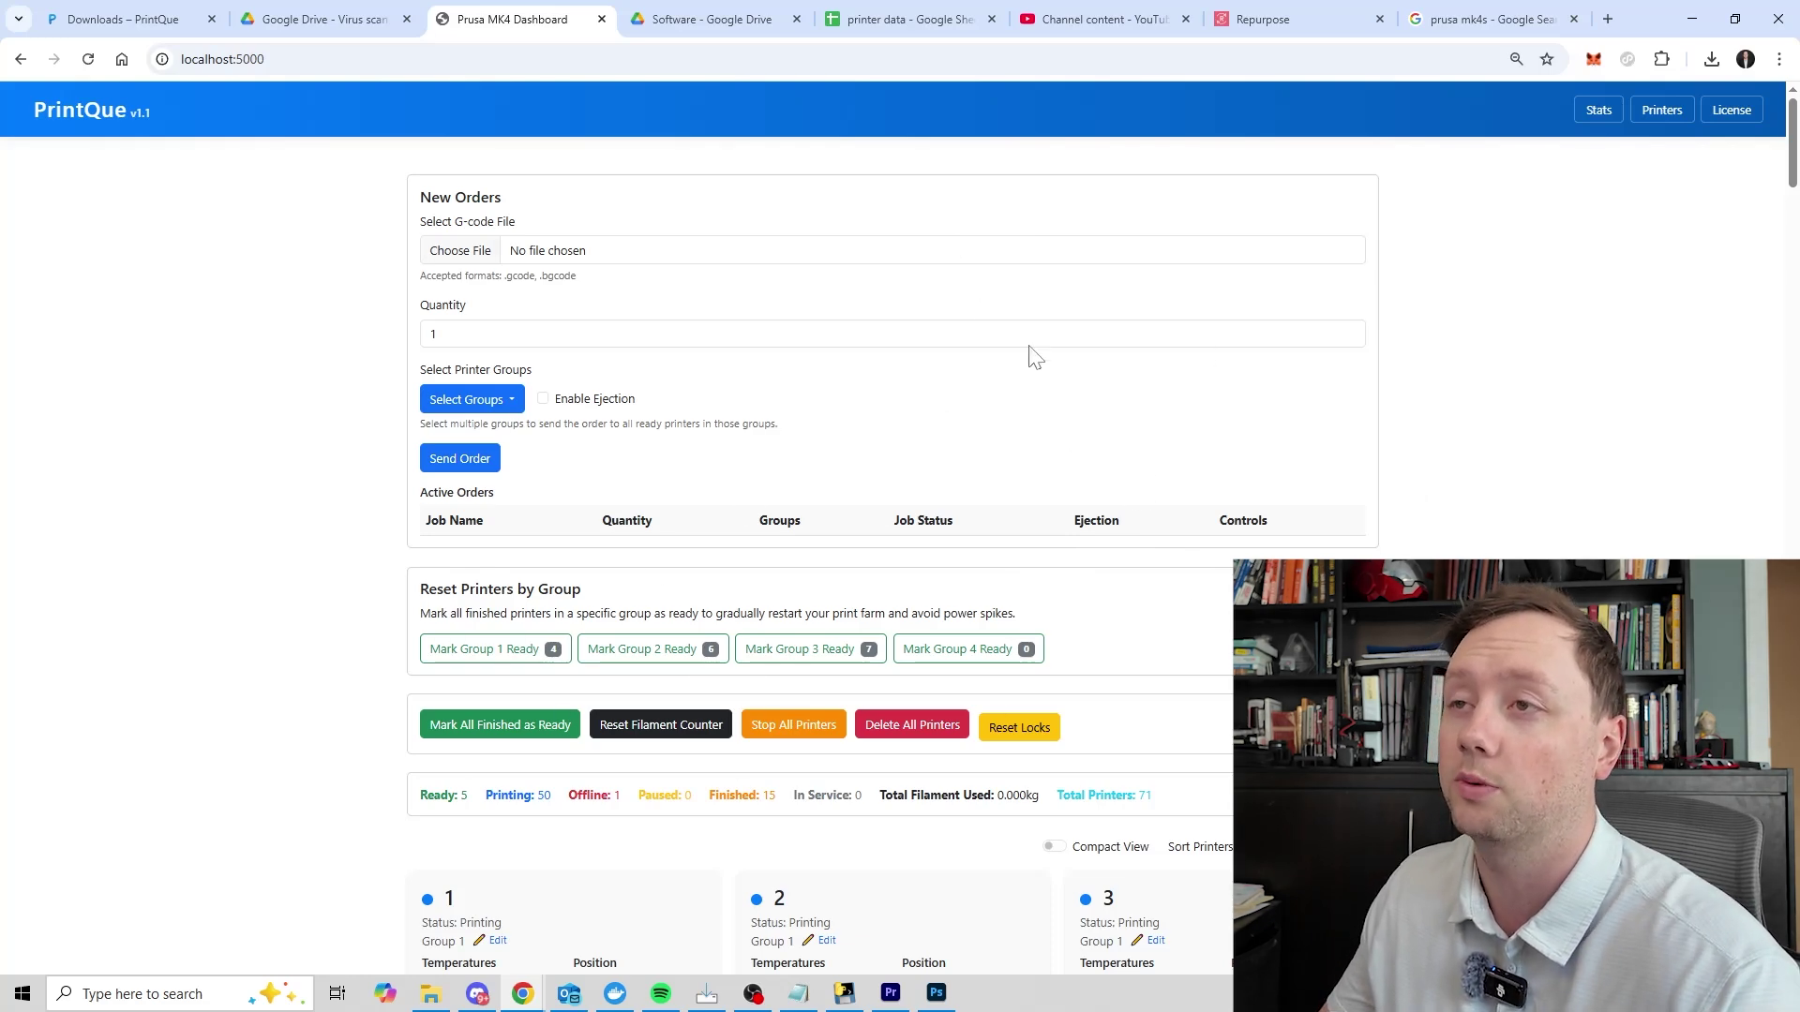
Step: Look through the dashboard's full list of printer cards below the order and reset sections
{"action": "scroll", "coordinate": [890, 429], "scroll_direction": "down", "scroll_amount": 5}
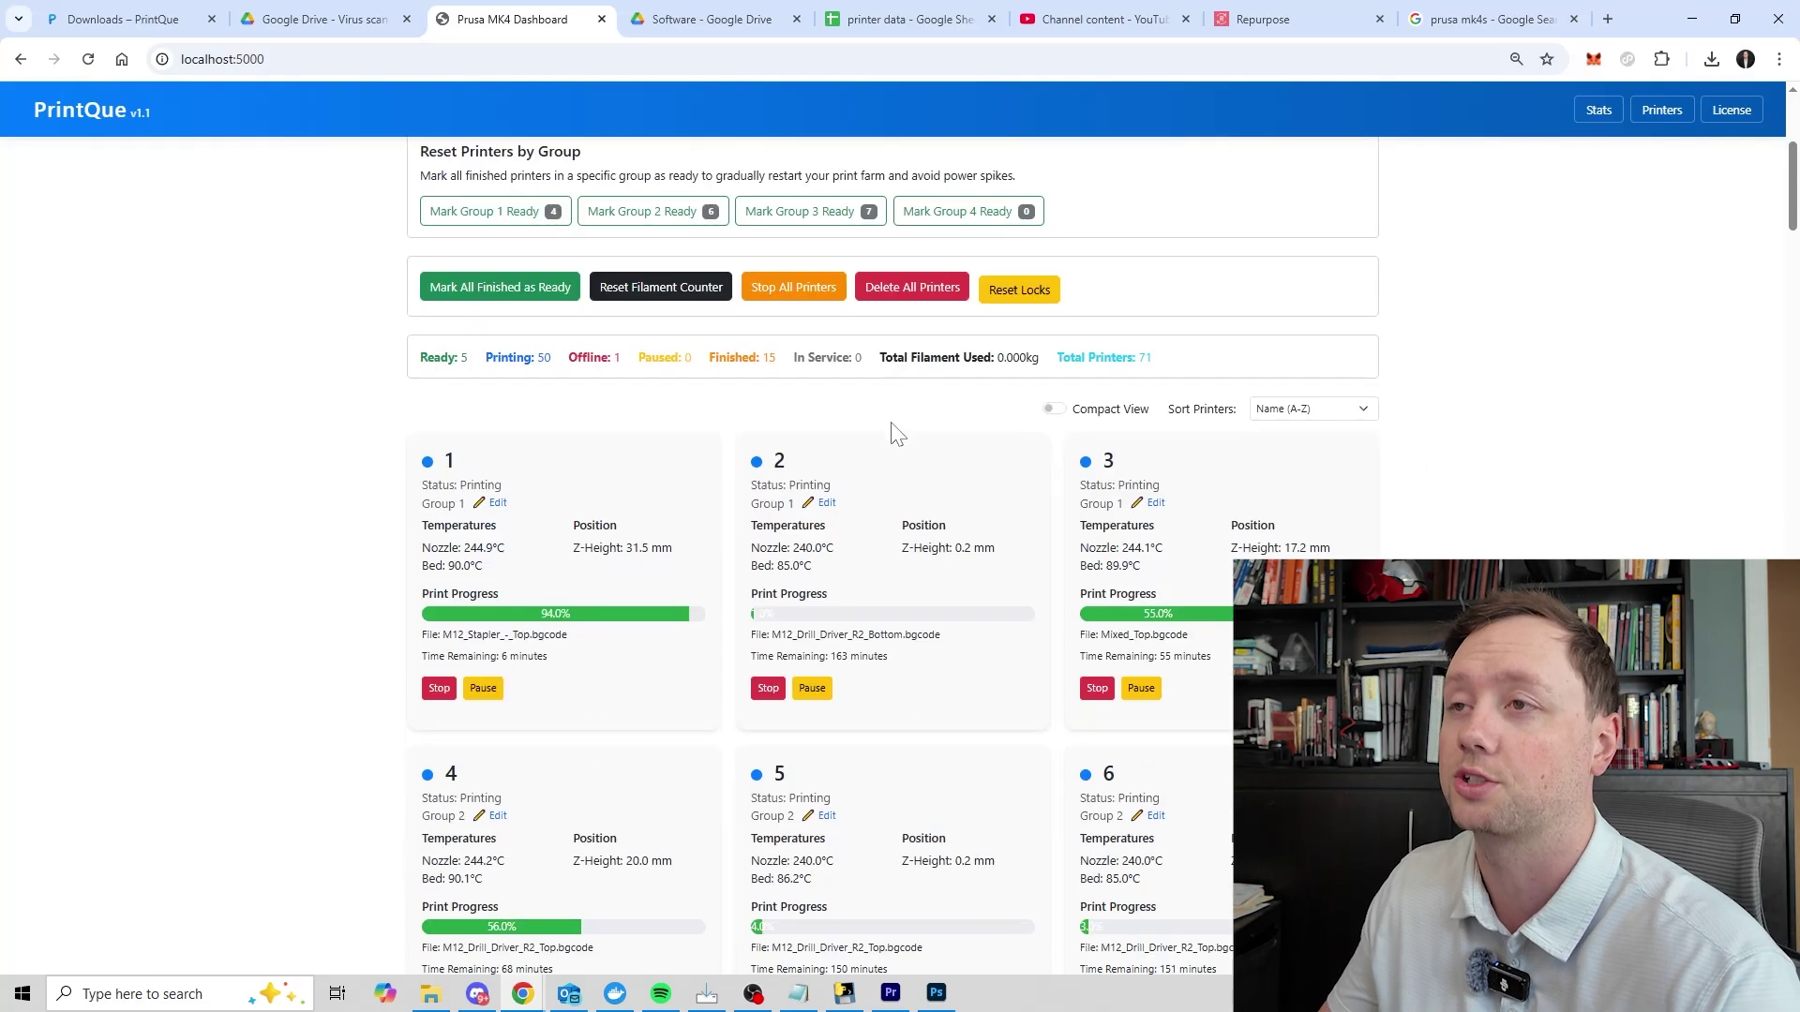
{"action": "scroll", "coordinate": [884, 655], "scroll_direction": "down", "scroll_amount": 10}
{"action": "scroll", "coordinate": [992, 600], "scroll_direction": "down", "scroll_amount": 20}
{"action": "scroll", "coordinate": [904, 534], "scroll_direction": "down", "scroll_amount": 18}
{"action": "scroll", "coordinate": [1037, 511], "scroll_direction": "up", "scroll_amount": 20}
{"action": "scroll", "coordinate": [1075, 578], "scroll_direction": "down", "scroll_amount": 10}
{"action": "scroll", "coordinate": [1075, 579], "scroll_direction": "up", "scroll_amount": 5}
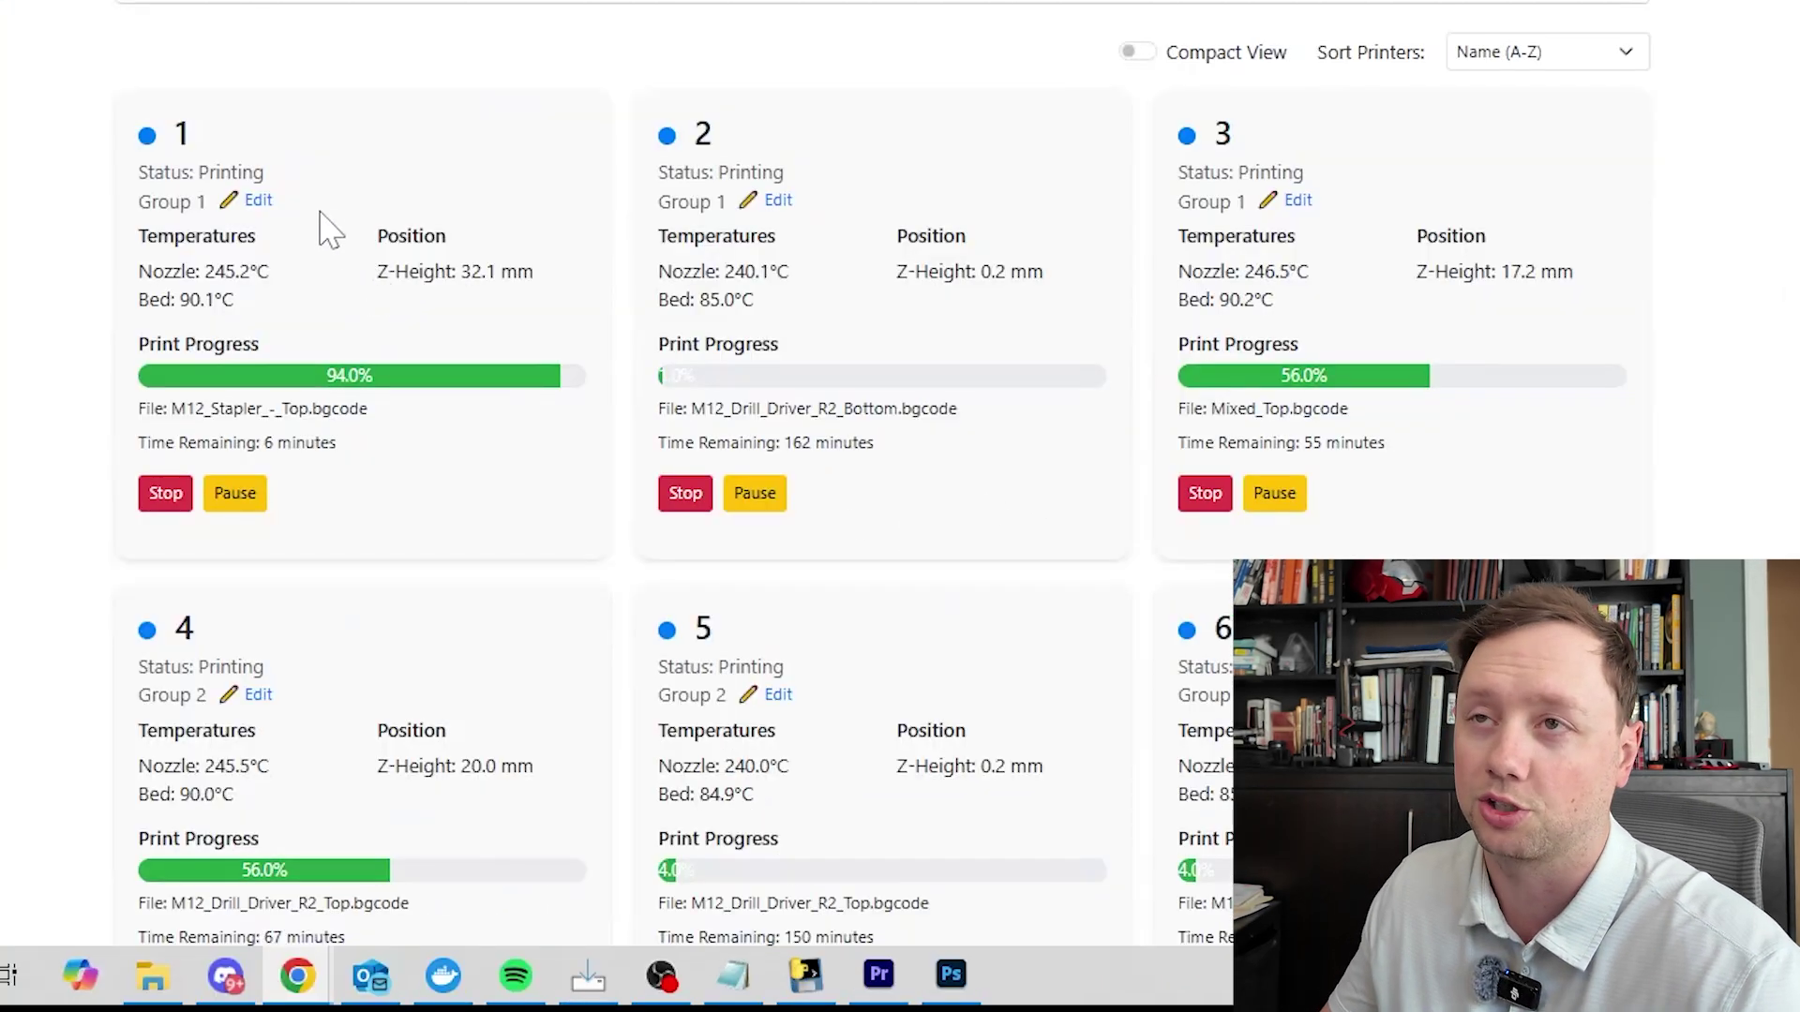
Step: Examine printer 1's card: its name, status, print progress, remaining time, and nozzle and bed temperatures
{"action": "double_click", "coordinate": [181, 132]}
{"action": "left_click", "coordinate": [192, 164]}
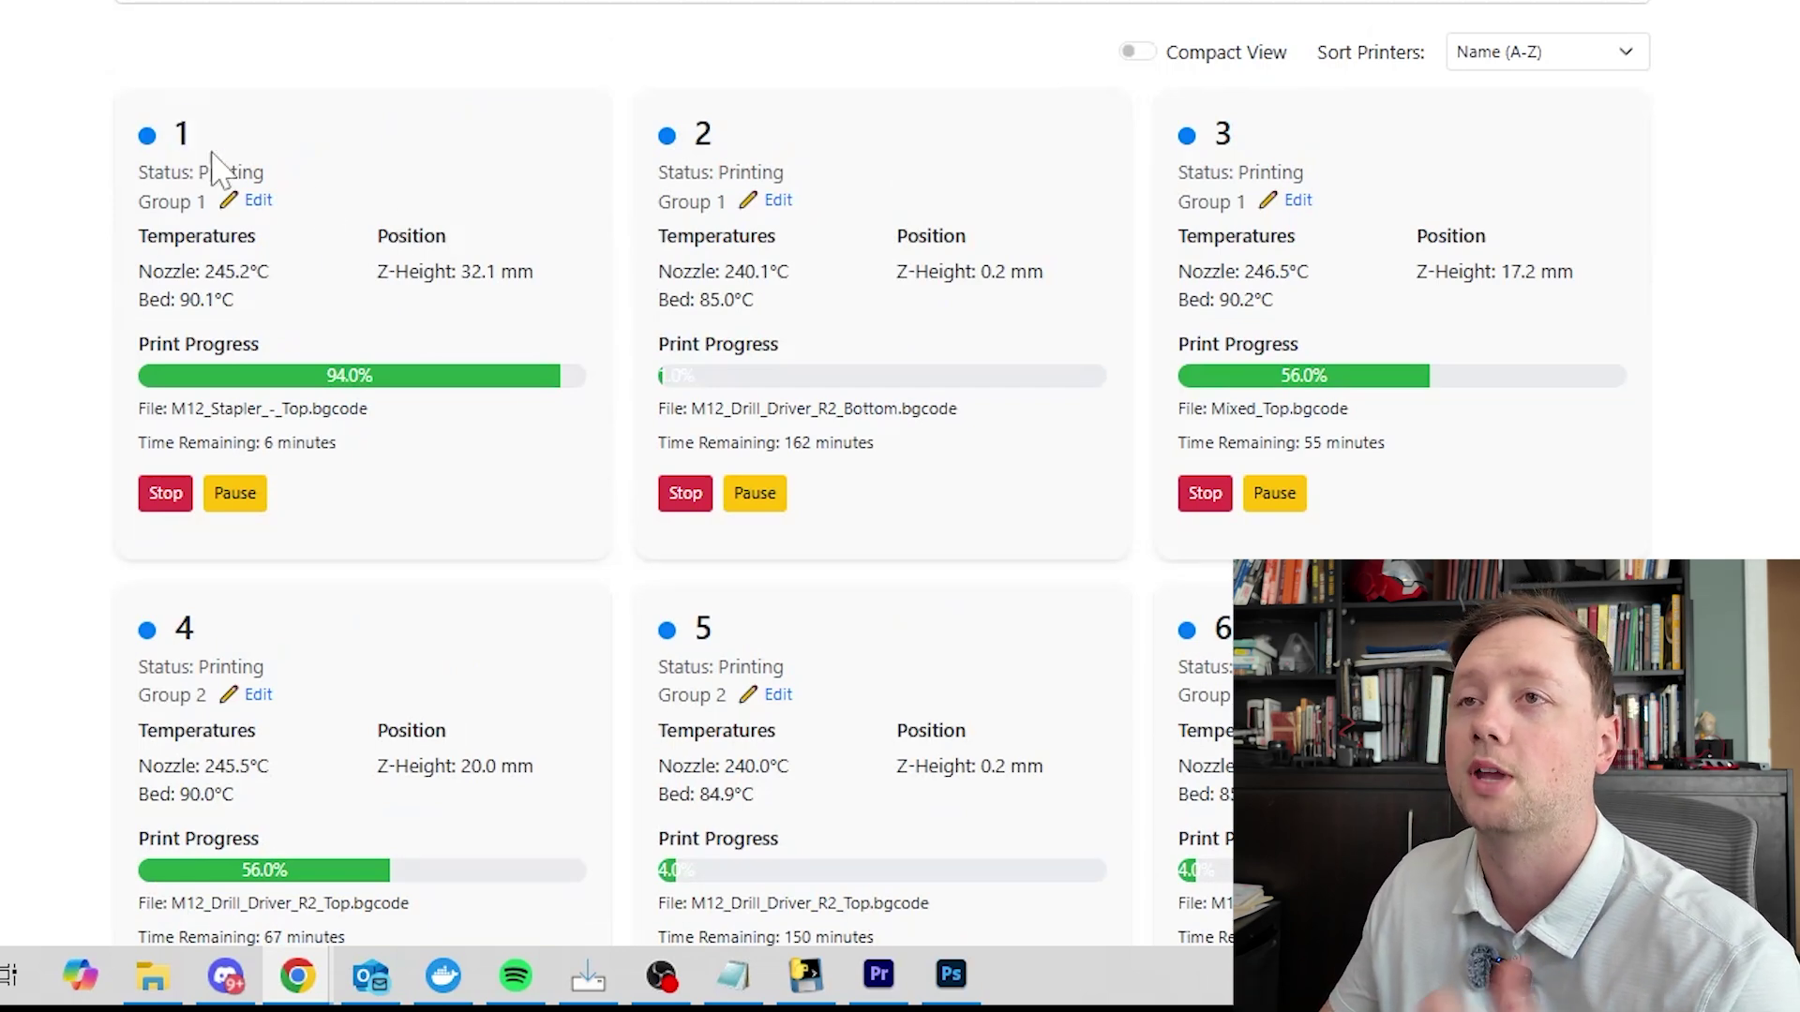
{"action": "left_click_drag", "start_coordinate": [266, 173], "coordinate": [147, 172]}
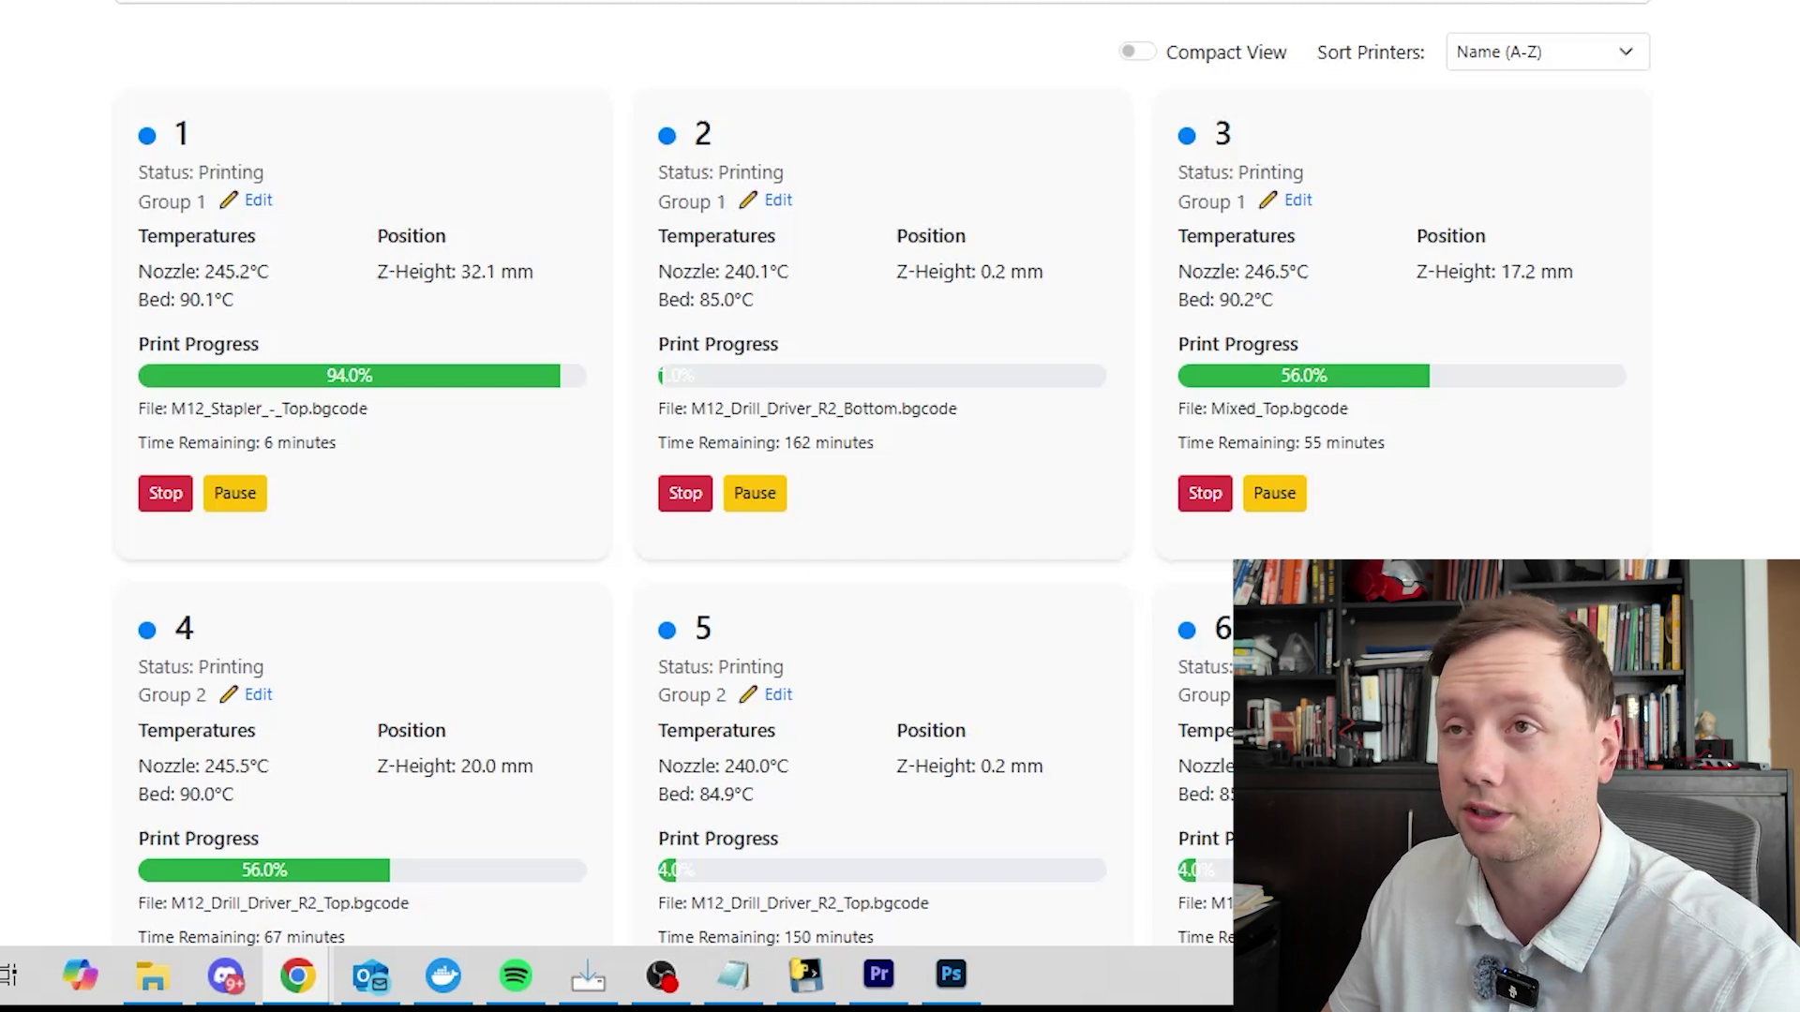
{"action": "left_click_drag", "start_coordinate": [376, 377], "coordinate": [325, 376]}
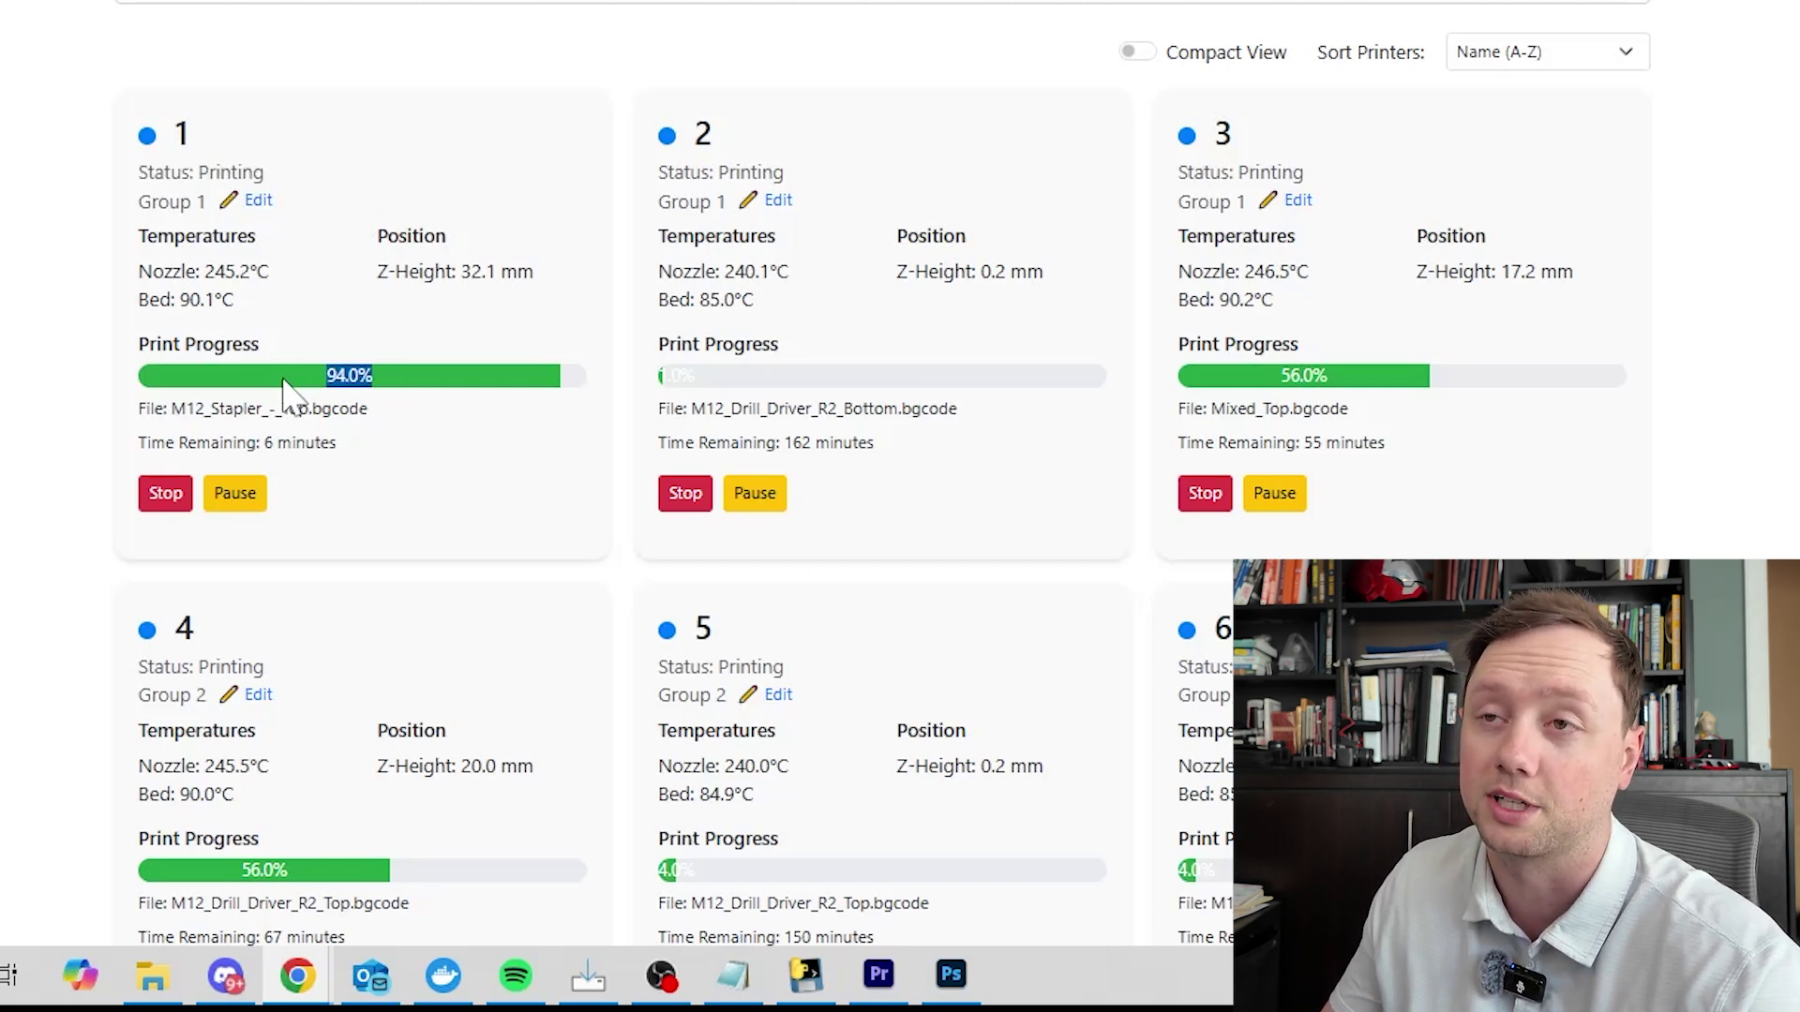
{"action": "left_click_drag", "start_coordinate": [131, 117], "coordinate": [261, 443]}
{"action": "left_click", "coordinate": [352, 464]}
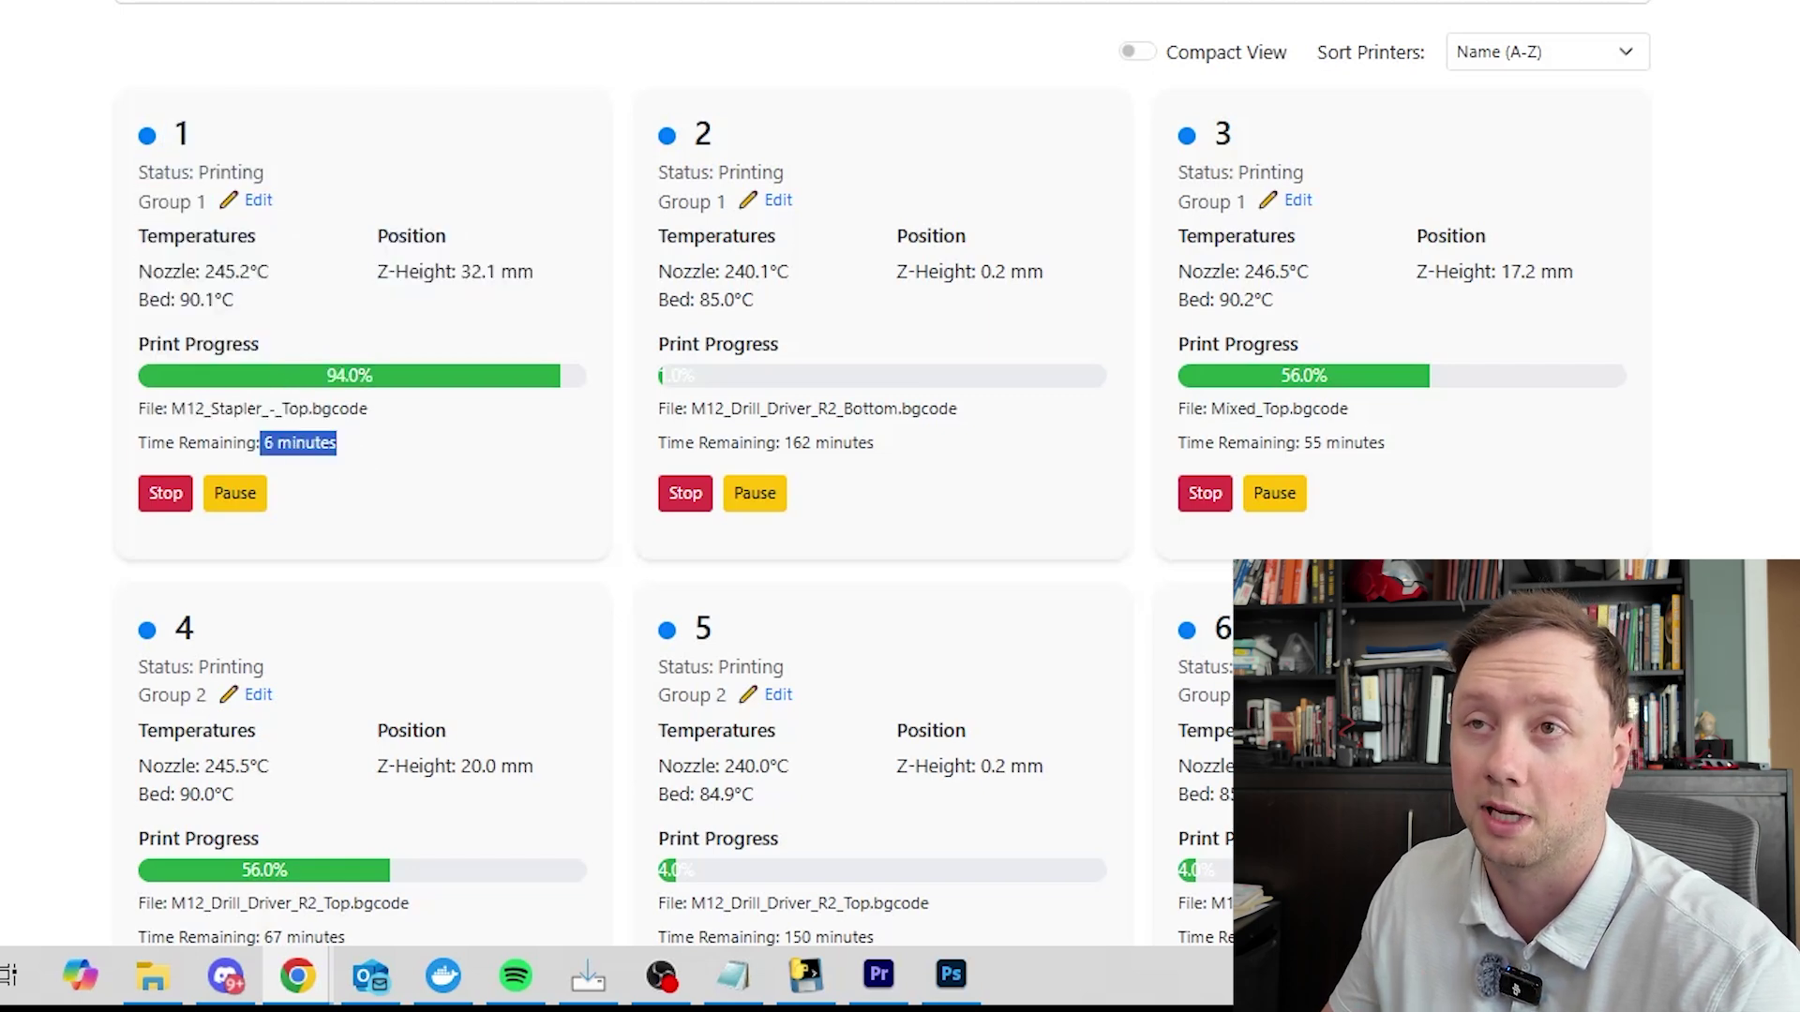
{"action": "left_click_drag", "start_coordinate": [236, 302], "coordinate": [138, 271]}
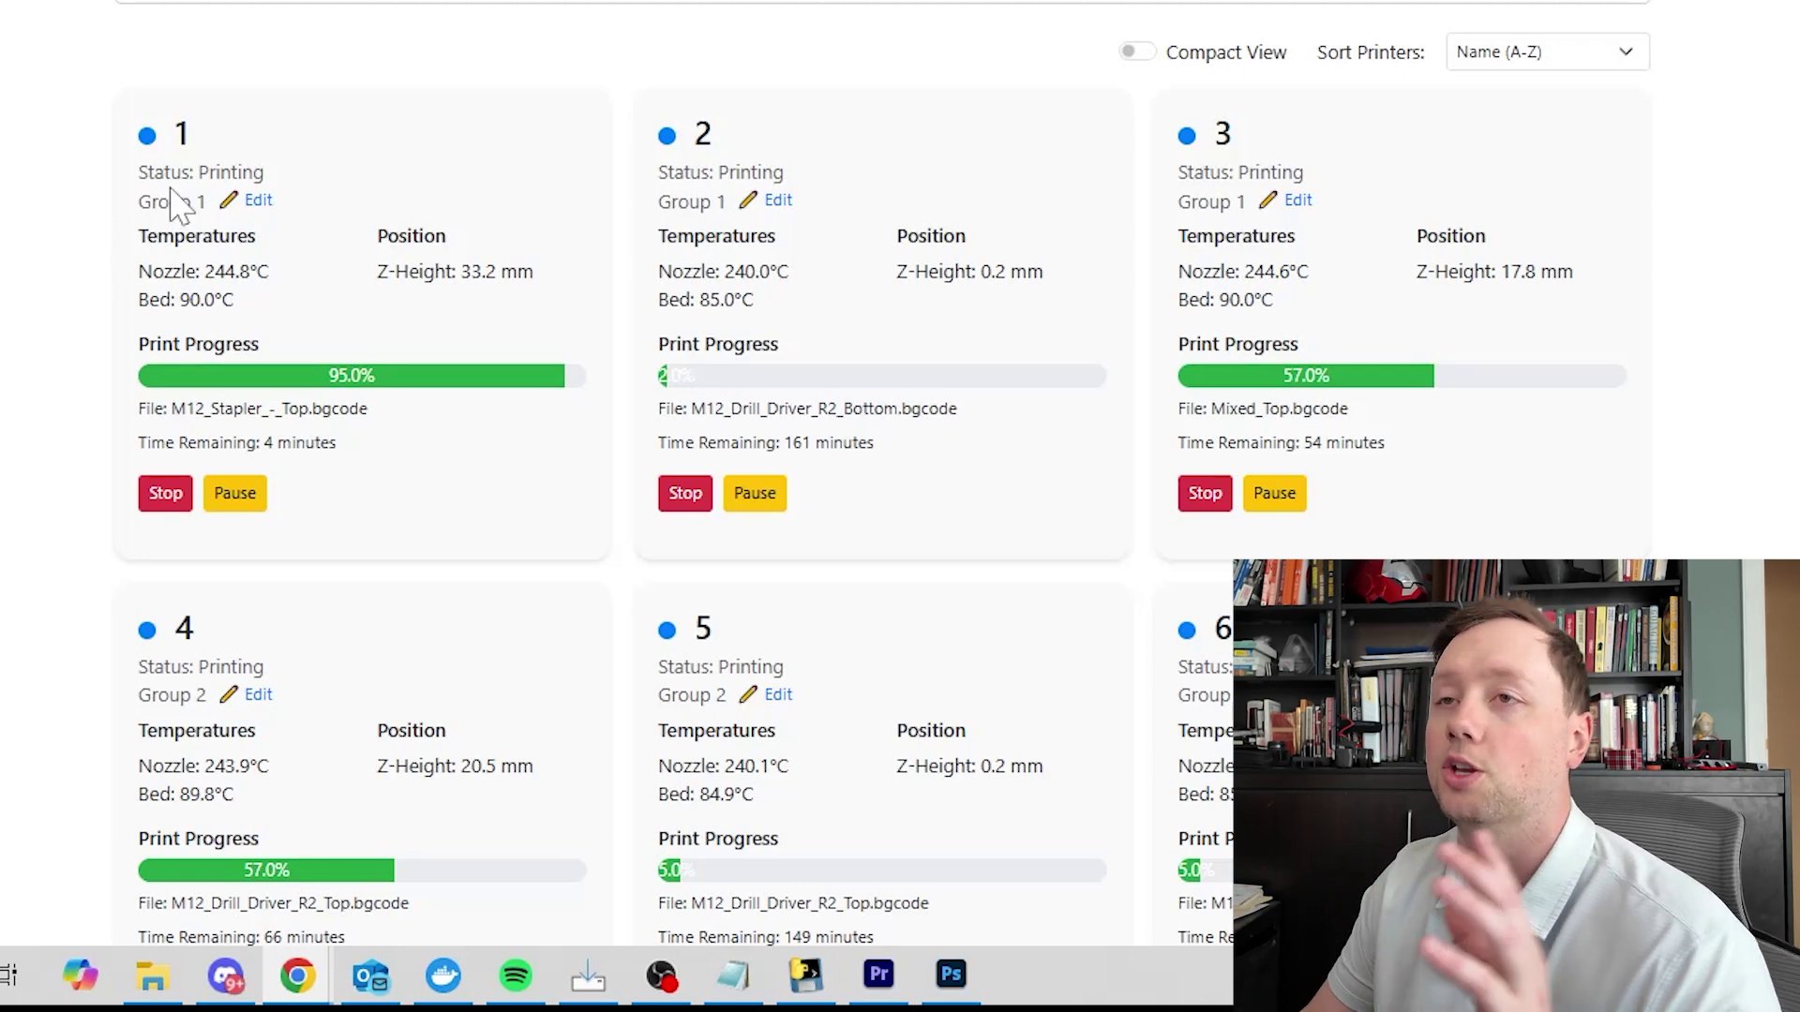
Step: Edit printer 1's group assignment and save it as Group 1
{"action": "left_click", "coordinate": [263, 201]}
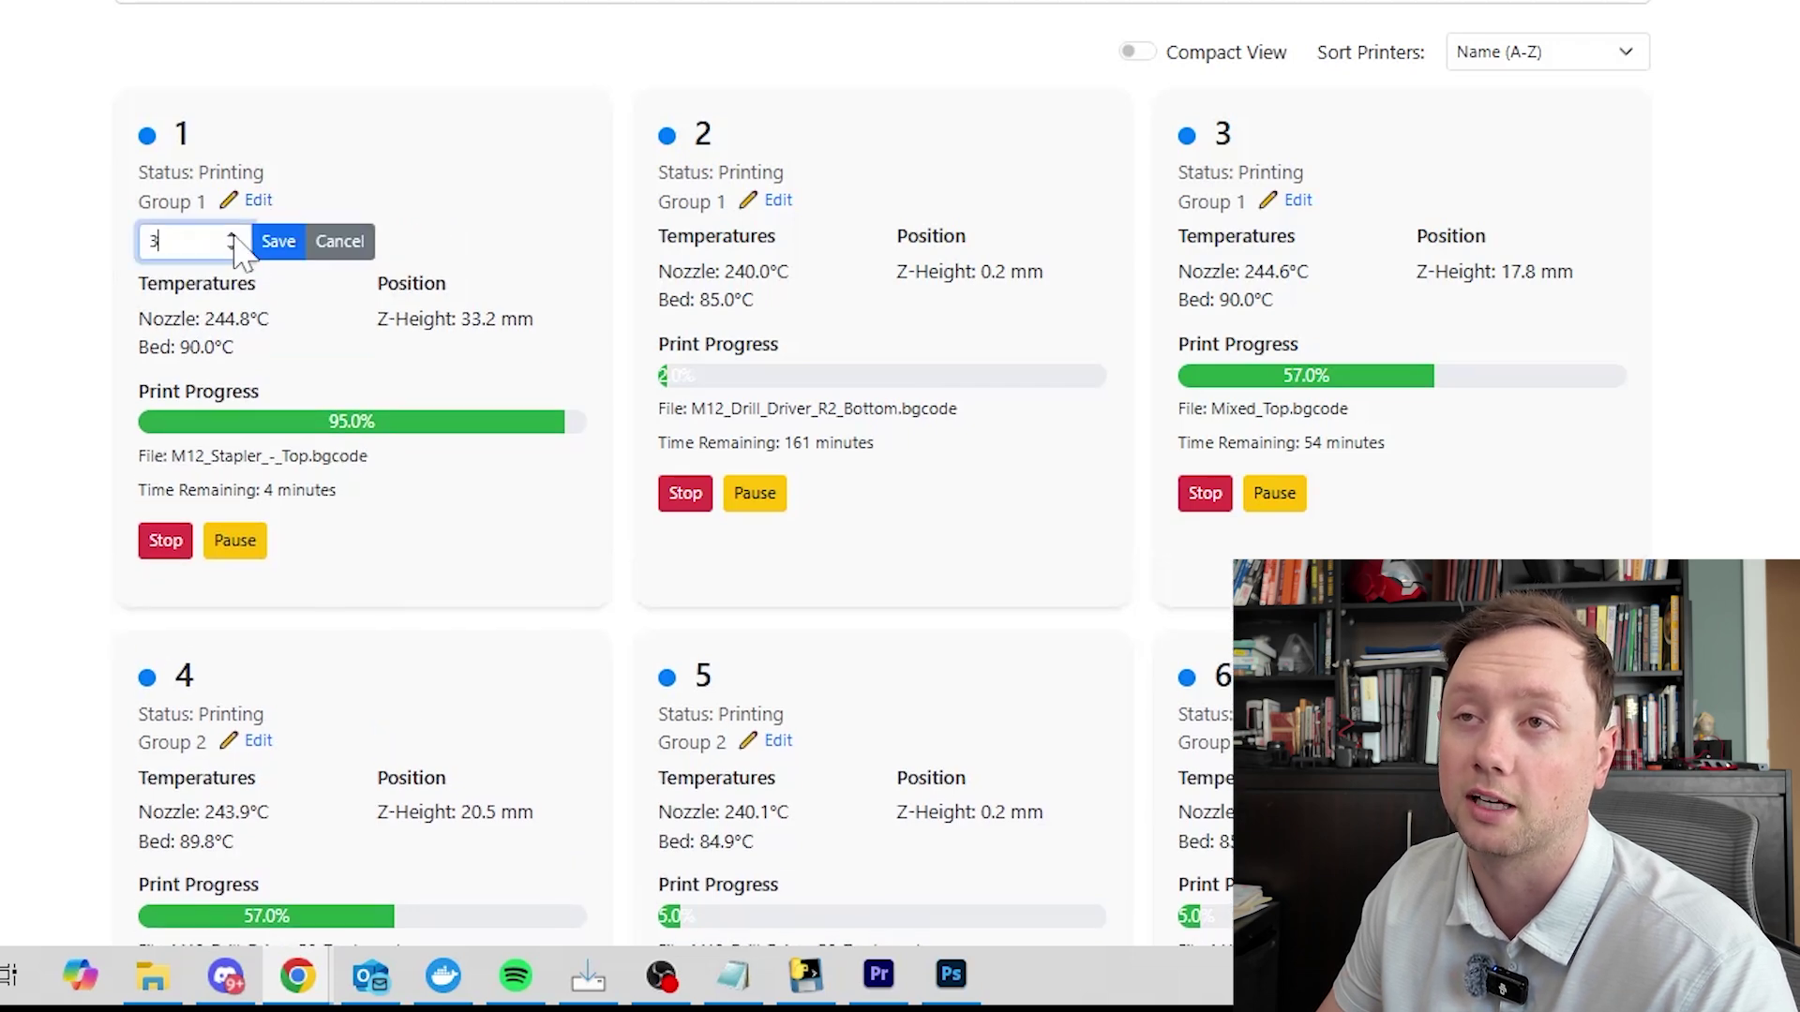
{"action": "left_click", "coordinate": [235, 246]}
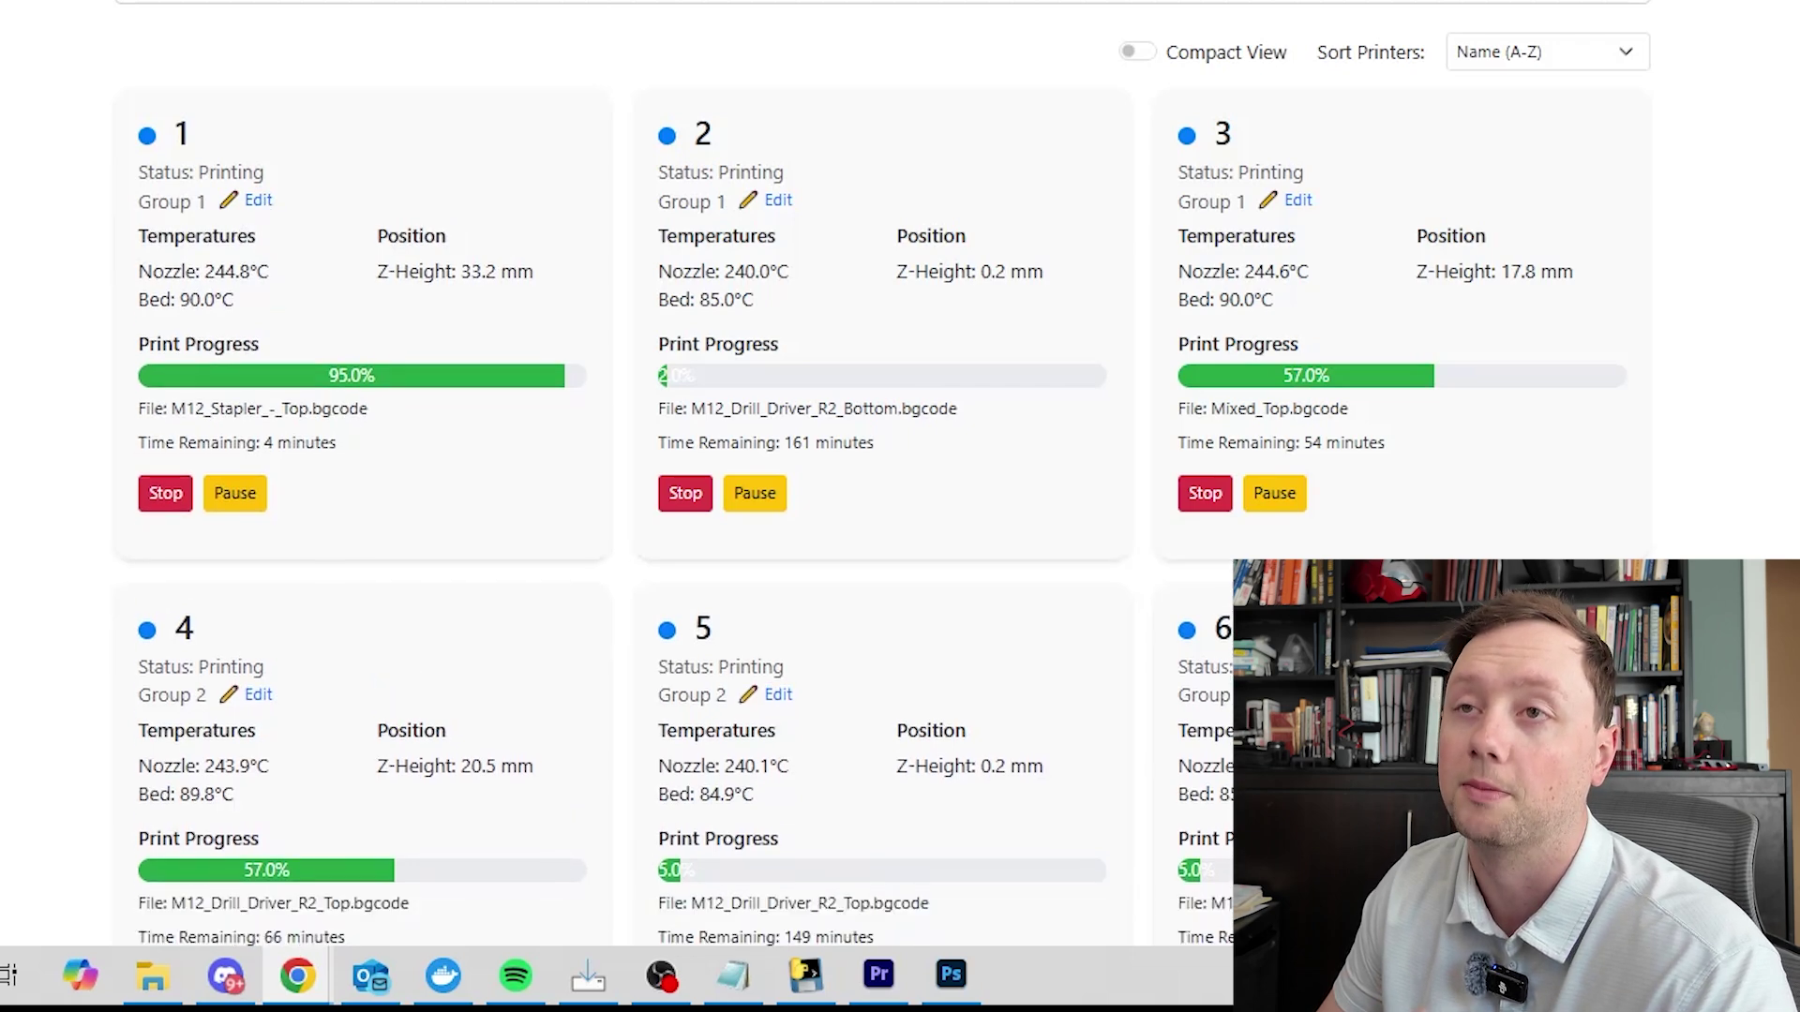
{"action": "left_click", "coordinate": [269, 255]}
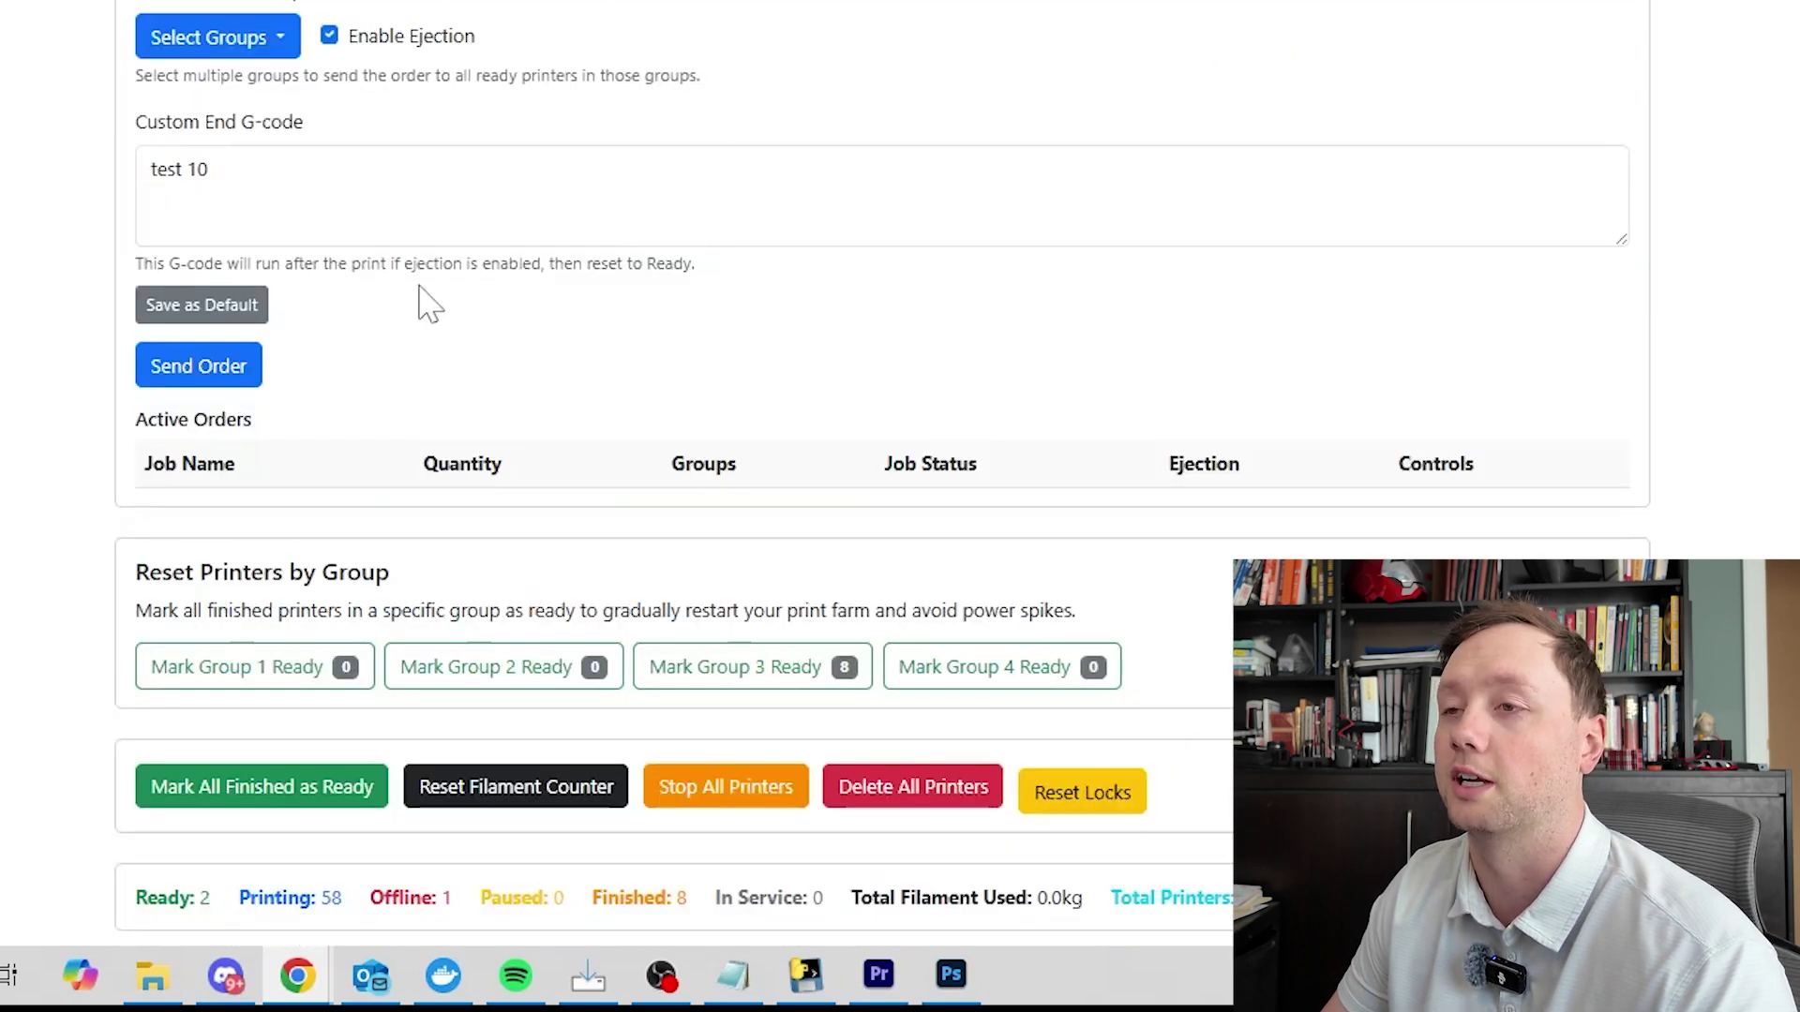
Step: Try sorting the printer list by Group (Low to High), Status: Printing and Status: Finished
{"action": "scroll", "coordinate": [487, 426], "scroll_direction": "down", "scroll_amount": 7}
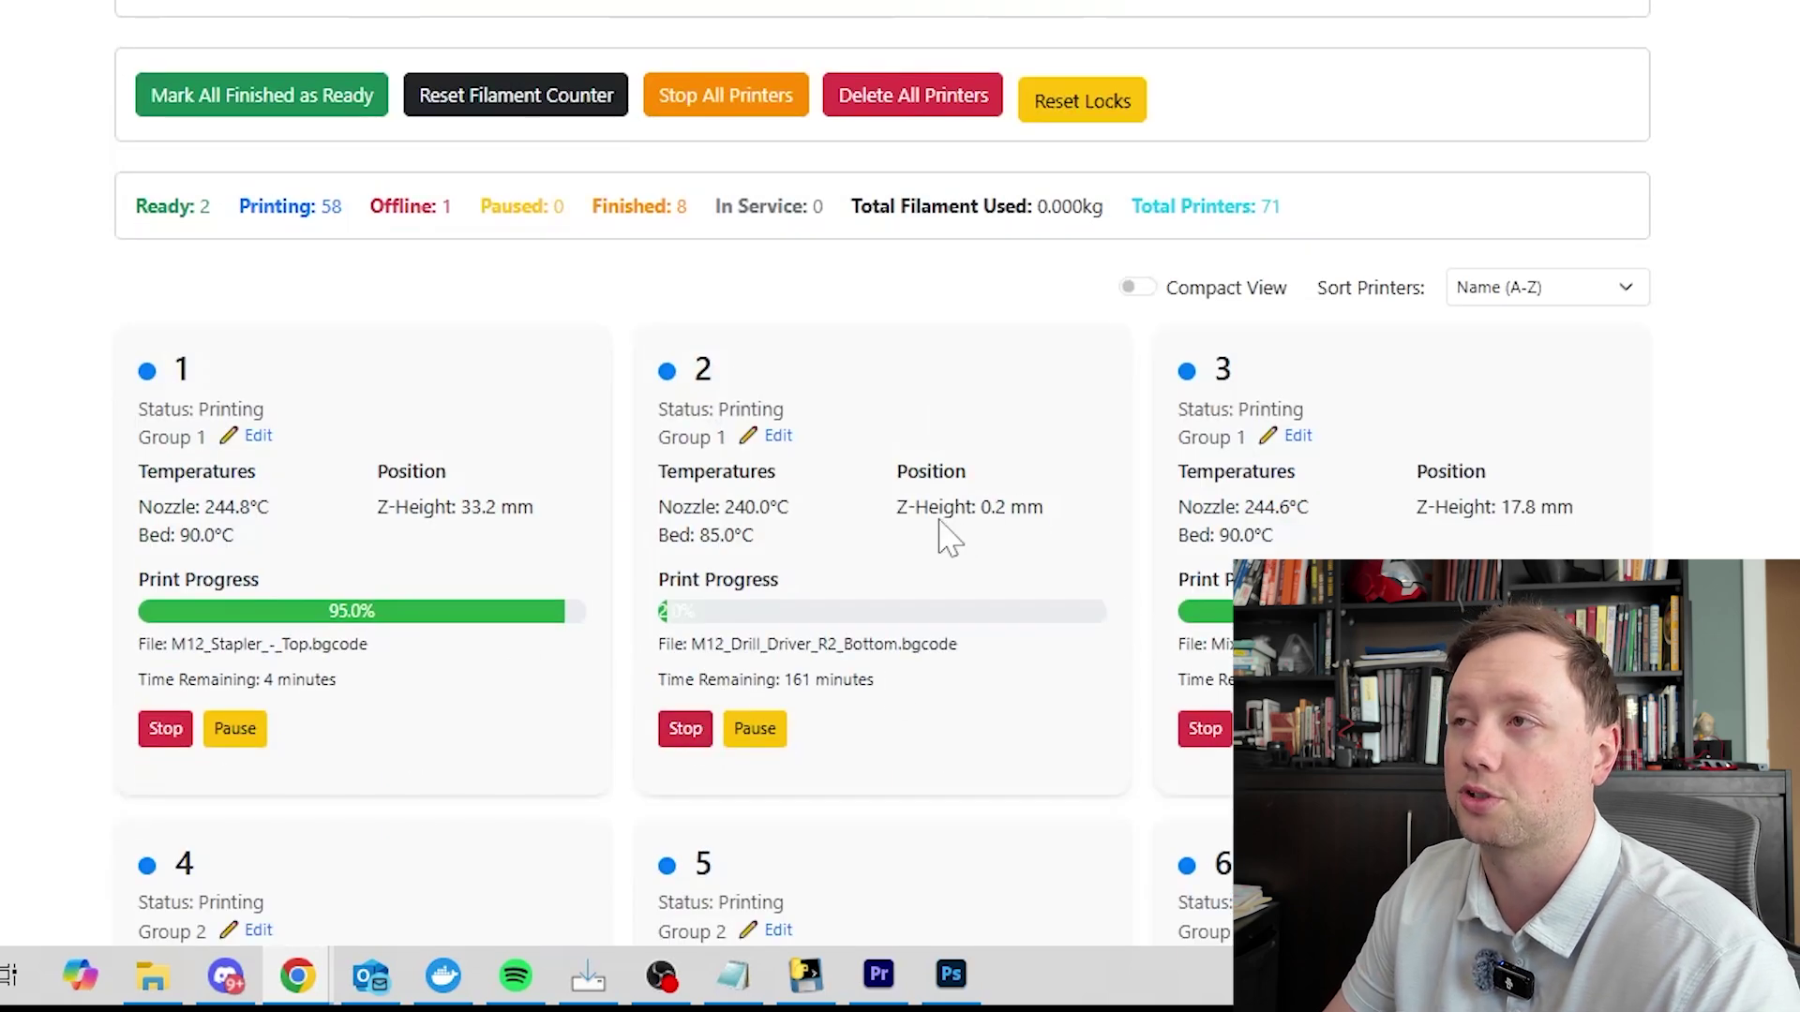
{"action": "left_click", "coordinate": [1567, 293]}
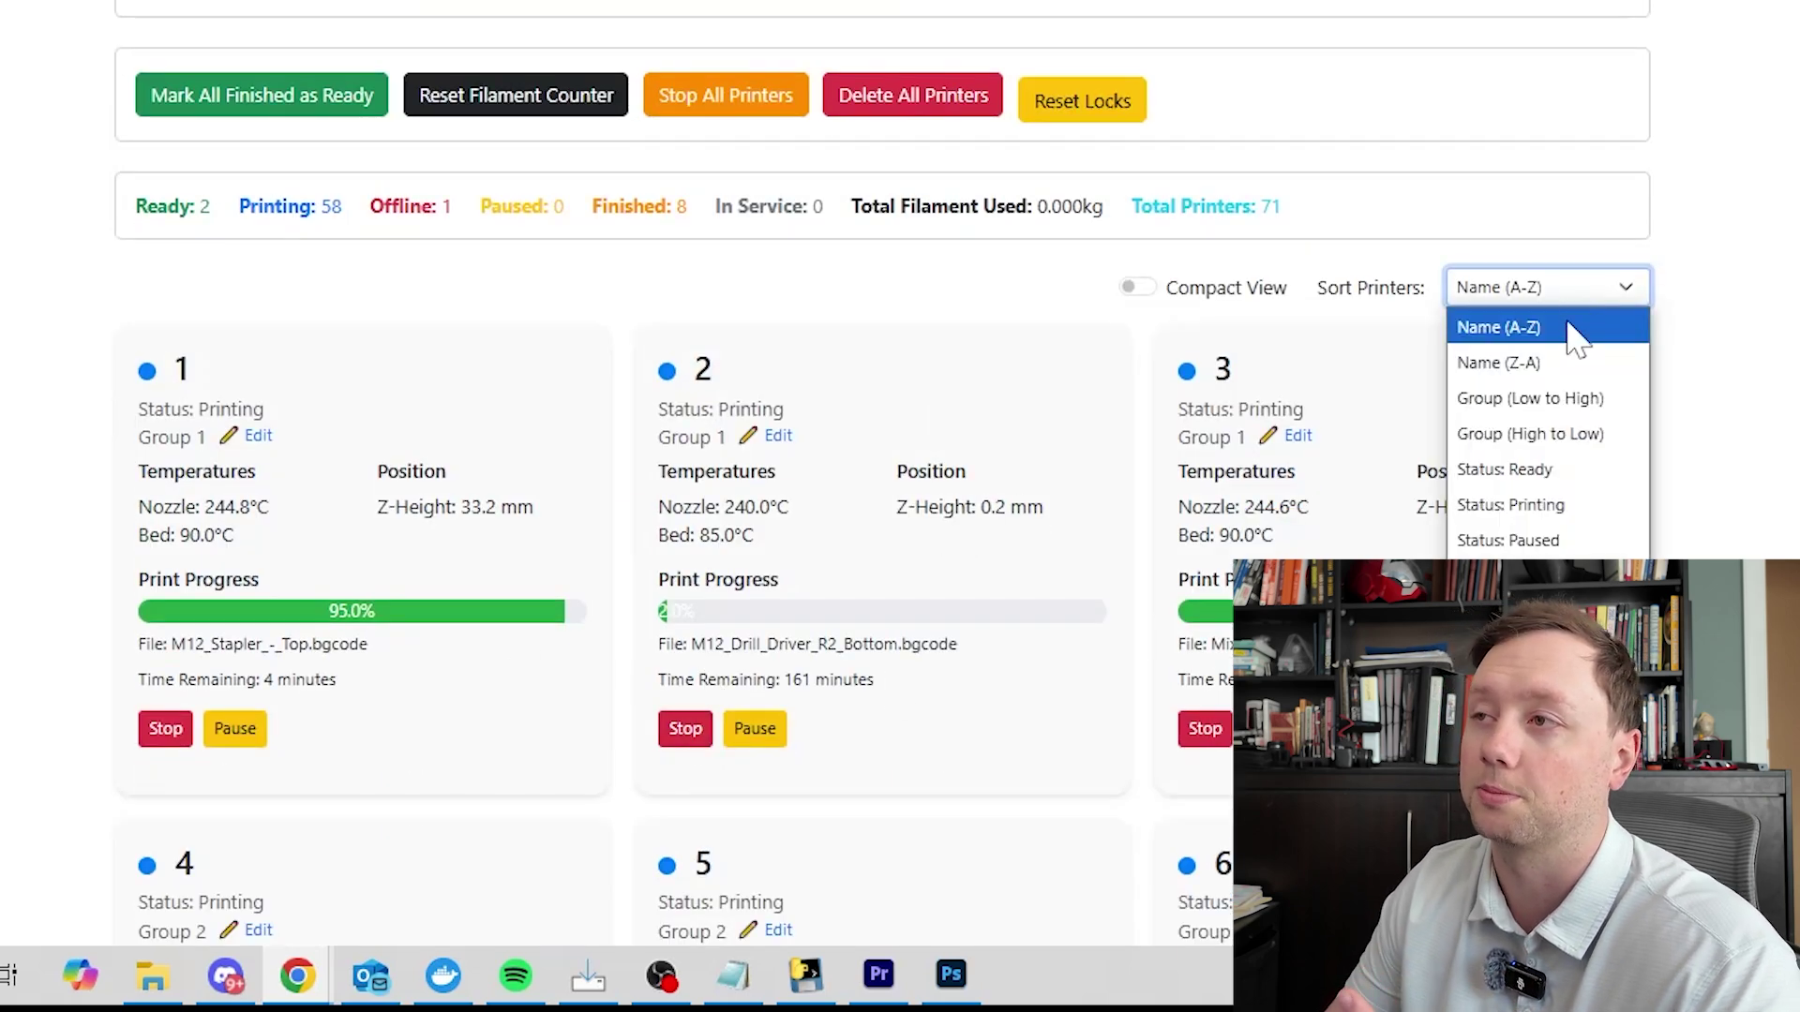
{"action": "left_click", "coordinate": [1566, 399]}
{"action": "left_click", "coordinate": [1558, 290]}
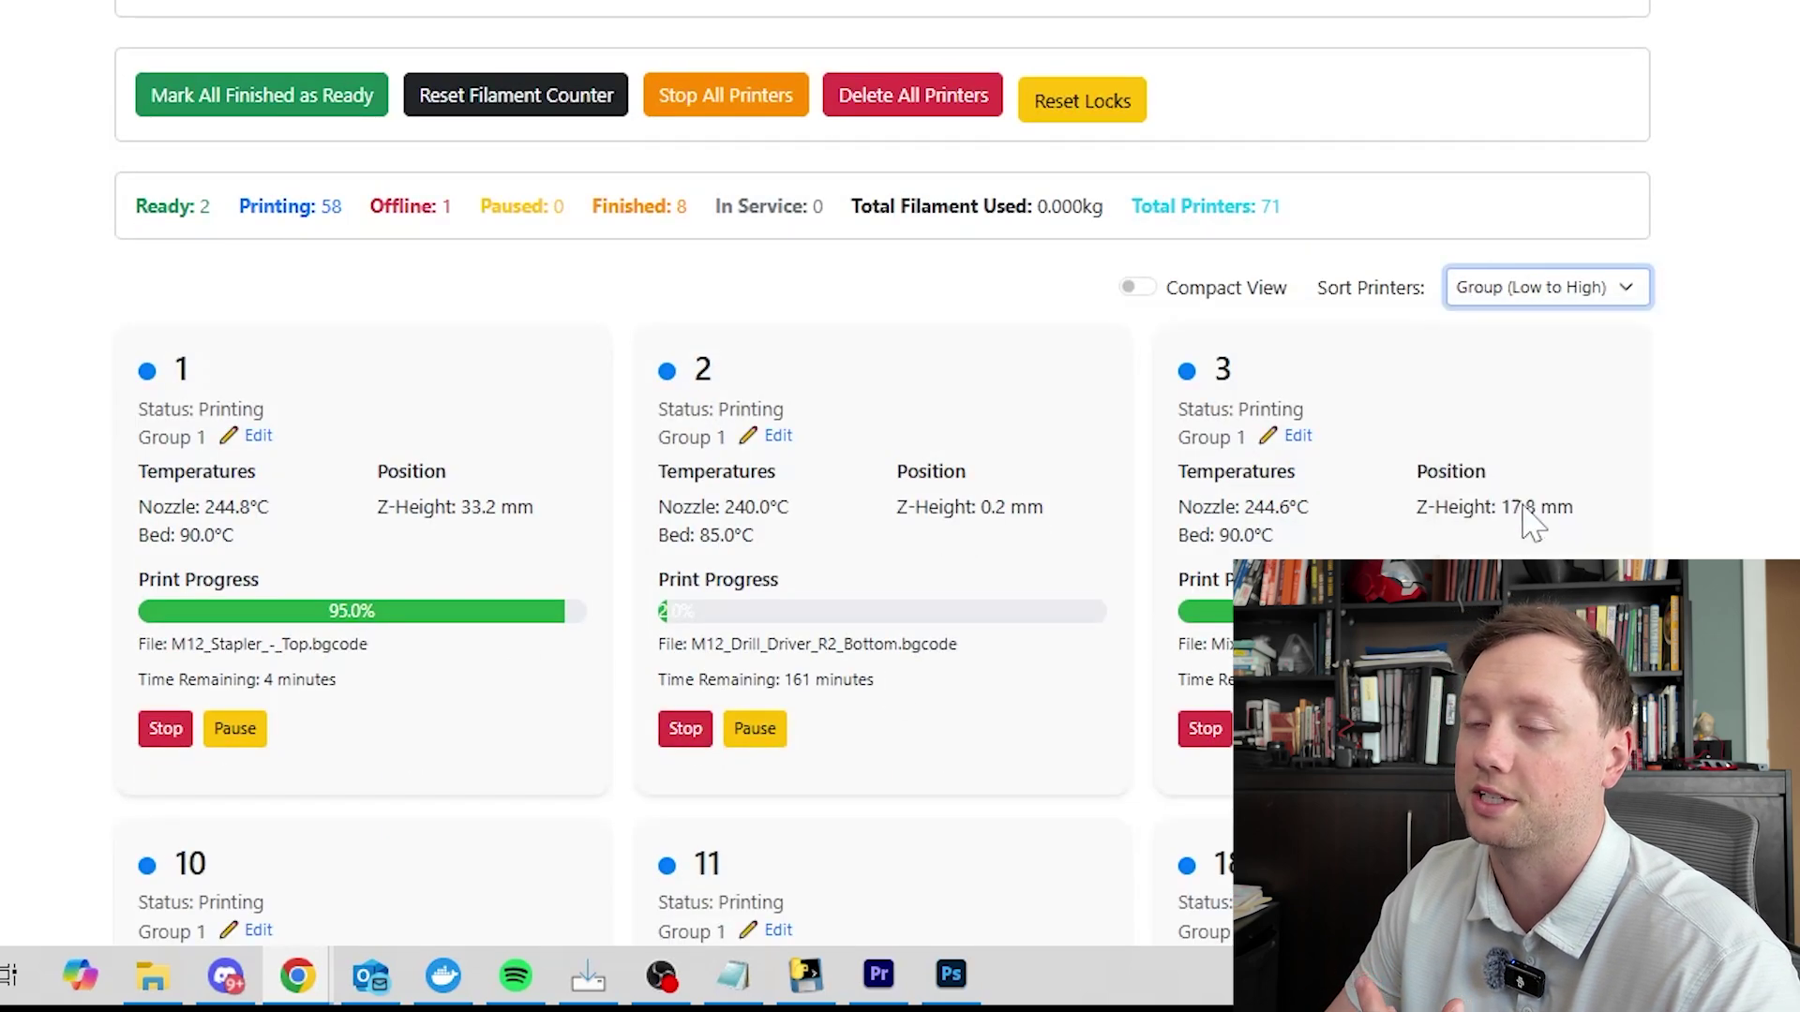
{"action": "left_click", "coordinate": [1523, 525]}
{"action": "left_click", "coordinate": [1542, 297]}
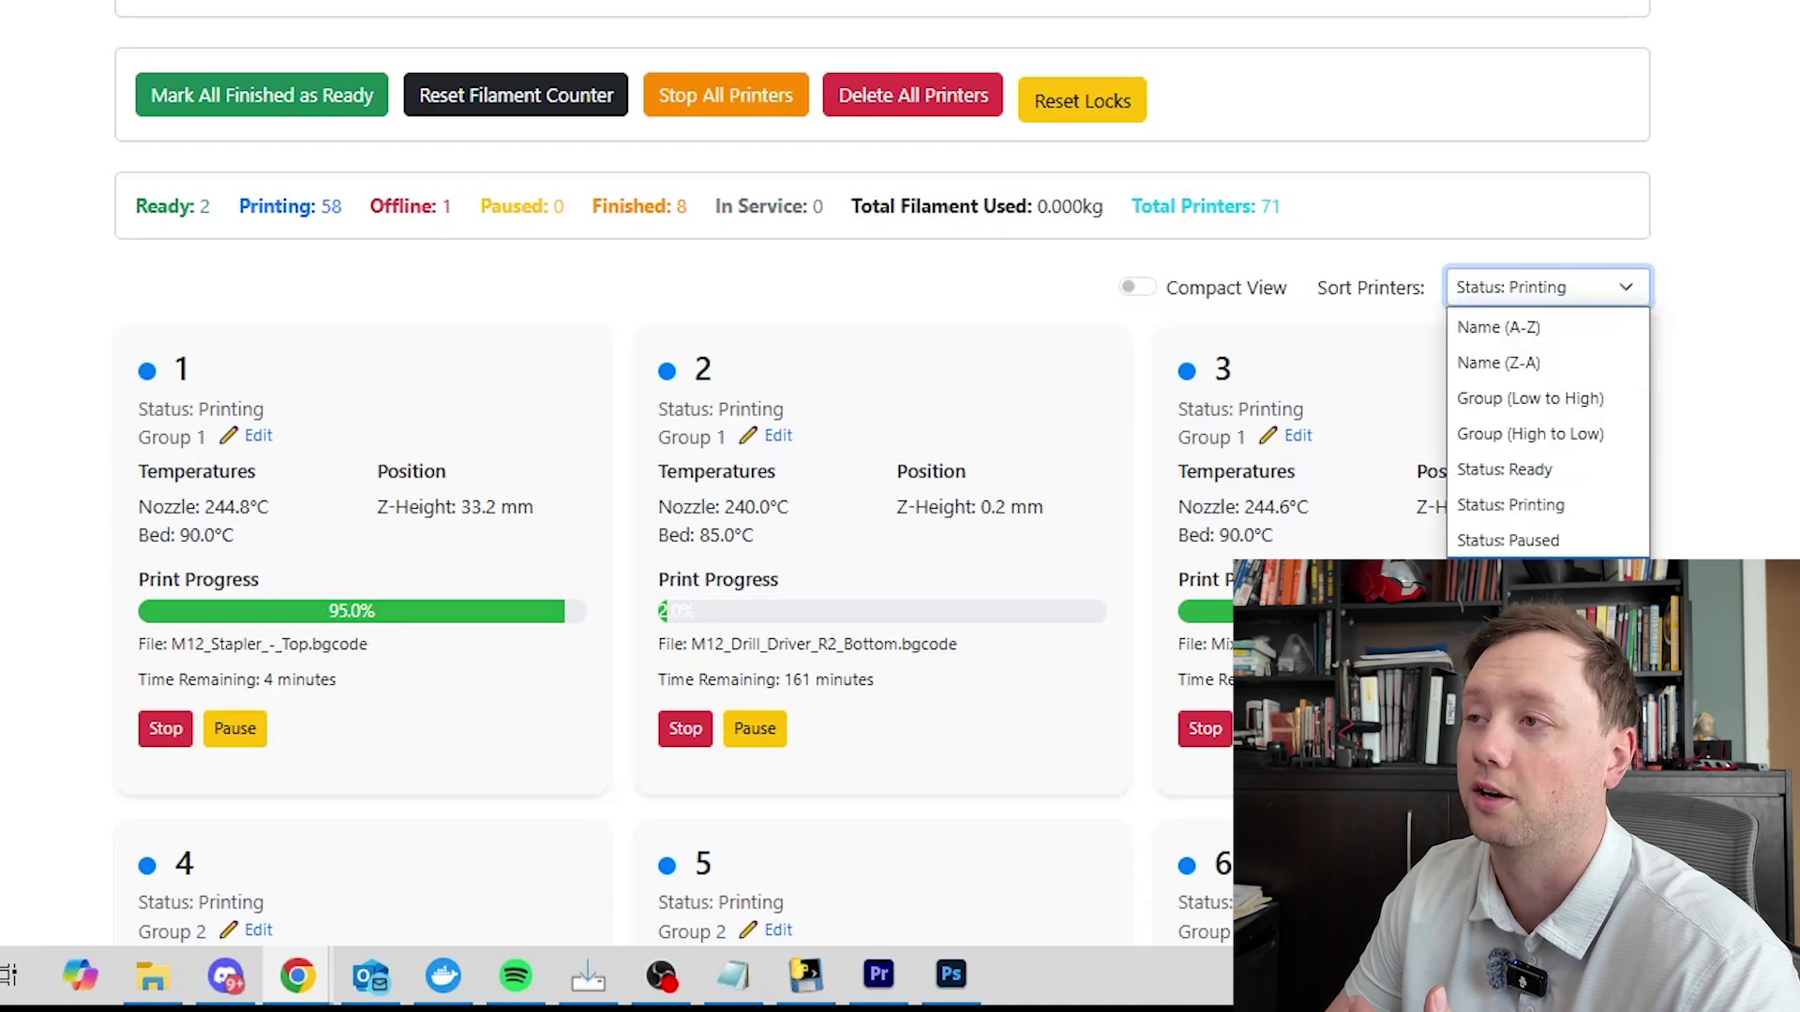
{"action": "left_click", "coordinate": [1523, 573]}
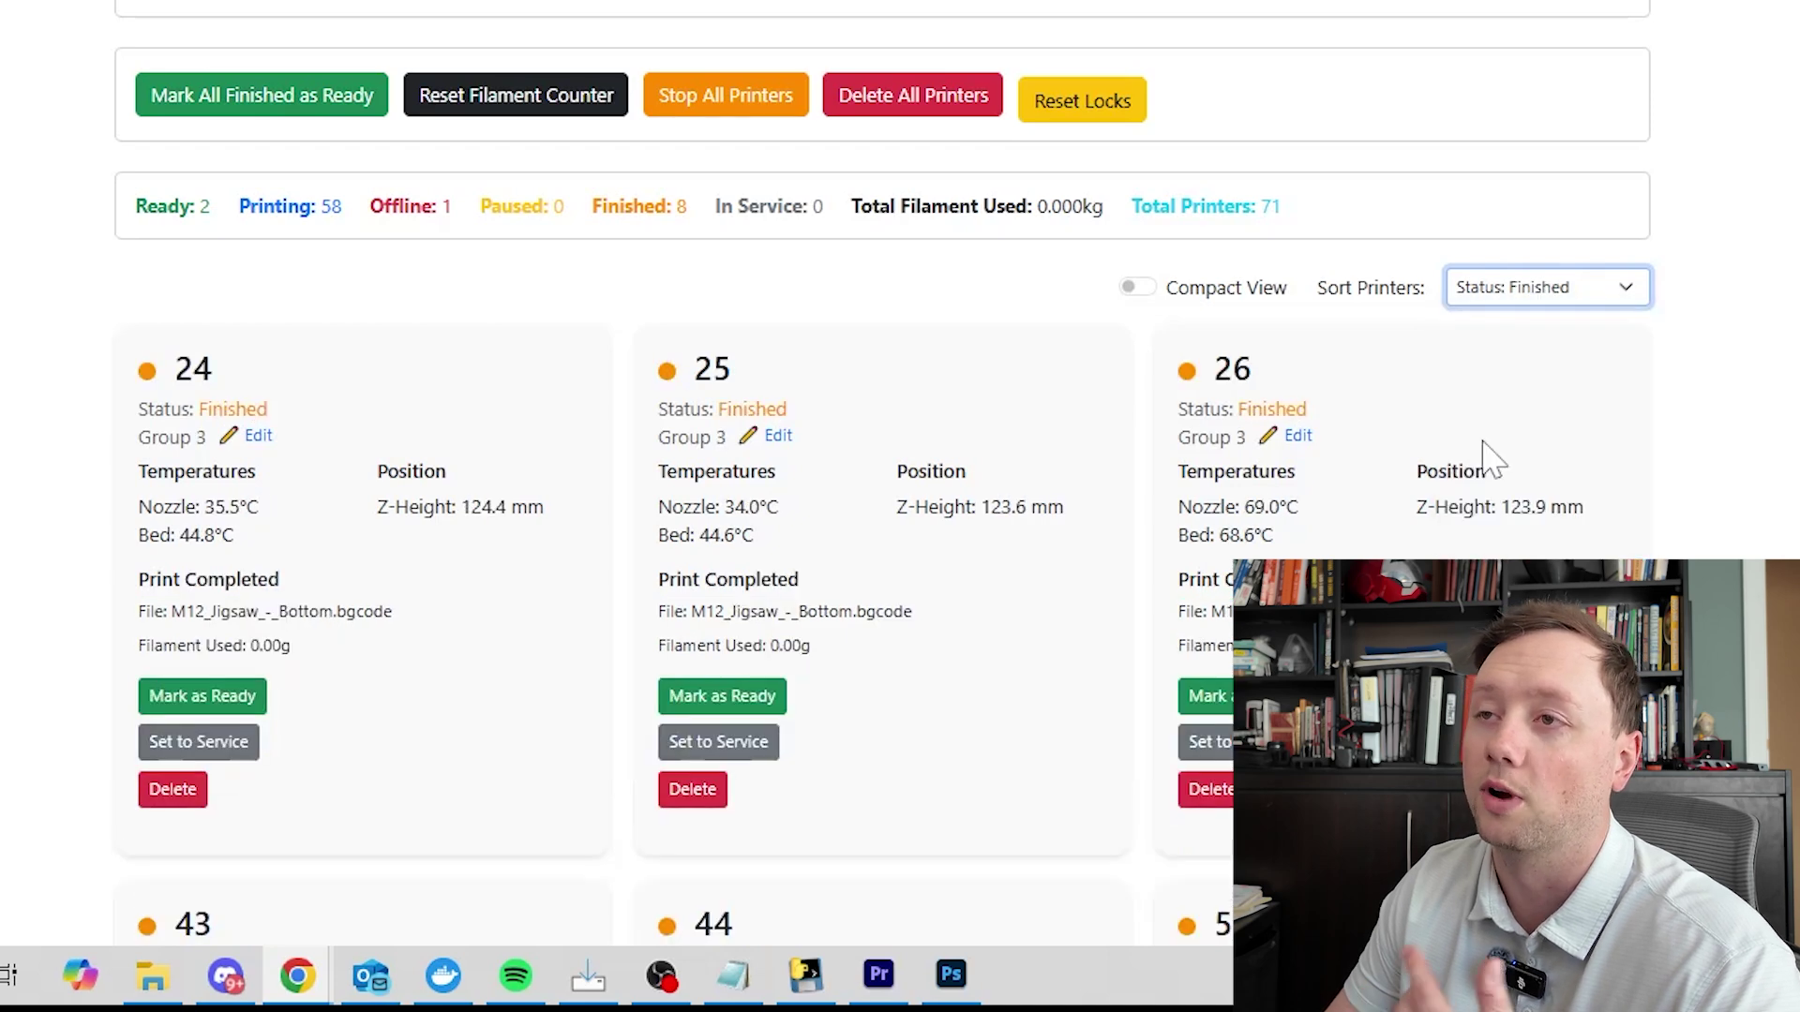
Step: Sort the printers by Status: Offline and turn on Compact View
{"action": "left_click", "coordinate": [1504, 293]}
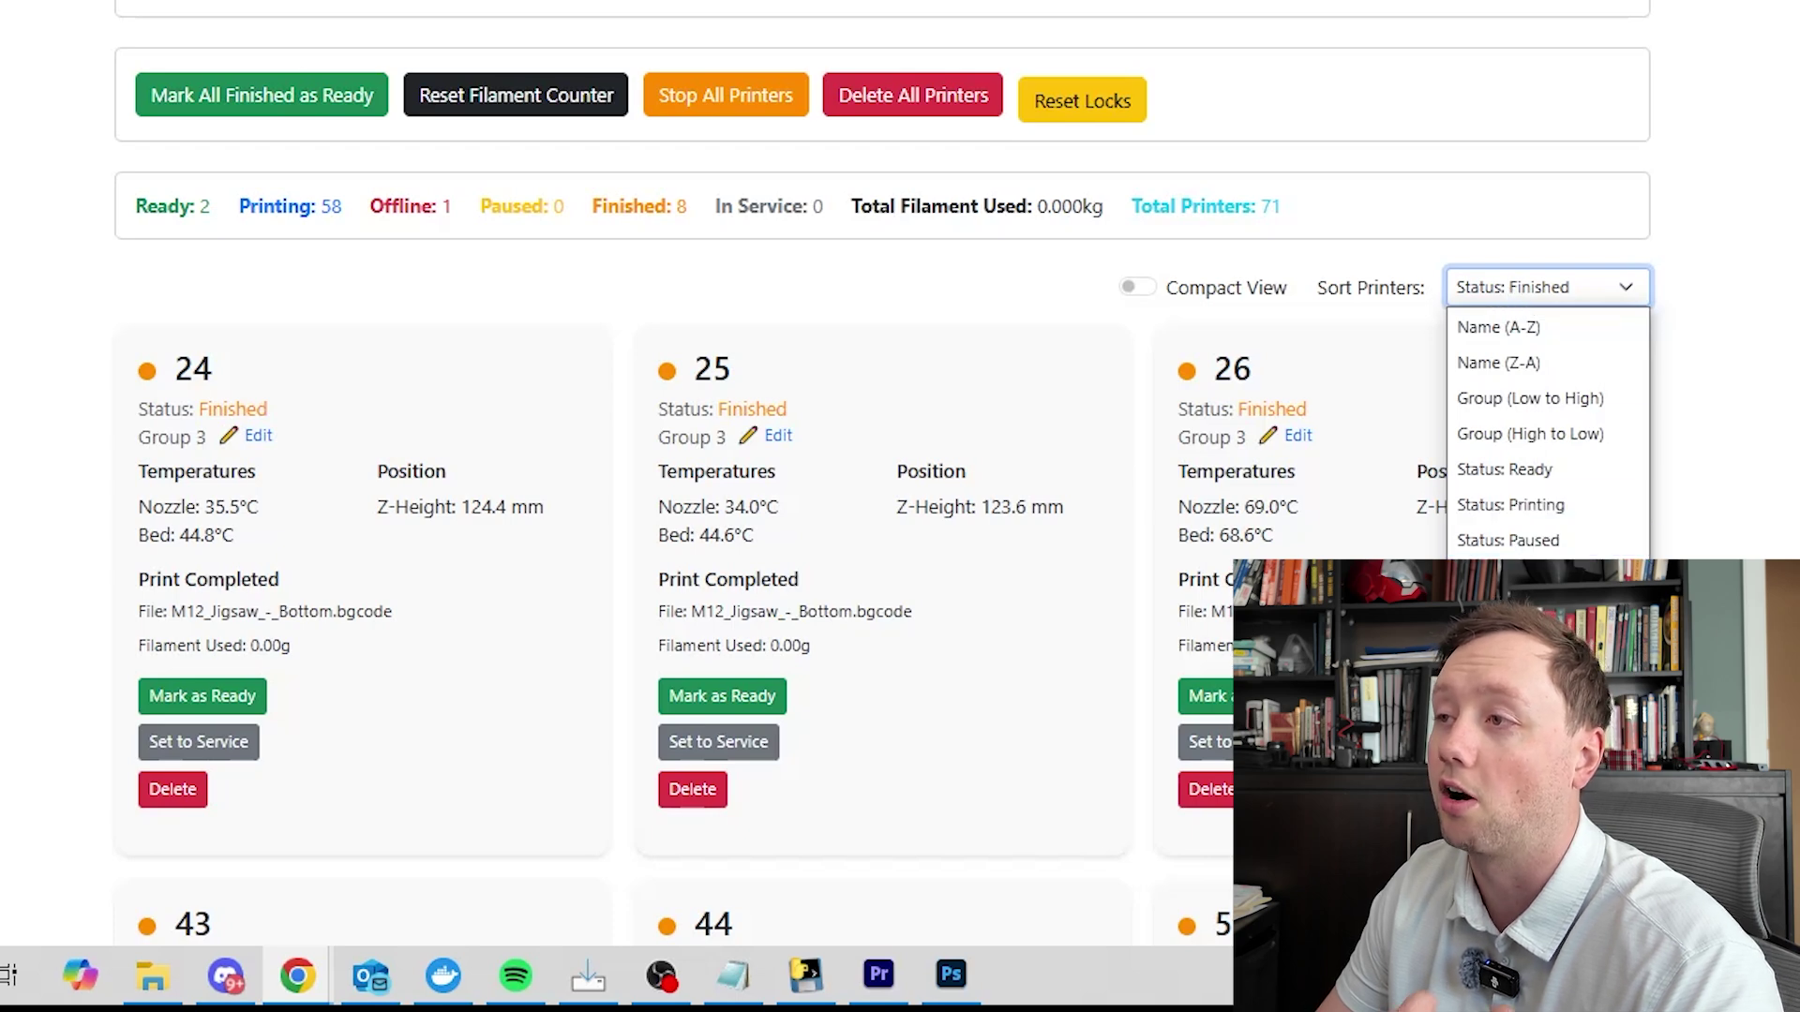
{"action": "left_click", "coordinate": [1593, 611]}
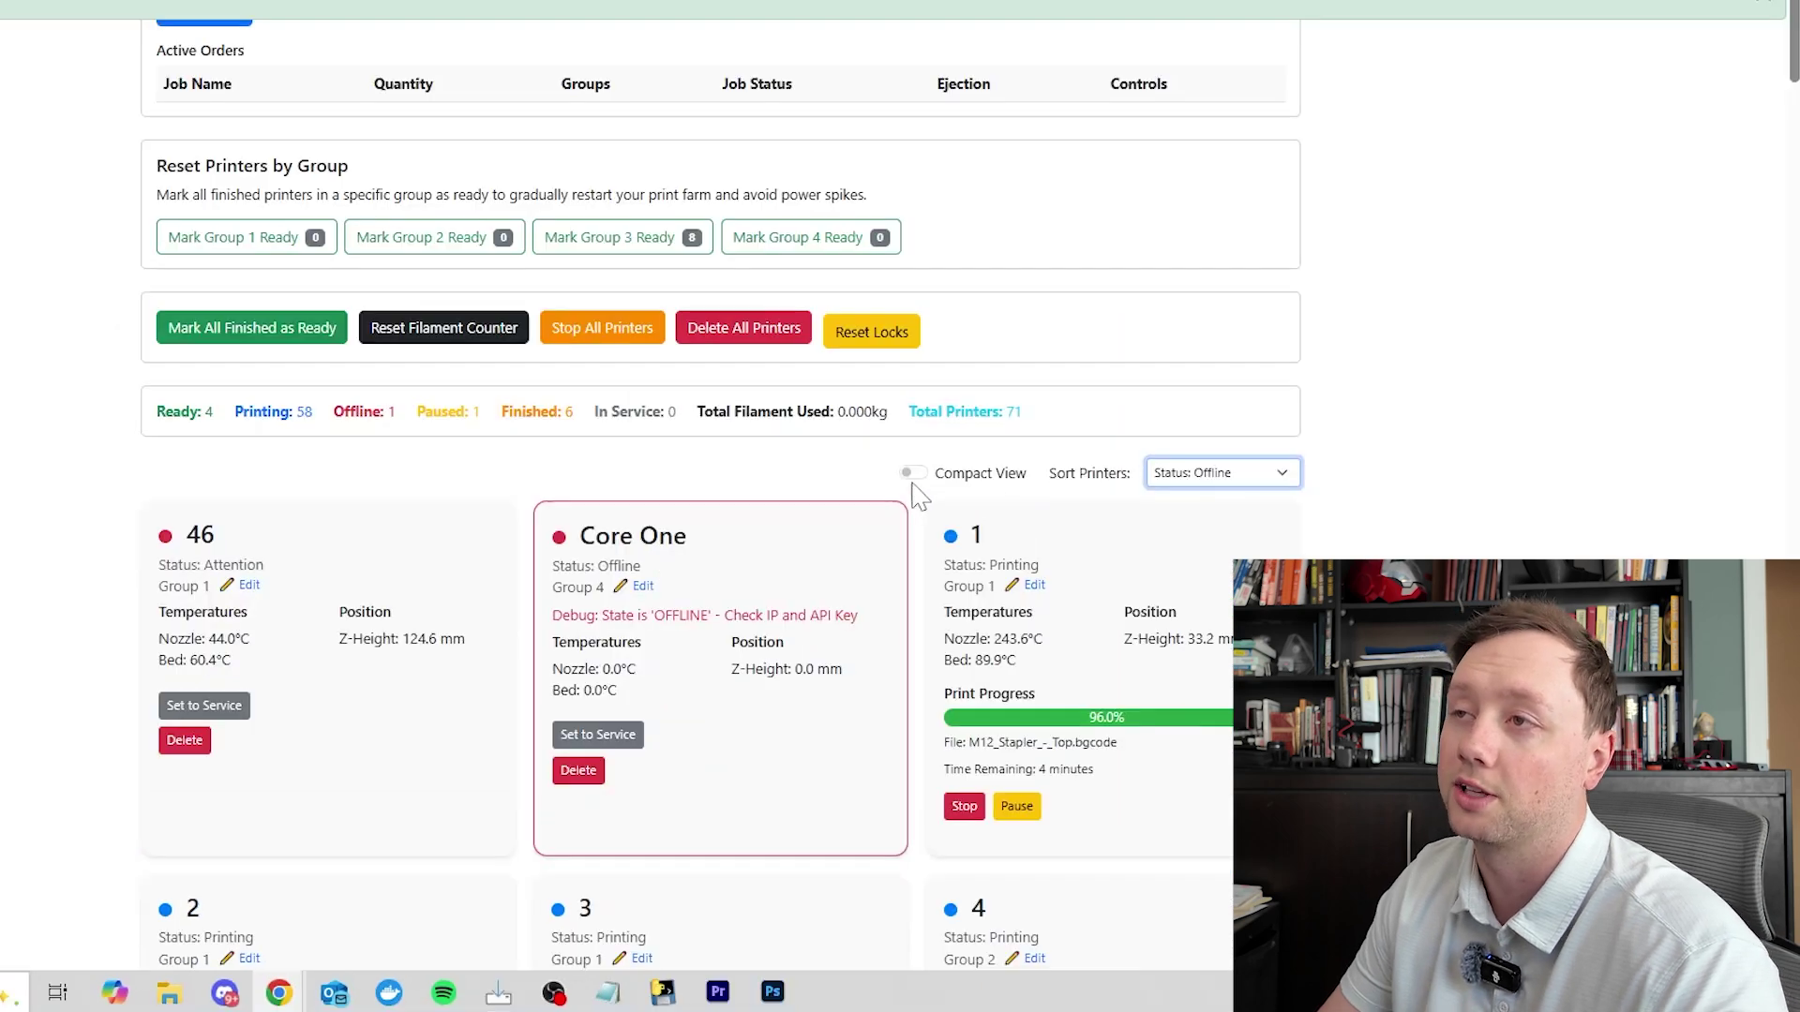
{"action": "left_click", "coordinate": [911, 473]}
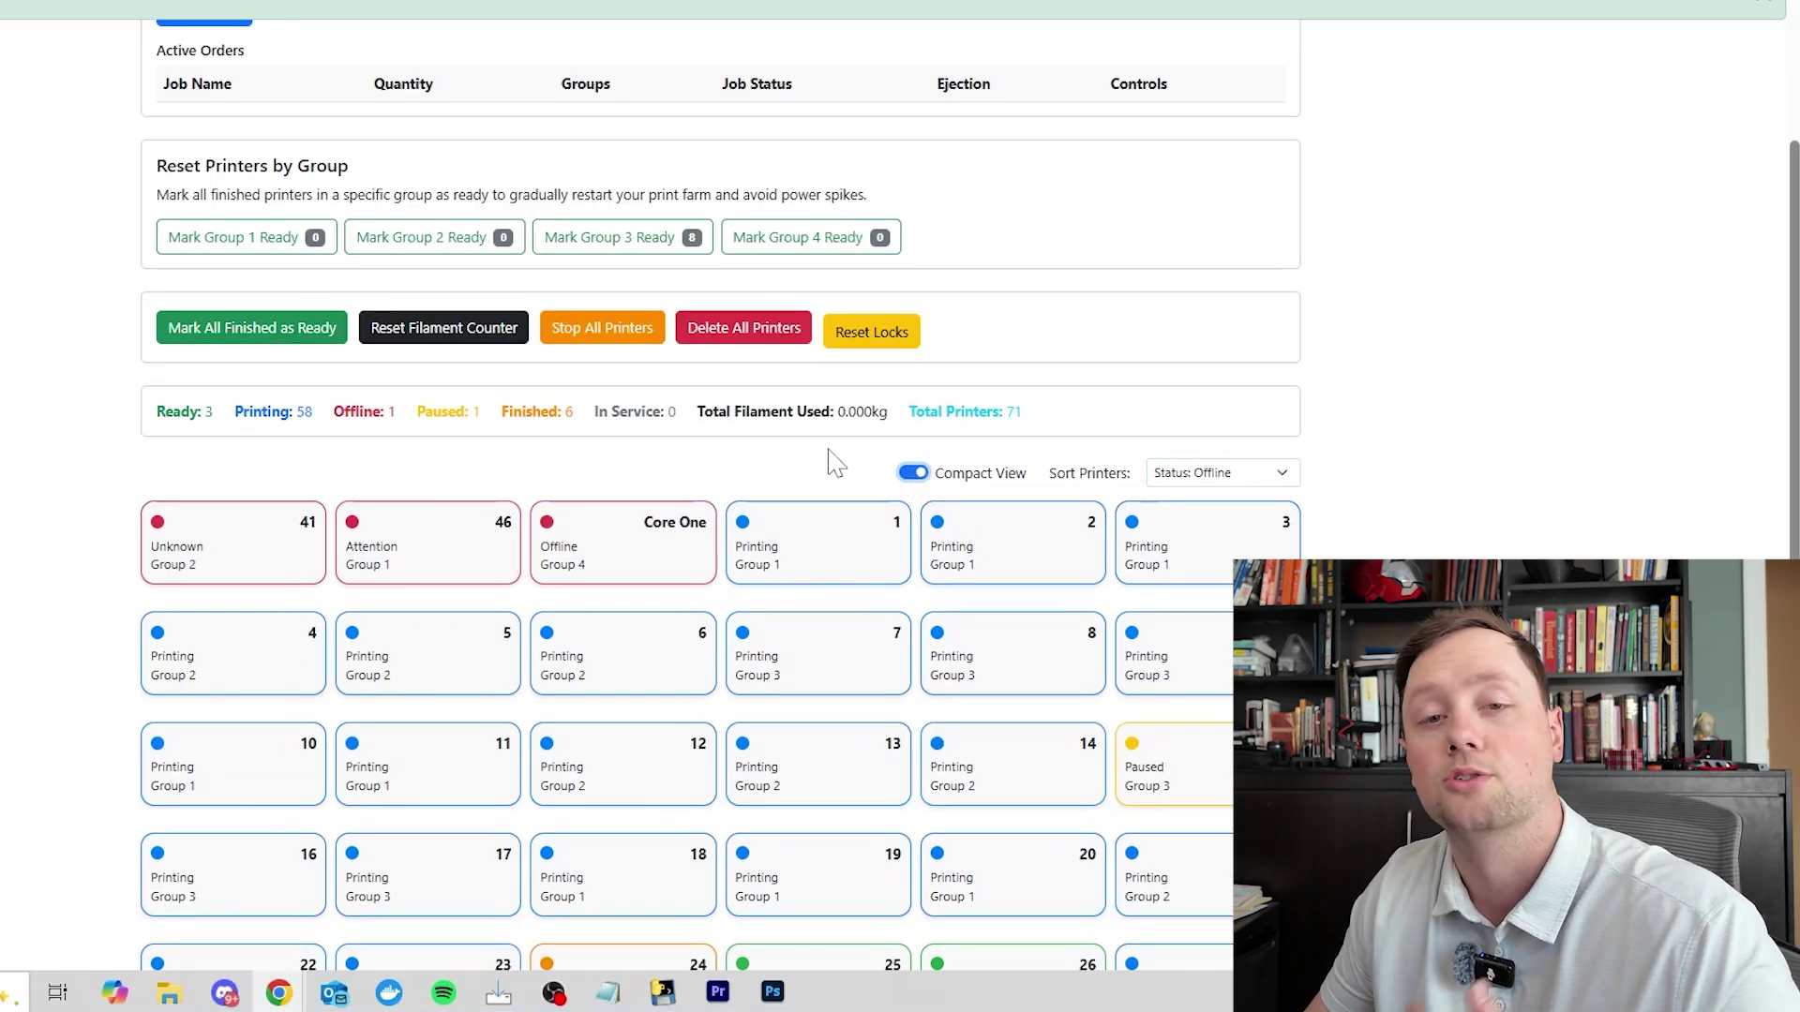
Step: Look over the compact printer grid and expand printer 18's card to view its details
{"action": "scroll", "coordinate": [860, 683], "scroll_direction": "down", "scroll_amount": 10}
{"action": "scroll", "coordinate": [859, 683], "scroll_direction": "up", "scroll_amount": 11}
{"action": "scroll", "coordinate": [904, 624], "scroll_direction": "down", "scroll_amount": 6}
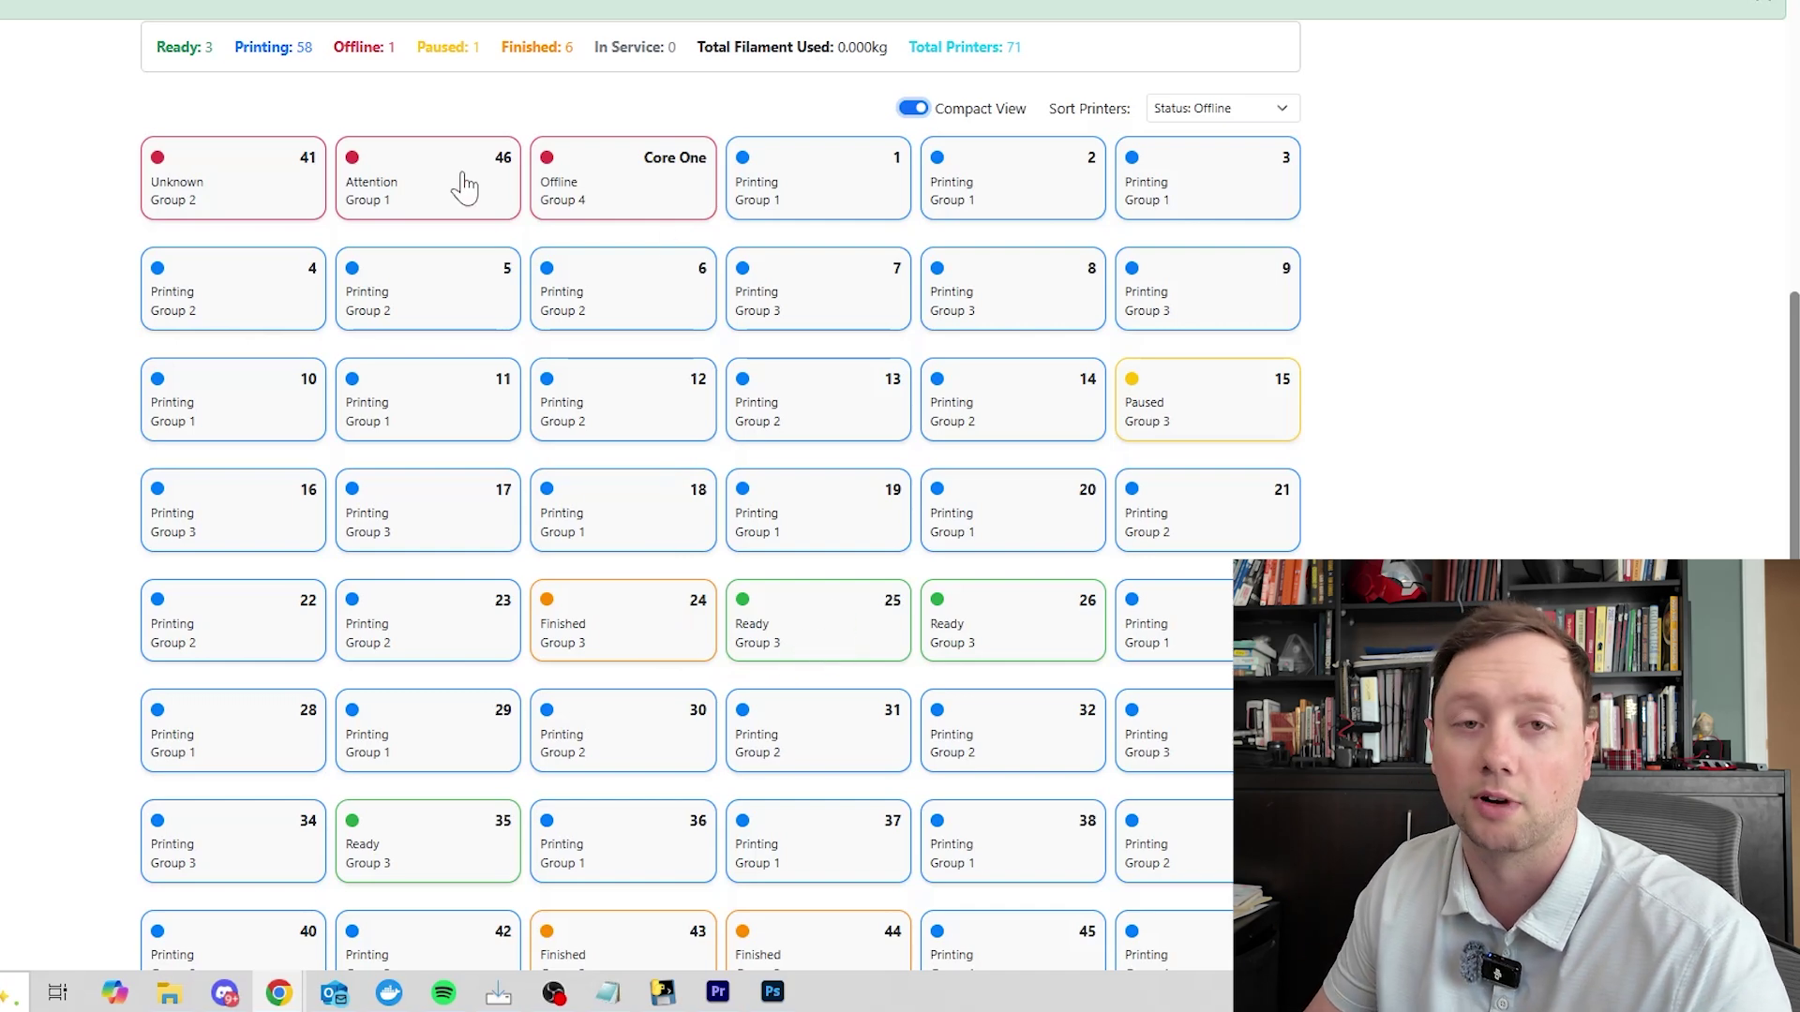
{"action": "scroll", "coordinate": [668, 377], "scroll_direction": "down", "scroll_amount": 5}
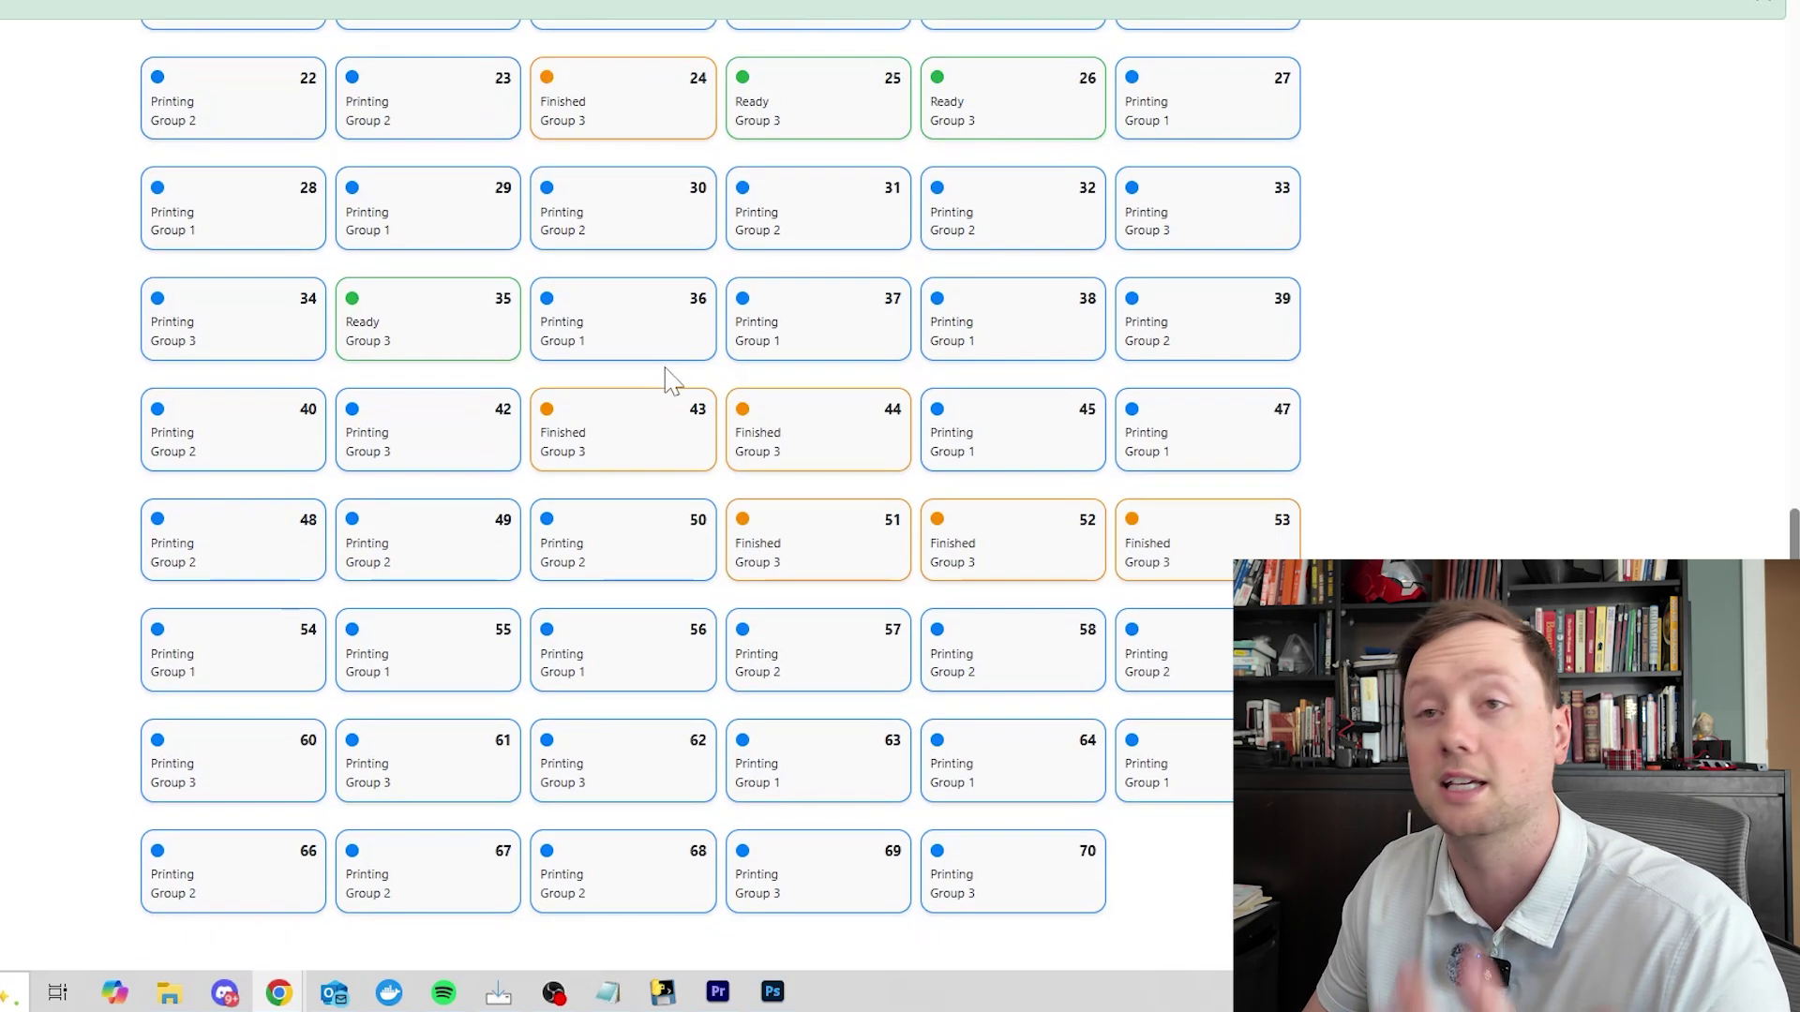
{"action": "scroll", "coordinate": [792, 409], "scroll_direction": "up", "scroll_amount": 5}
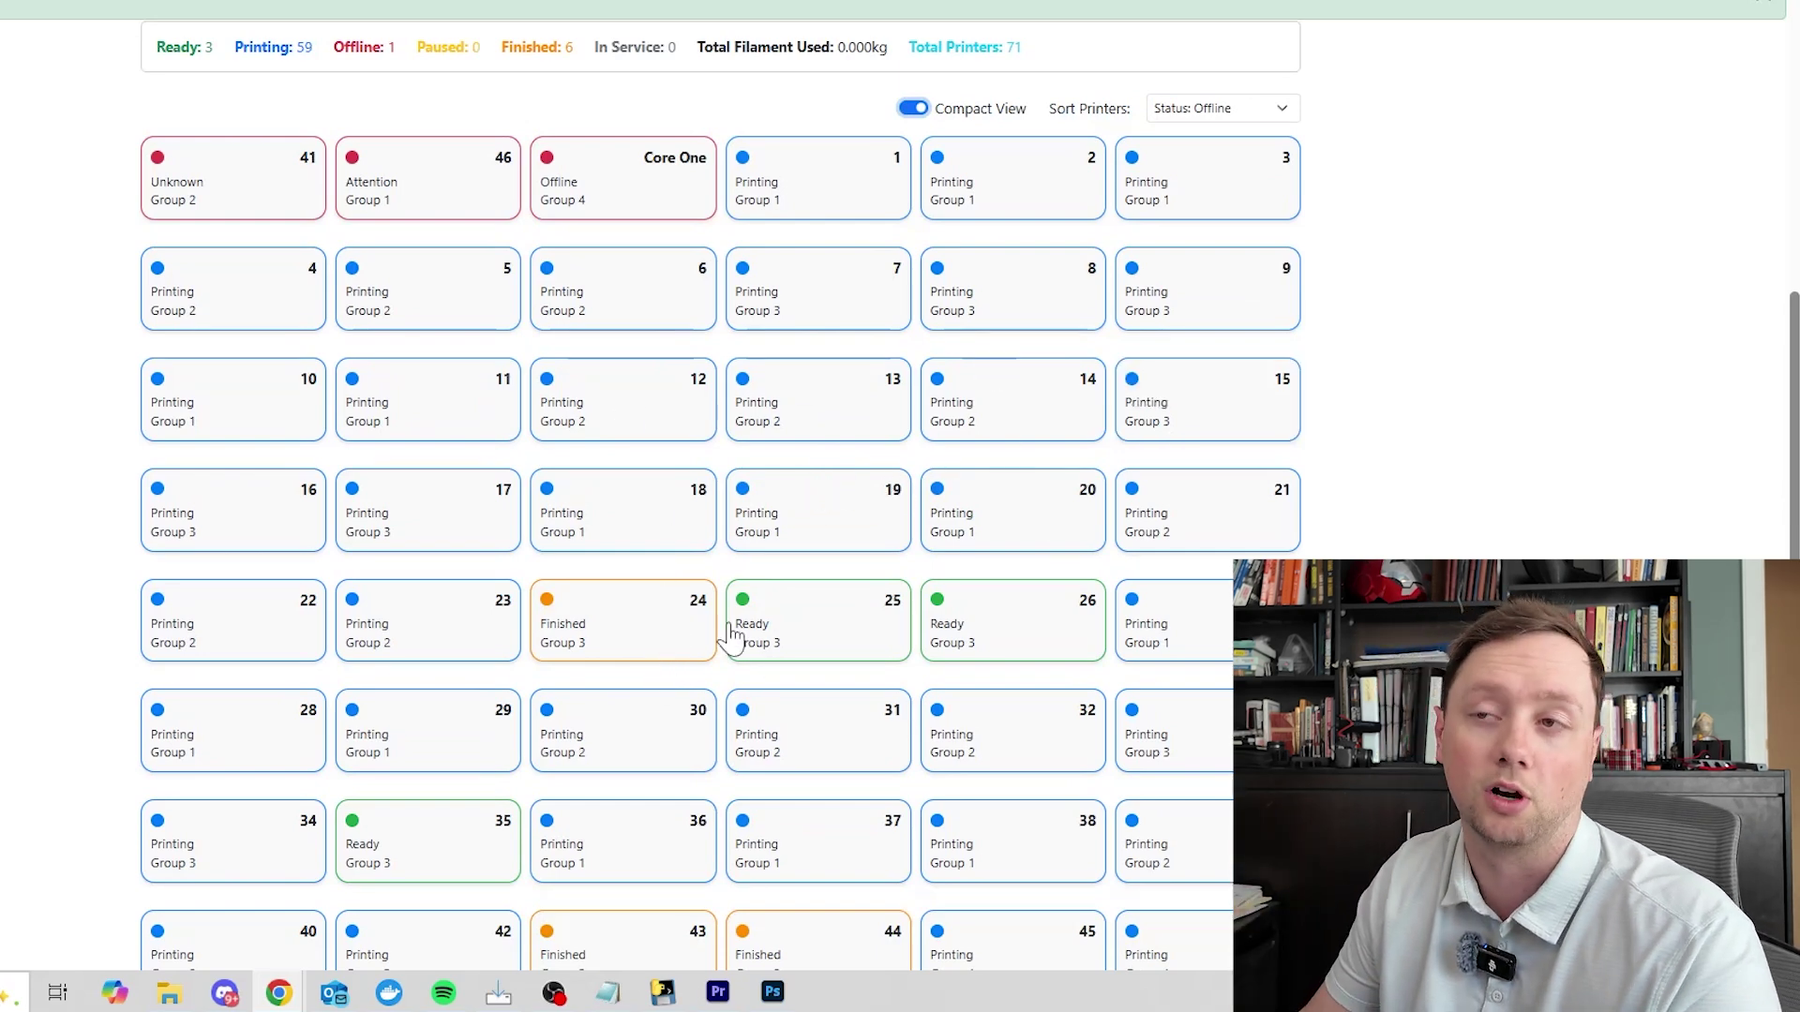
{"action": "left_click", "coordinate": [628, 530]}
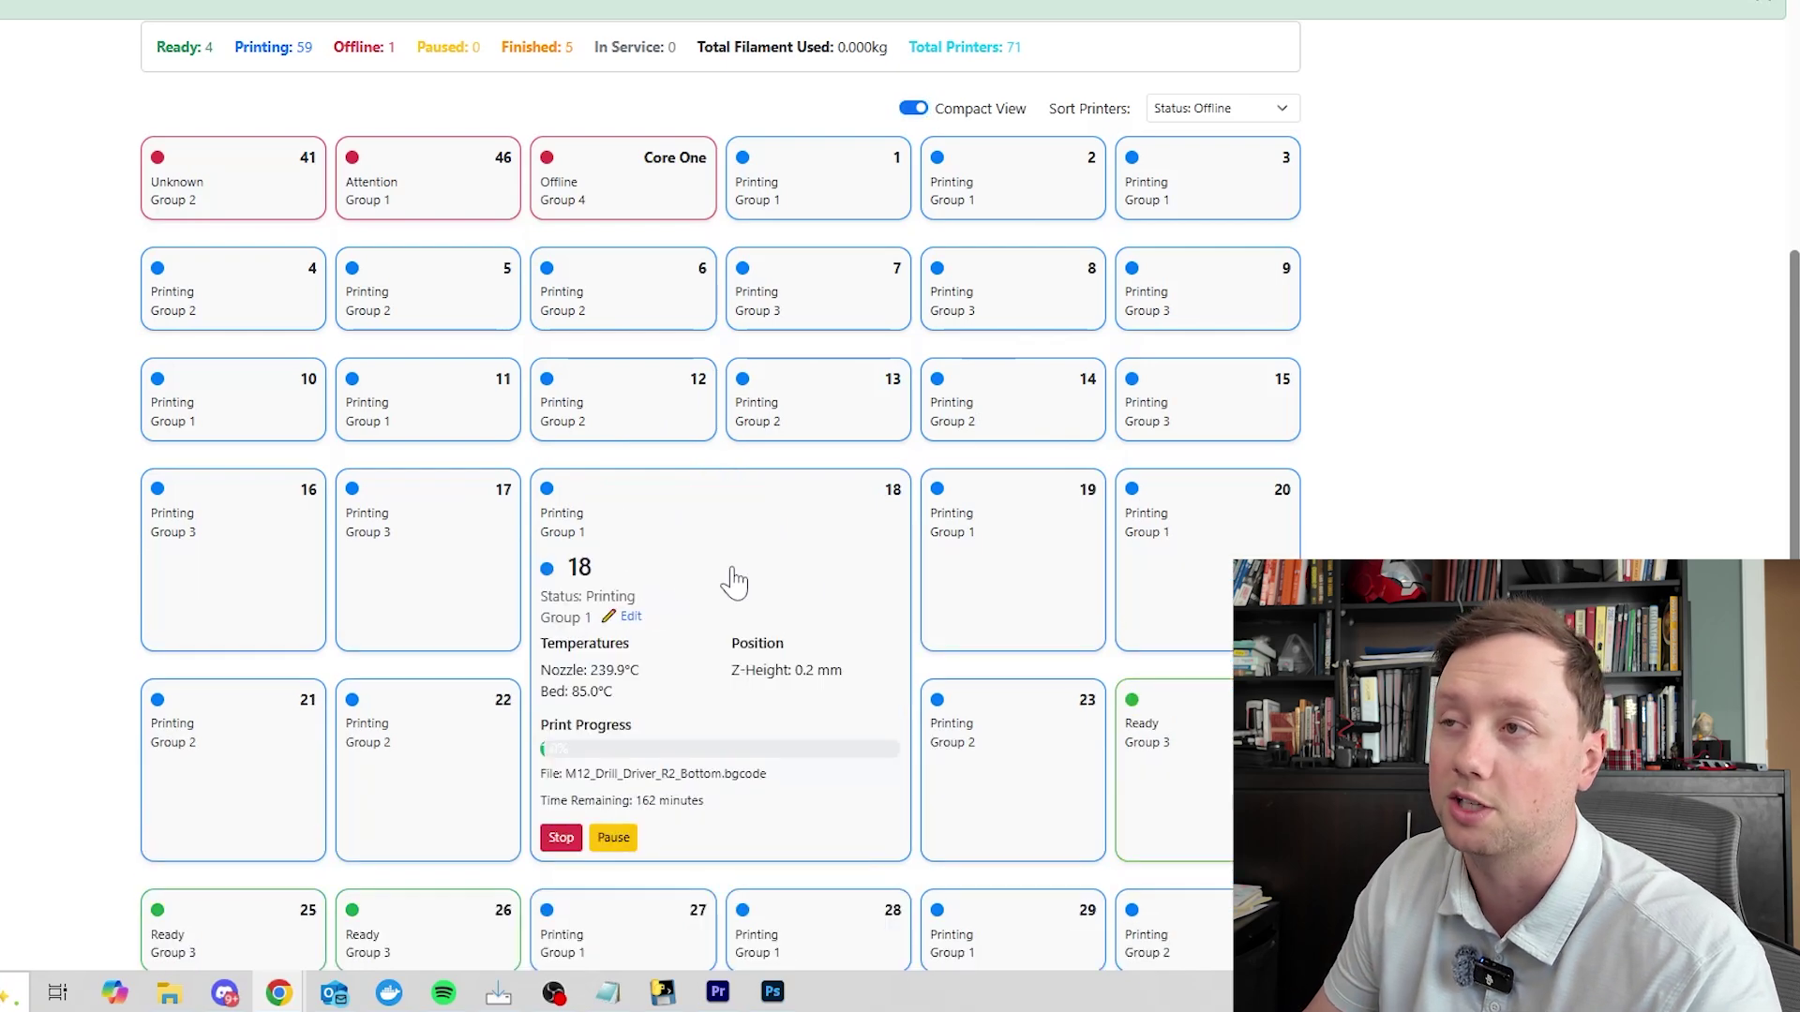
{"action": "left_click", "coordinate": [1211, 569]}
Step: Expand printer 24's card in the compact grid to view its details and available actions, and collapse it
{"action": "left_click", "coordinate": [855, 743]}
{"action": "scroll", "coordinate": [603, 622], "scroll_direction": "down", "scroll_amount": 5}
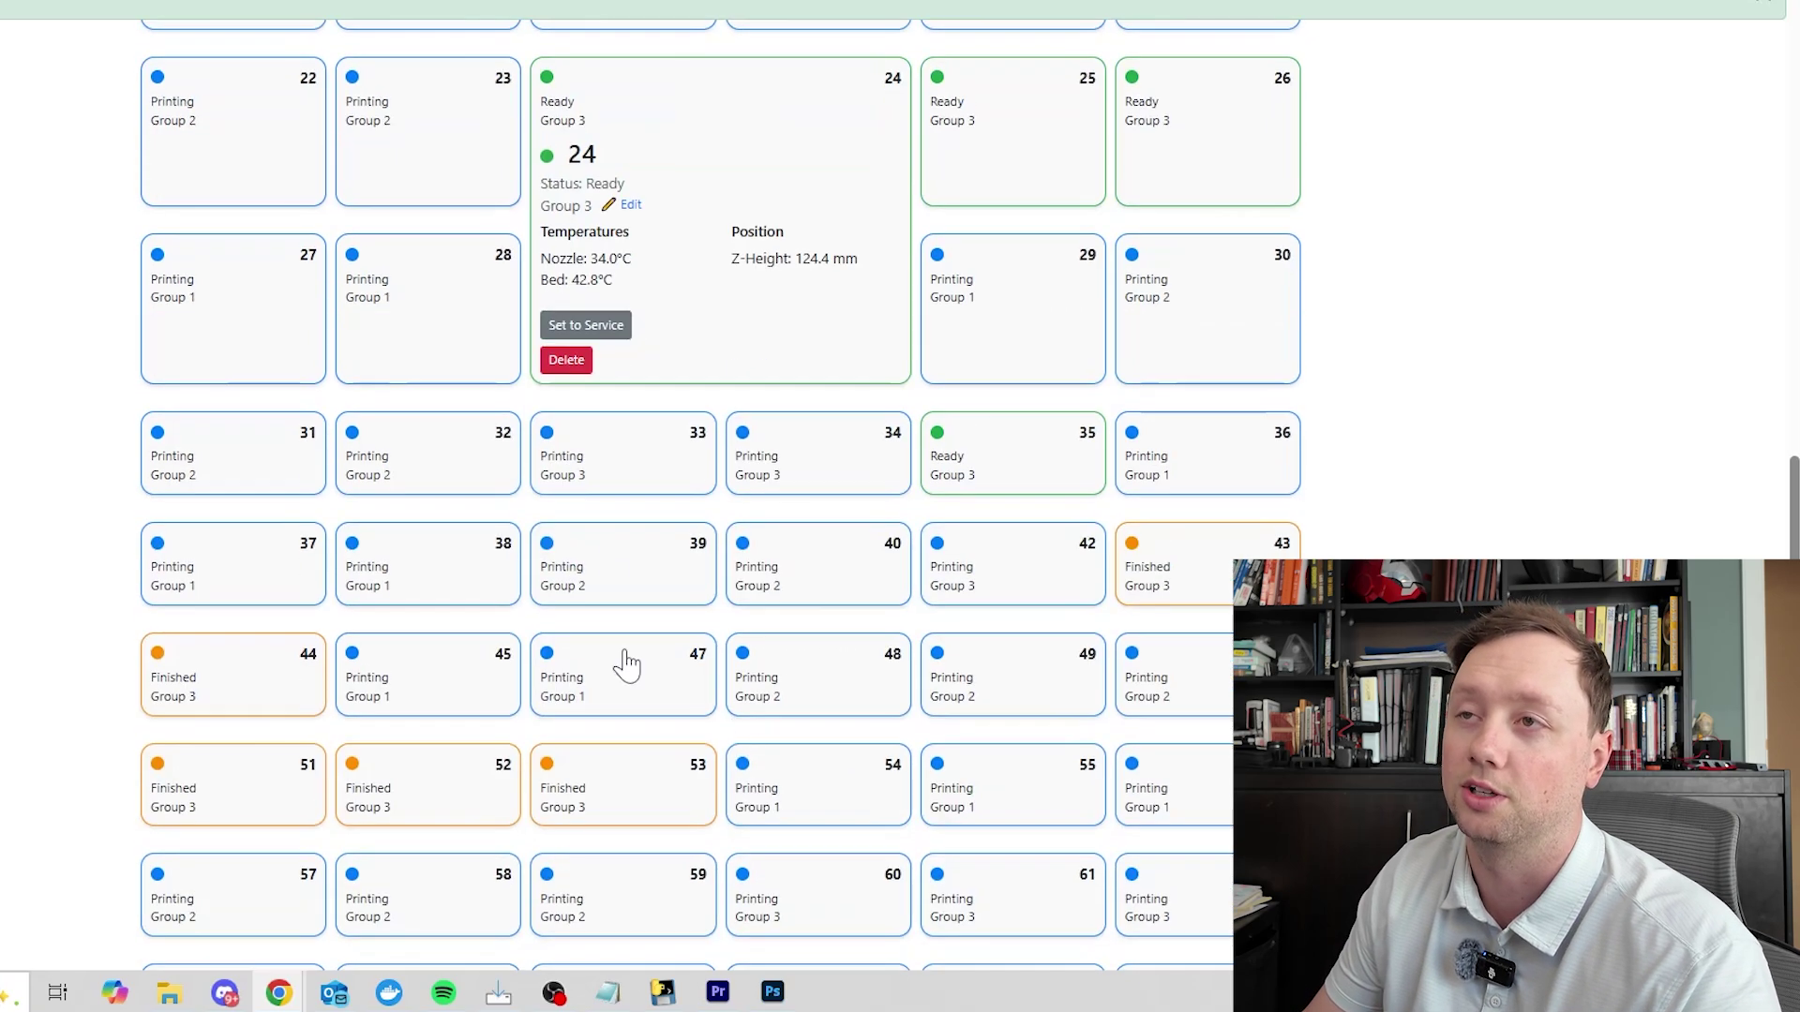
{"action": "scroll", "coordinate": [792, 437], "scroll_direction": "up", "scroll_amount": 10}
{"action": "scroll", "coordinate": [792, 437], "scroll_direction": "down", "scroll_amount": 10}
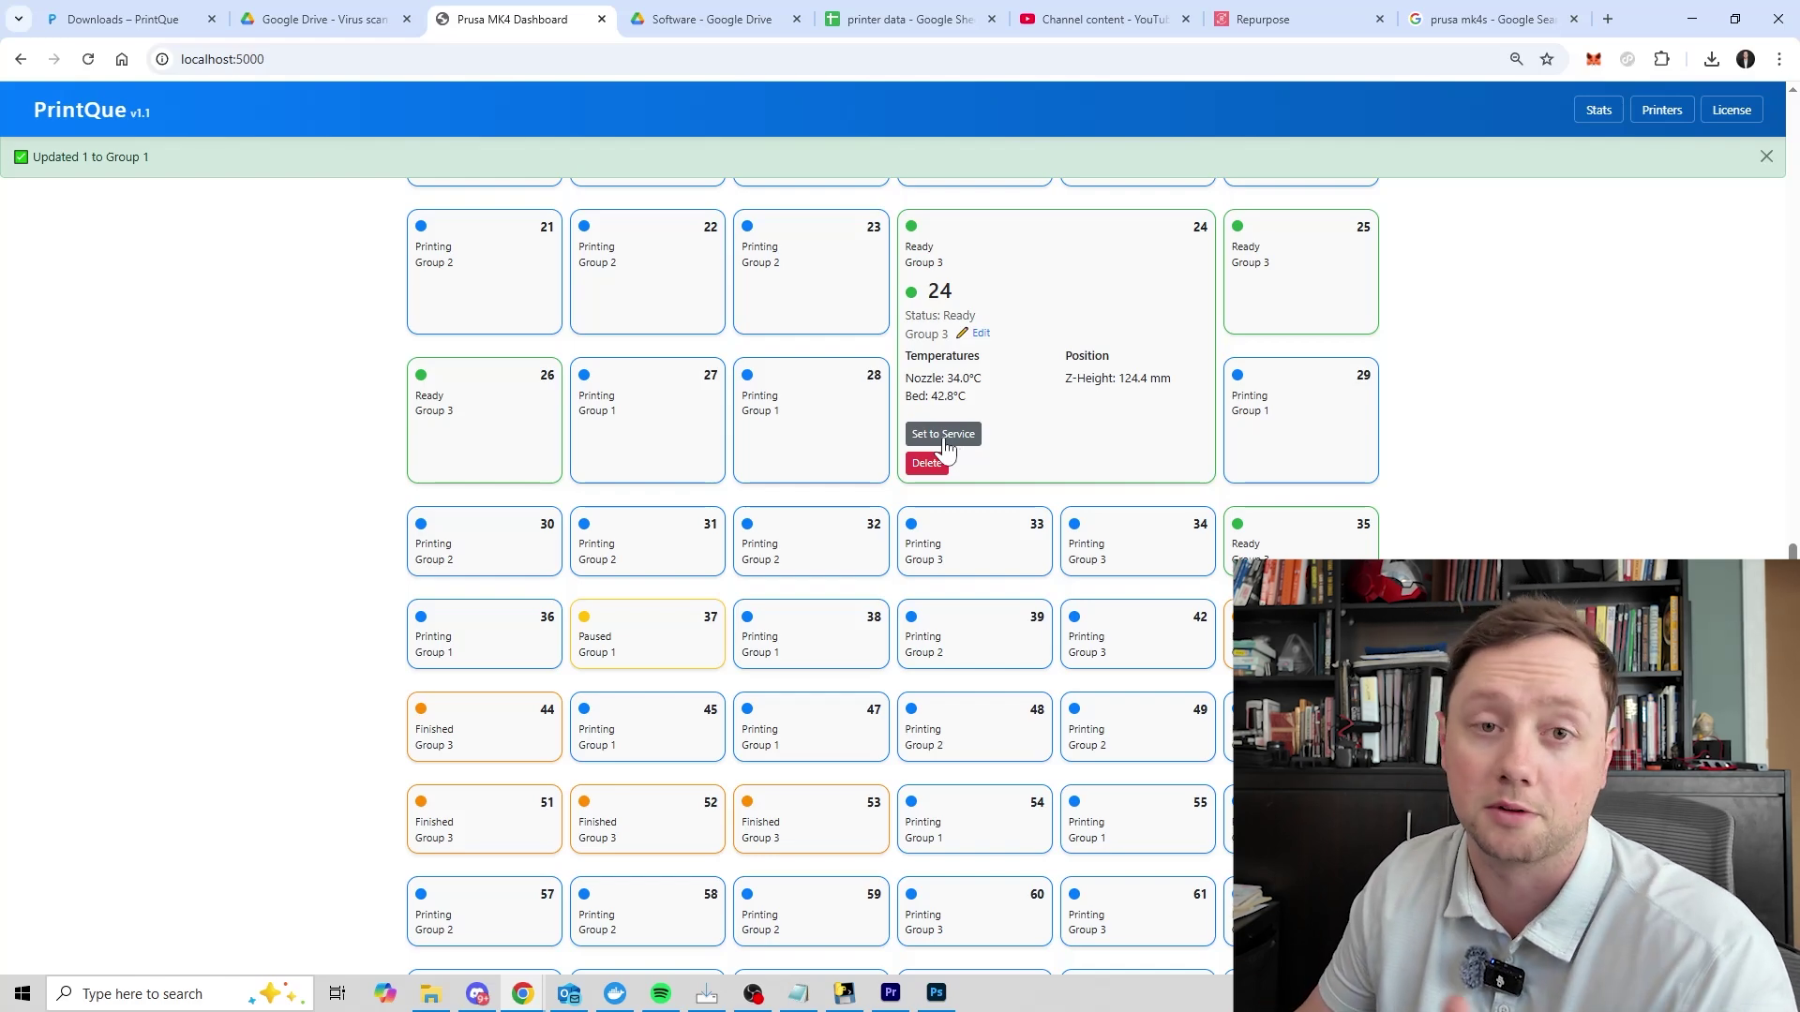
{"action": "left_click", "coordinate": [1035, 338]}
Step: Examine the farm-wide summary of ready, printing, offline, paused, finished and in-service printers, total filament used and total printers
{"action": "scroll", "coordinate": [963, 619], "scroll_direction": "up", "scroll_amount": 10}
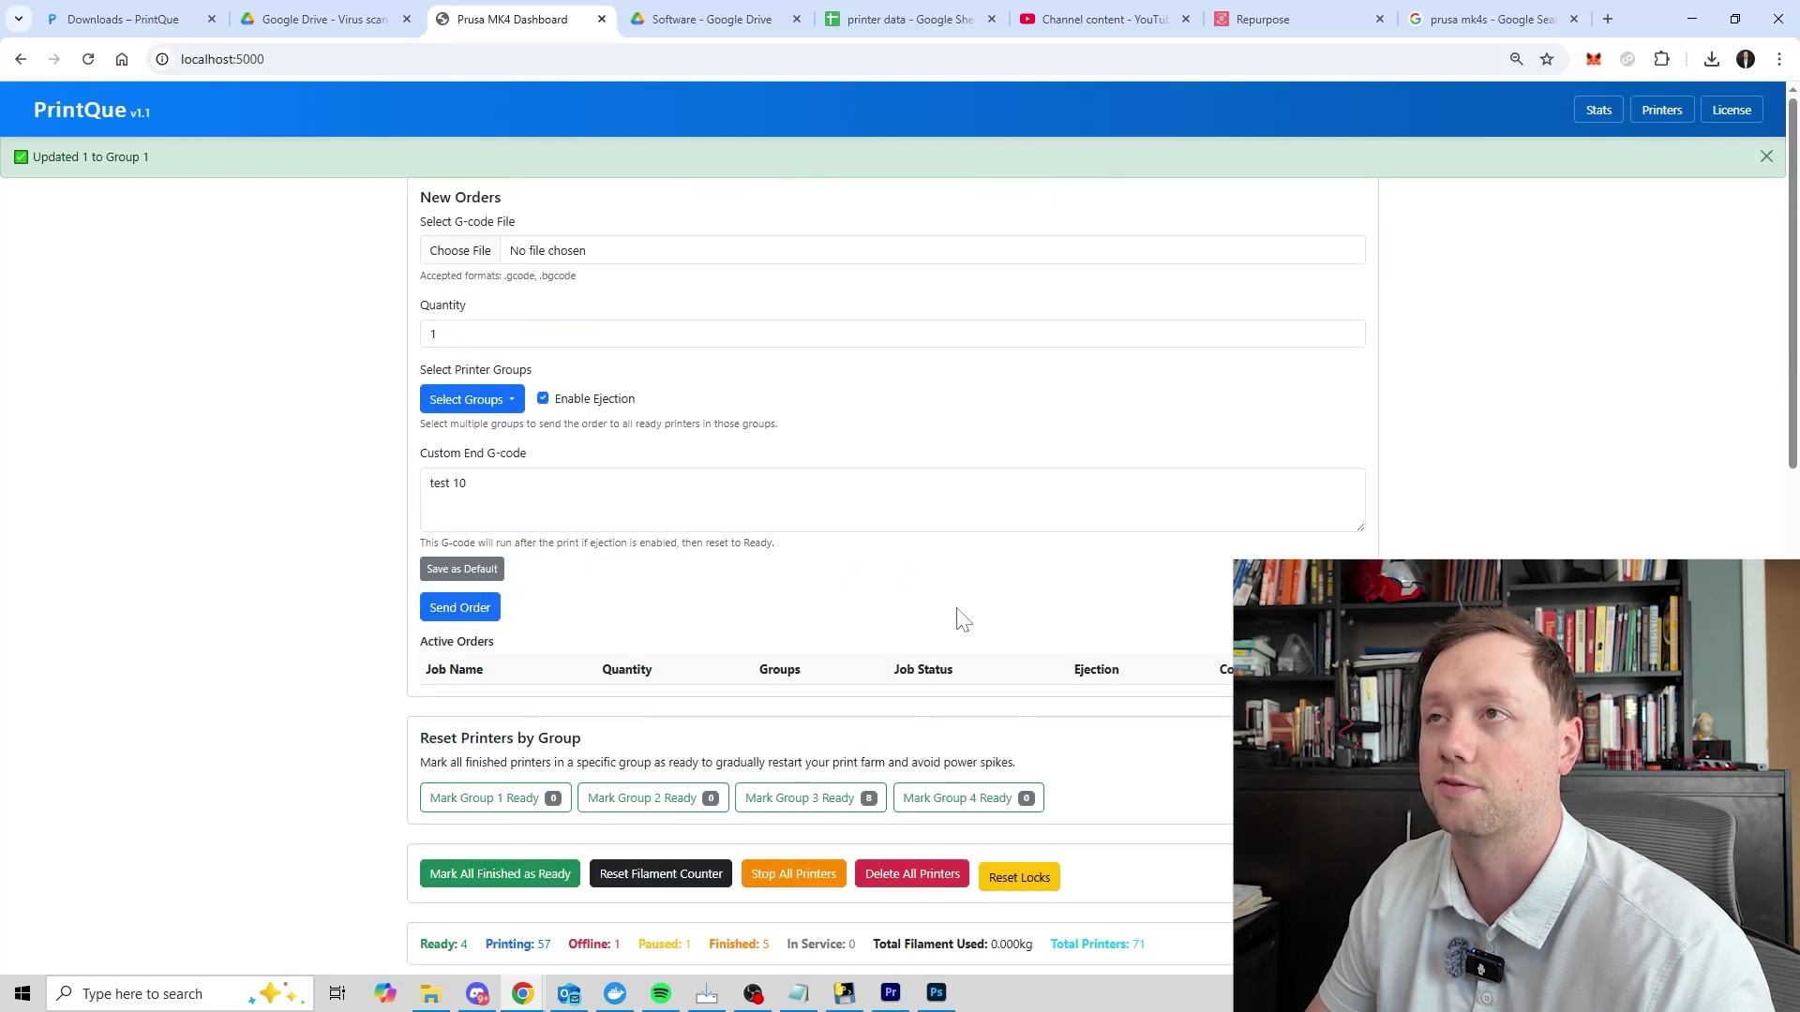
{"action": "scroll", "coordinate": [984, 632], "scroll_direction": "down", "scroll_amount": 5}
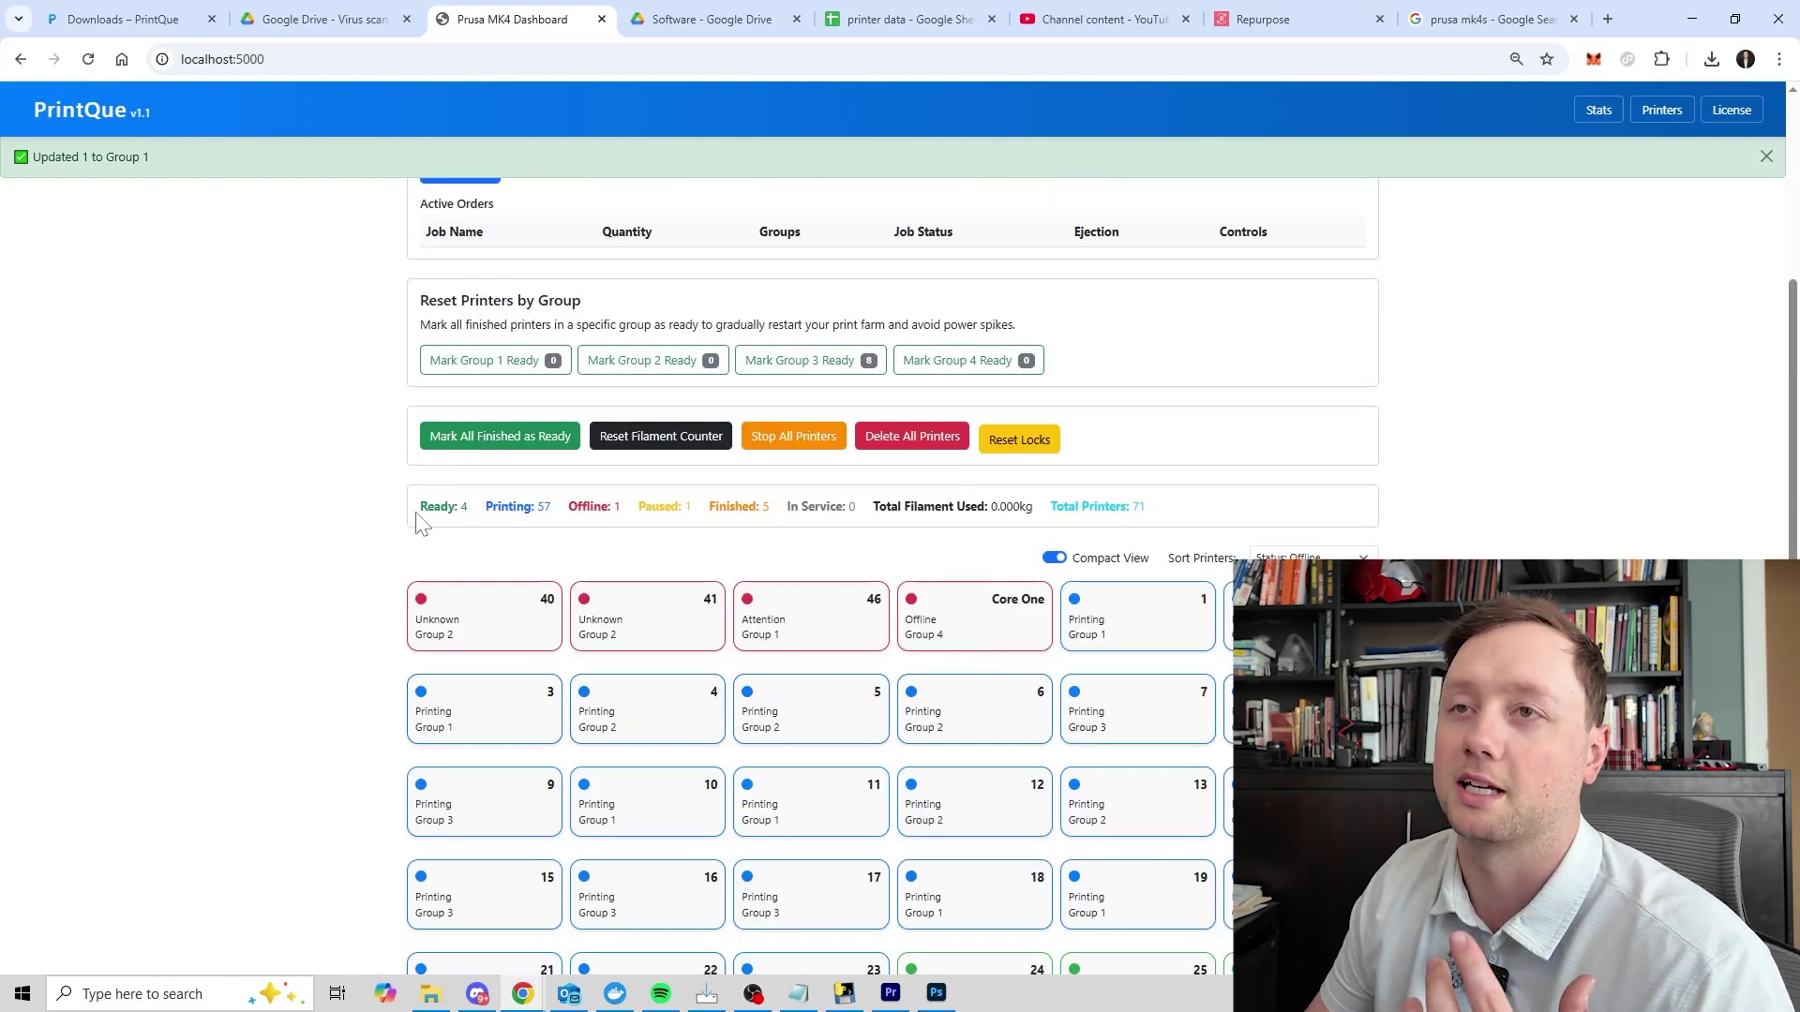
{"action": "left_click_drag", "start_coordinate": [422, 507], "coordinate": [469, 514]}
{"action": "left_click_drag", "start_coordinate": [418, 576], "coordinate": [1223, 561]}
{"action": "left_click_drag", "start_coordinate": [422, 511], "coordinate": [1169, 510]}
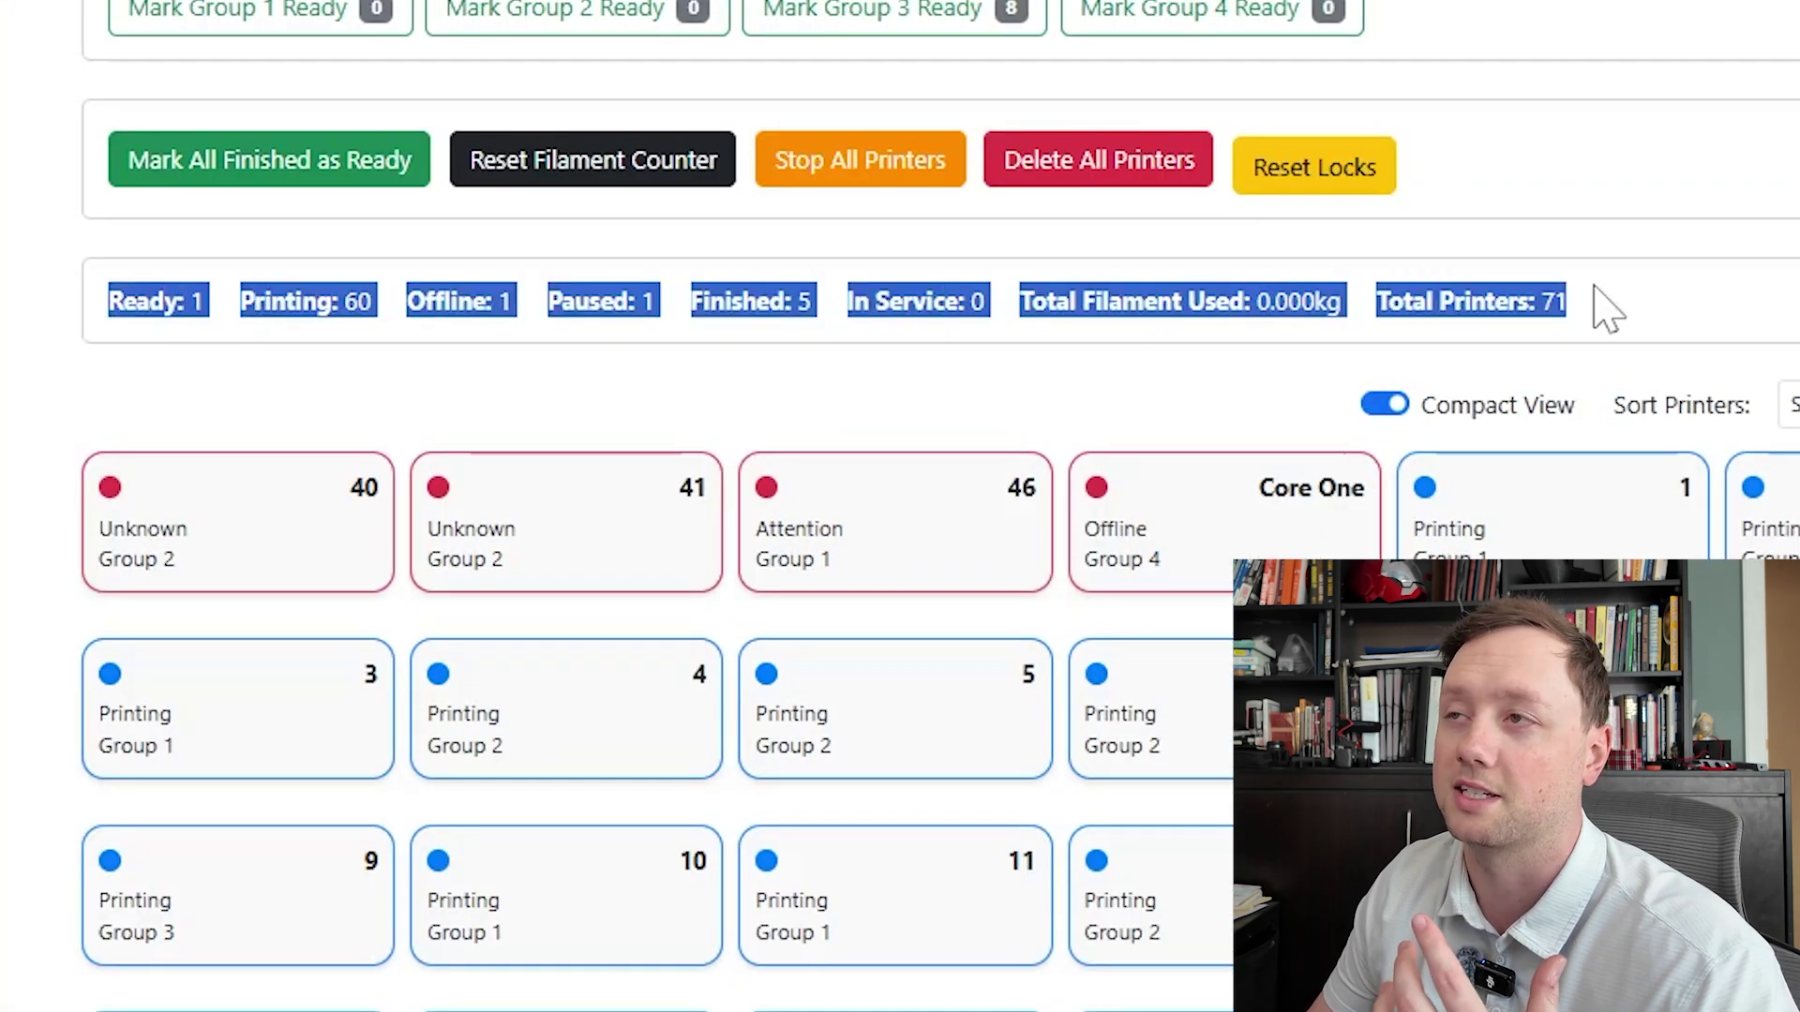
{"action": "left_click", "coordinate": [1656, 323]}
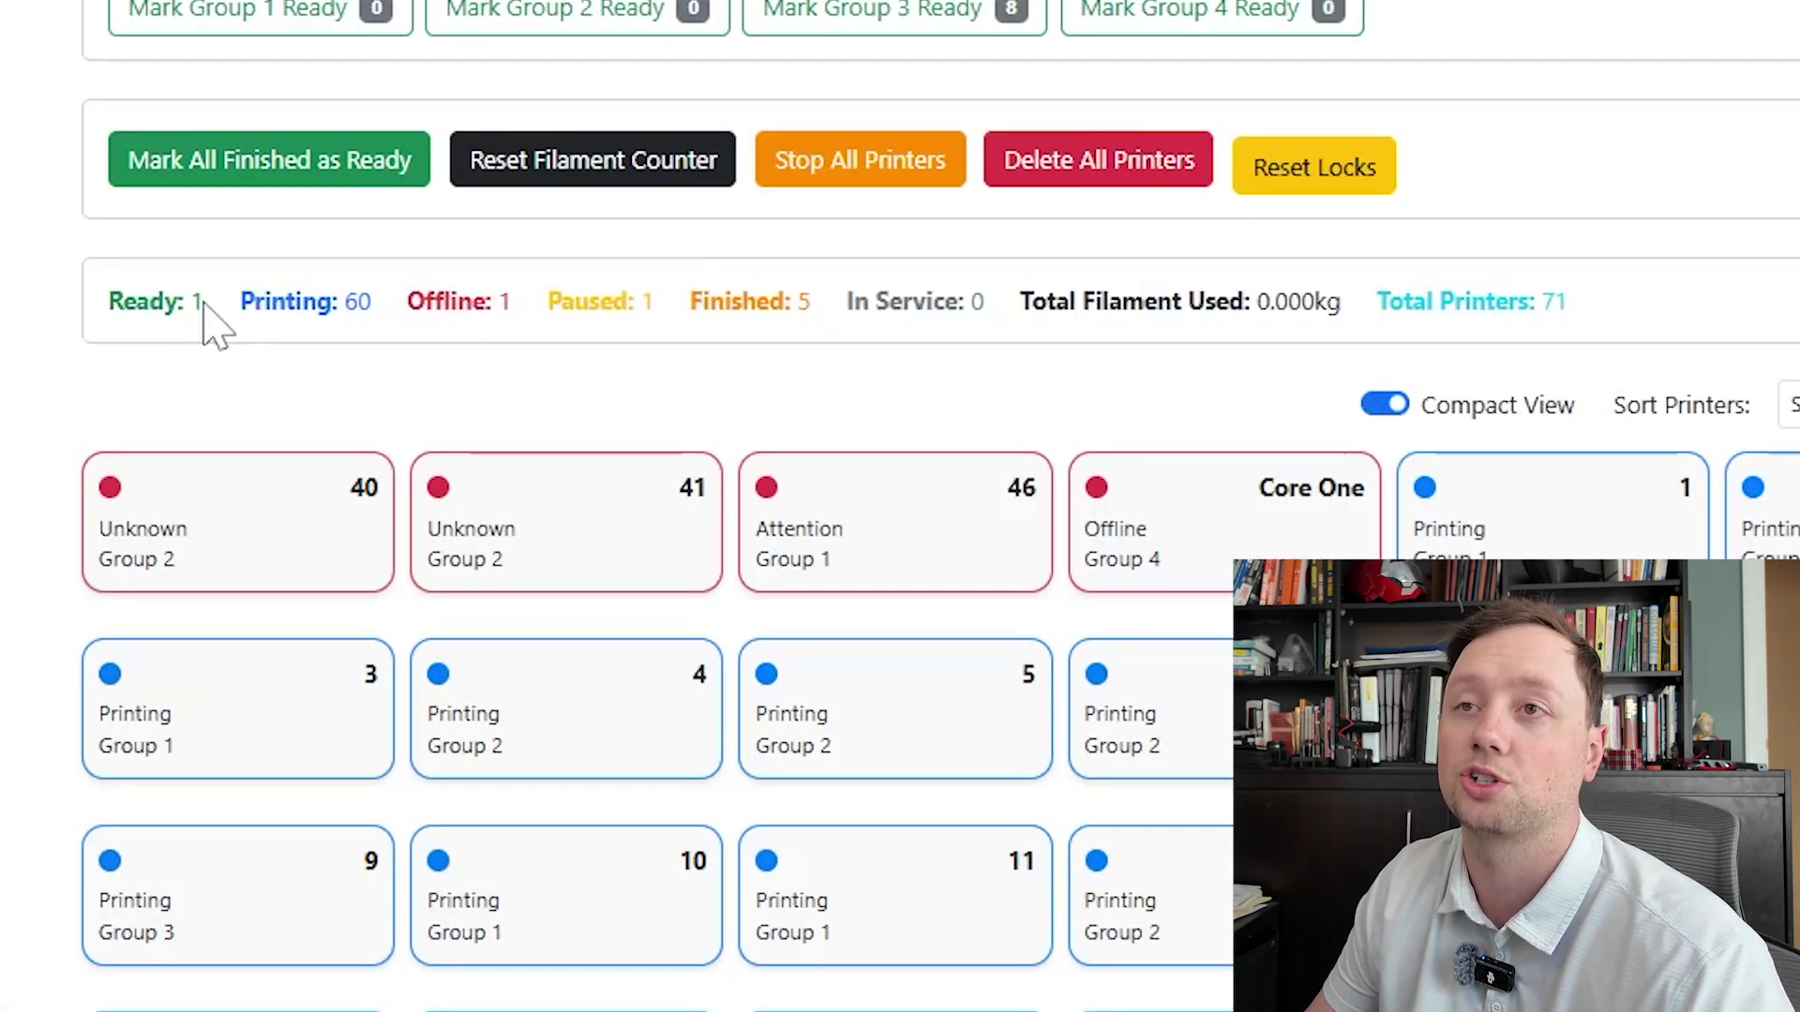
{"action": "left_click_drag", "start_coordinate": [209, 321], "coordinate": [57, 371]}
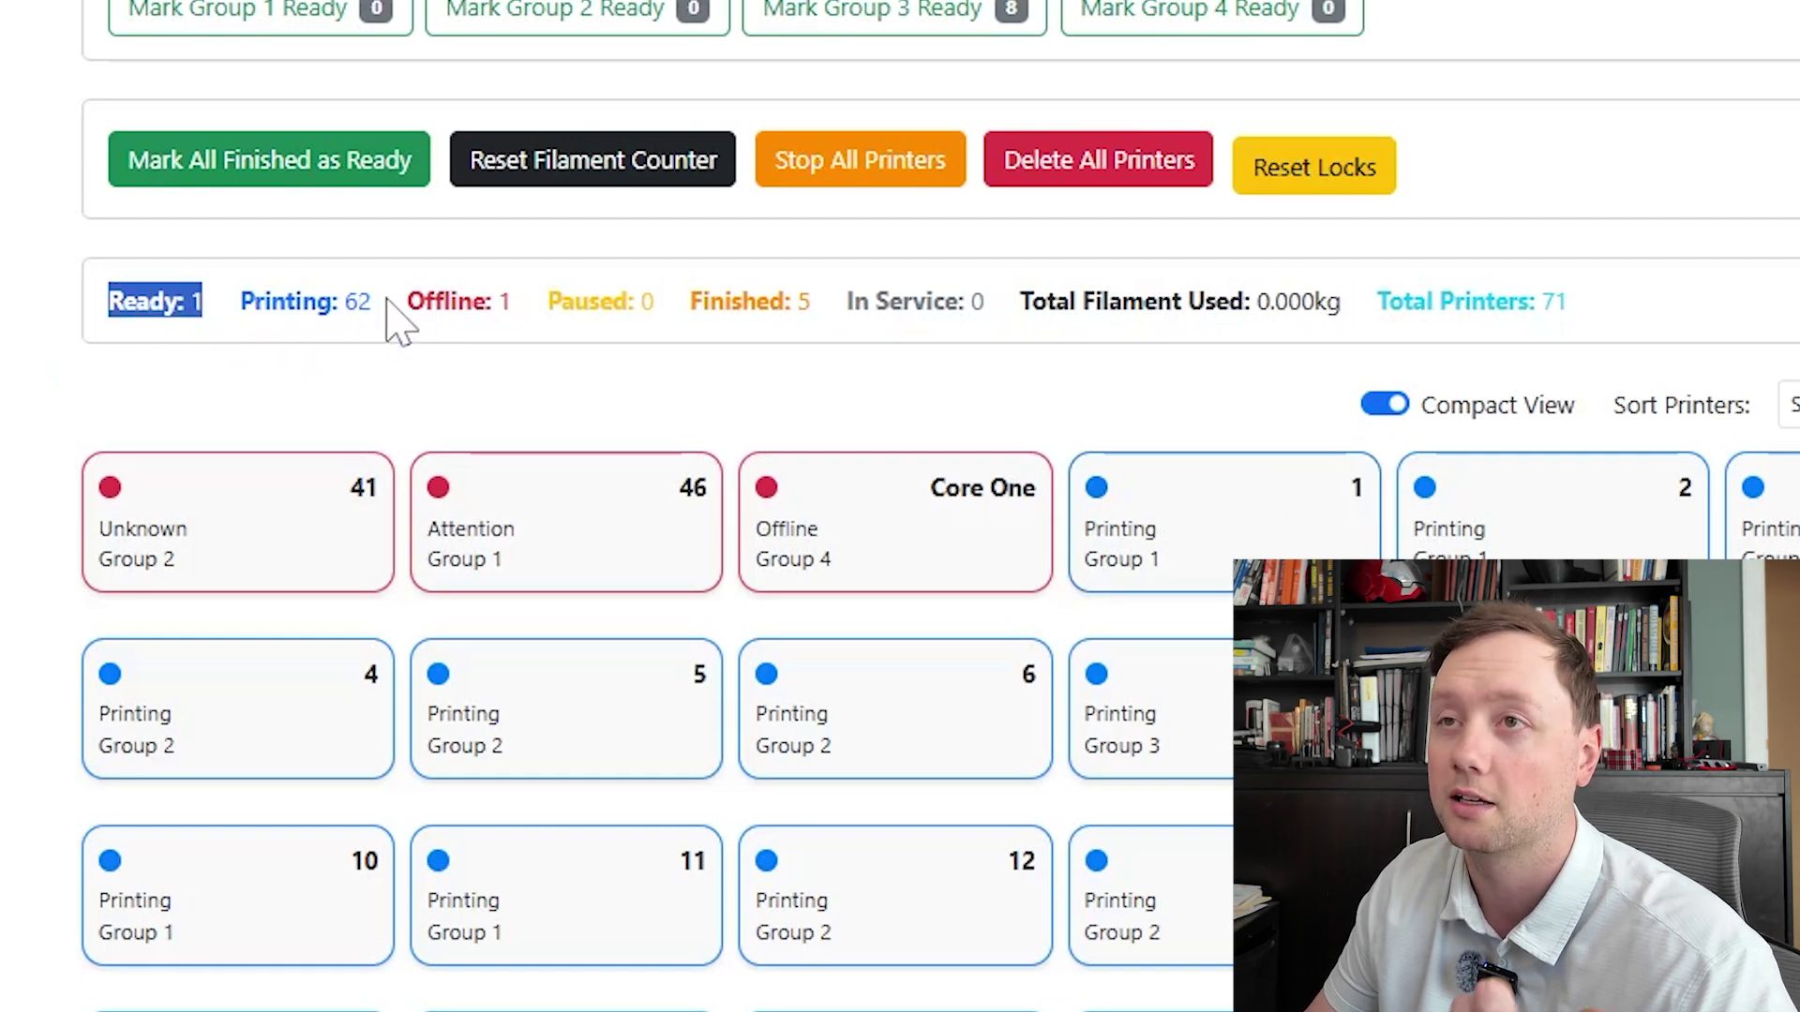
{"action": "left_click_drag", "start_coordinate": [380, 302], "coordinate": [230, 310]}
{"action": "left_click_drag", "start_coordinate": [513, 302], "coordinate": [403, 311]}
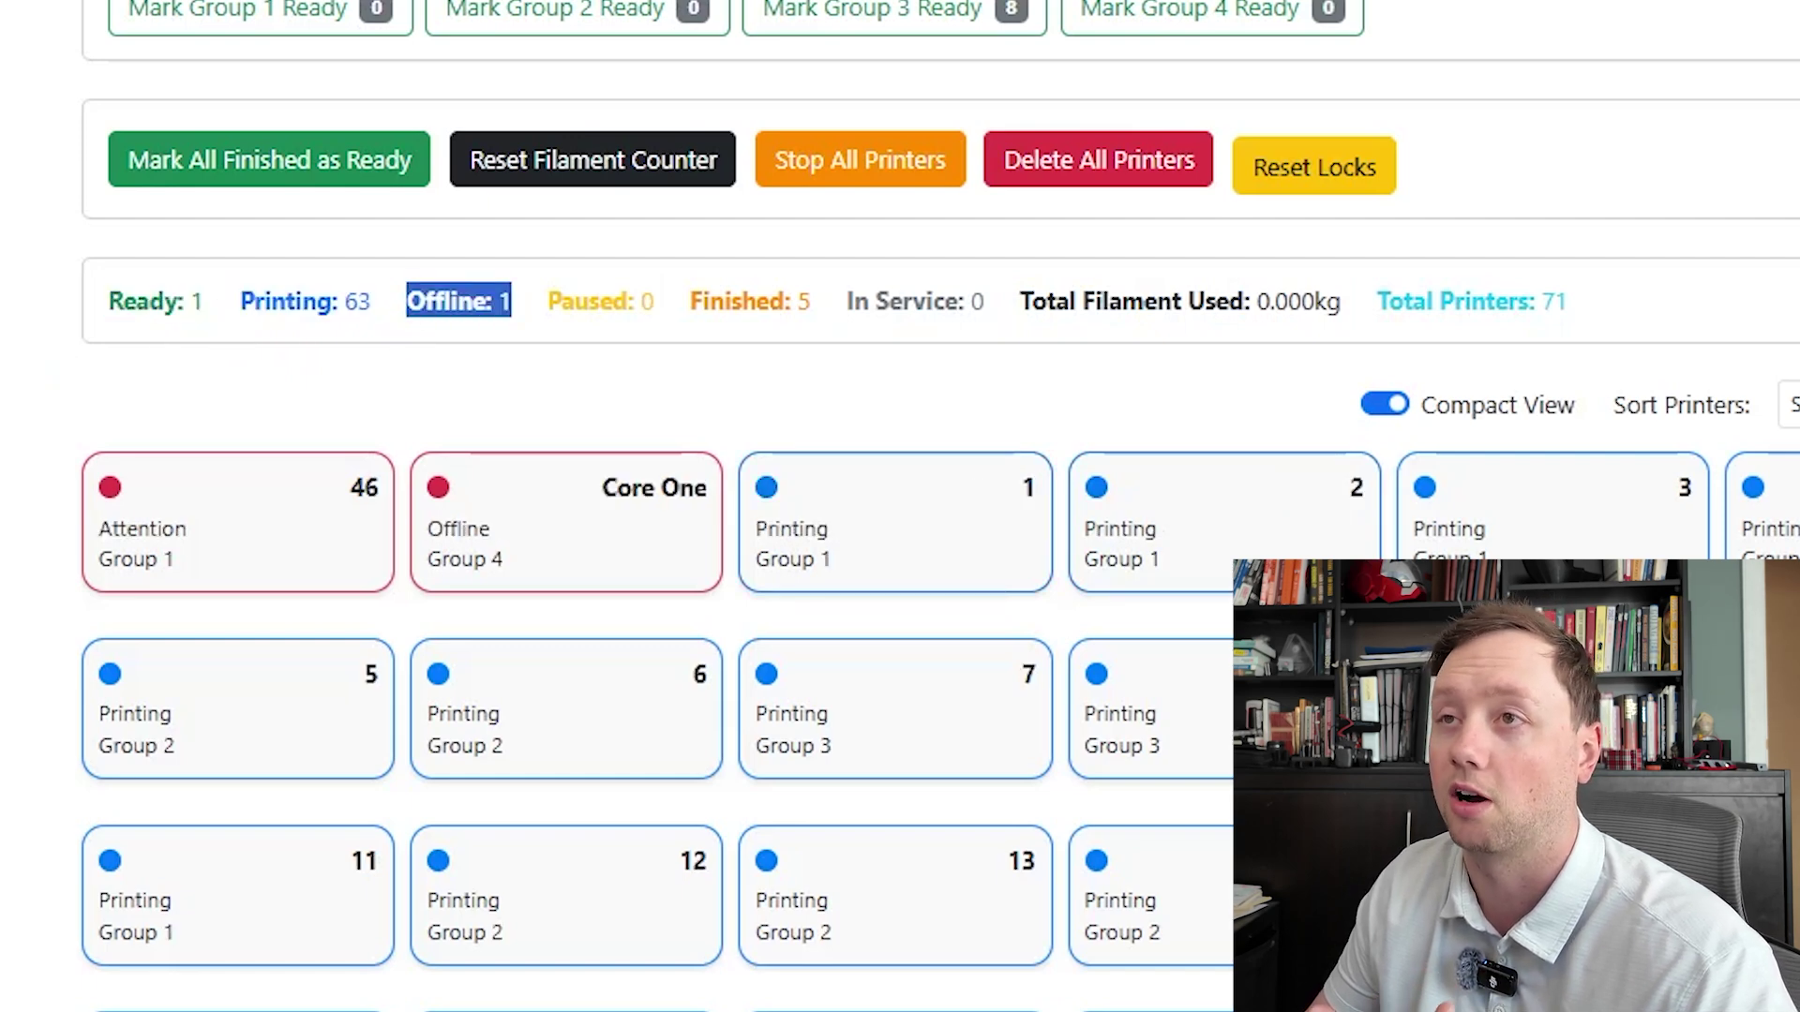
{"action": "left_click_drag", "start_coordinate": [691, 302], "coordinate": [1327, 302]}
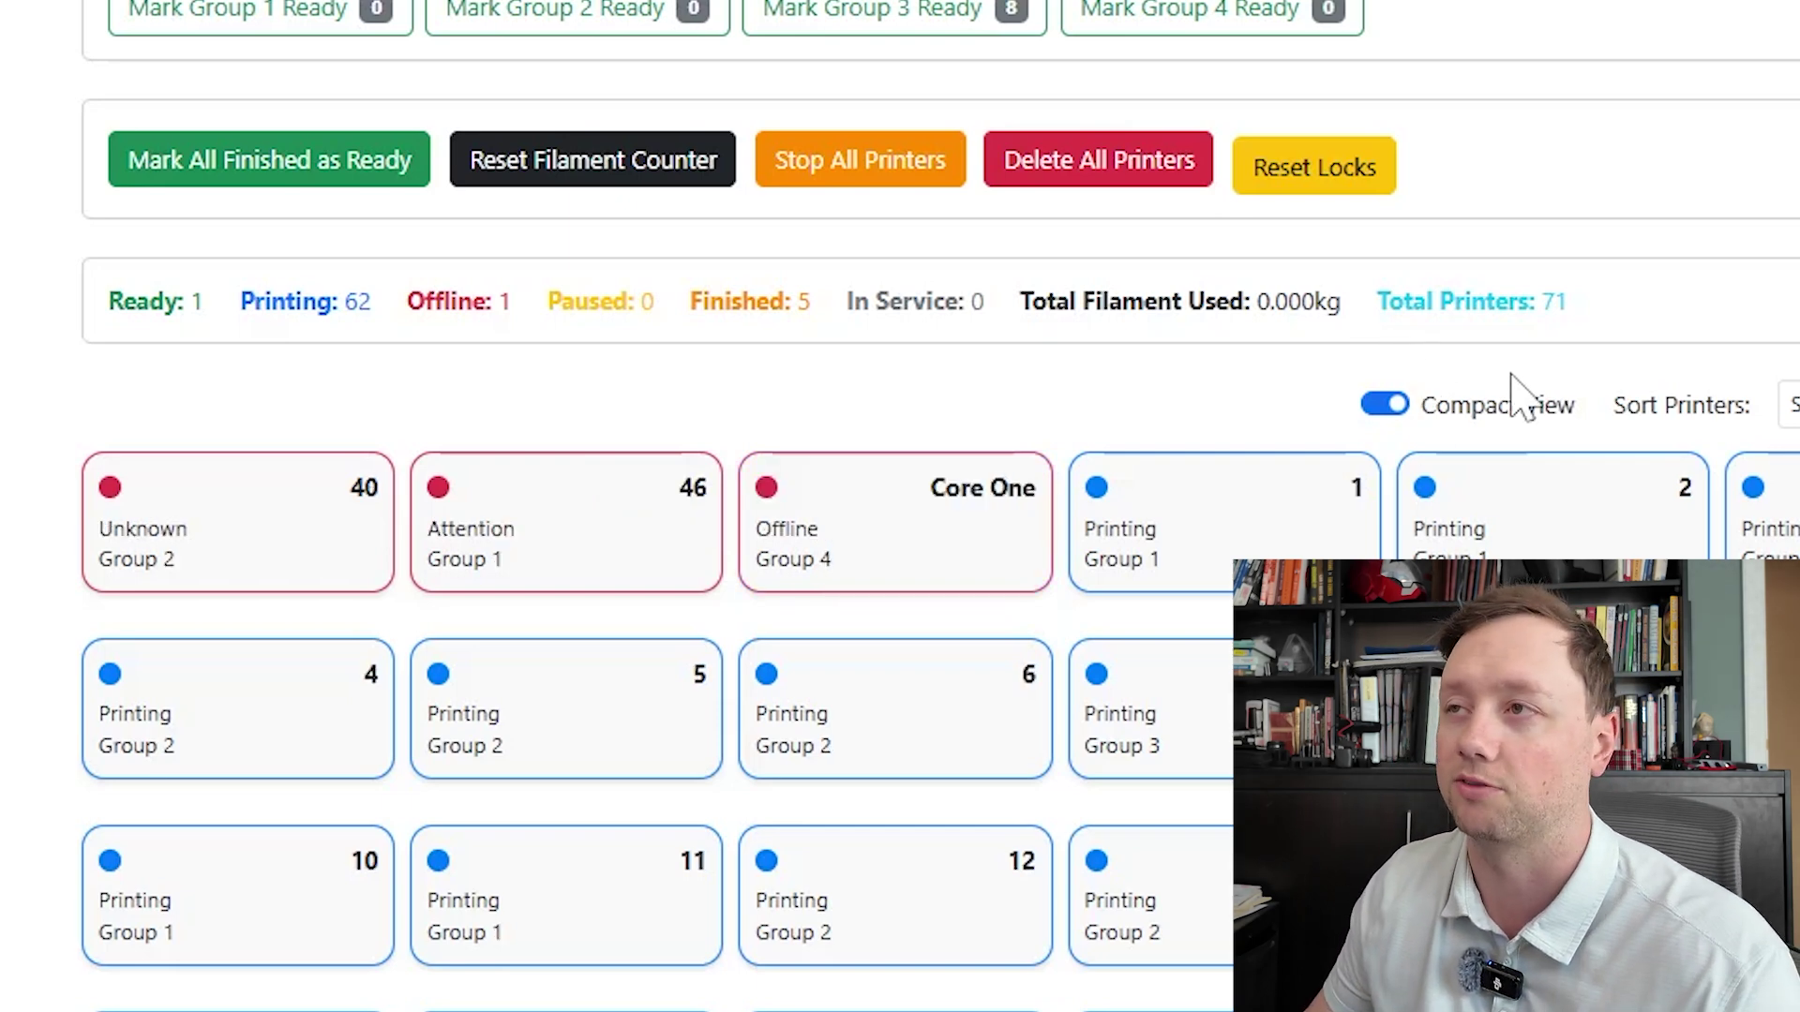
{"action": "left_click_drag", "start_coordinate": [1598, 314], "coordinate": [1551, 301]}
{"action": "triple_click", "coordinate": [1551, 302]}
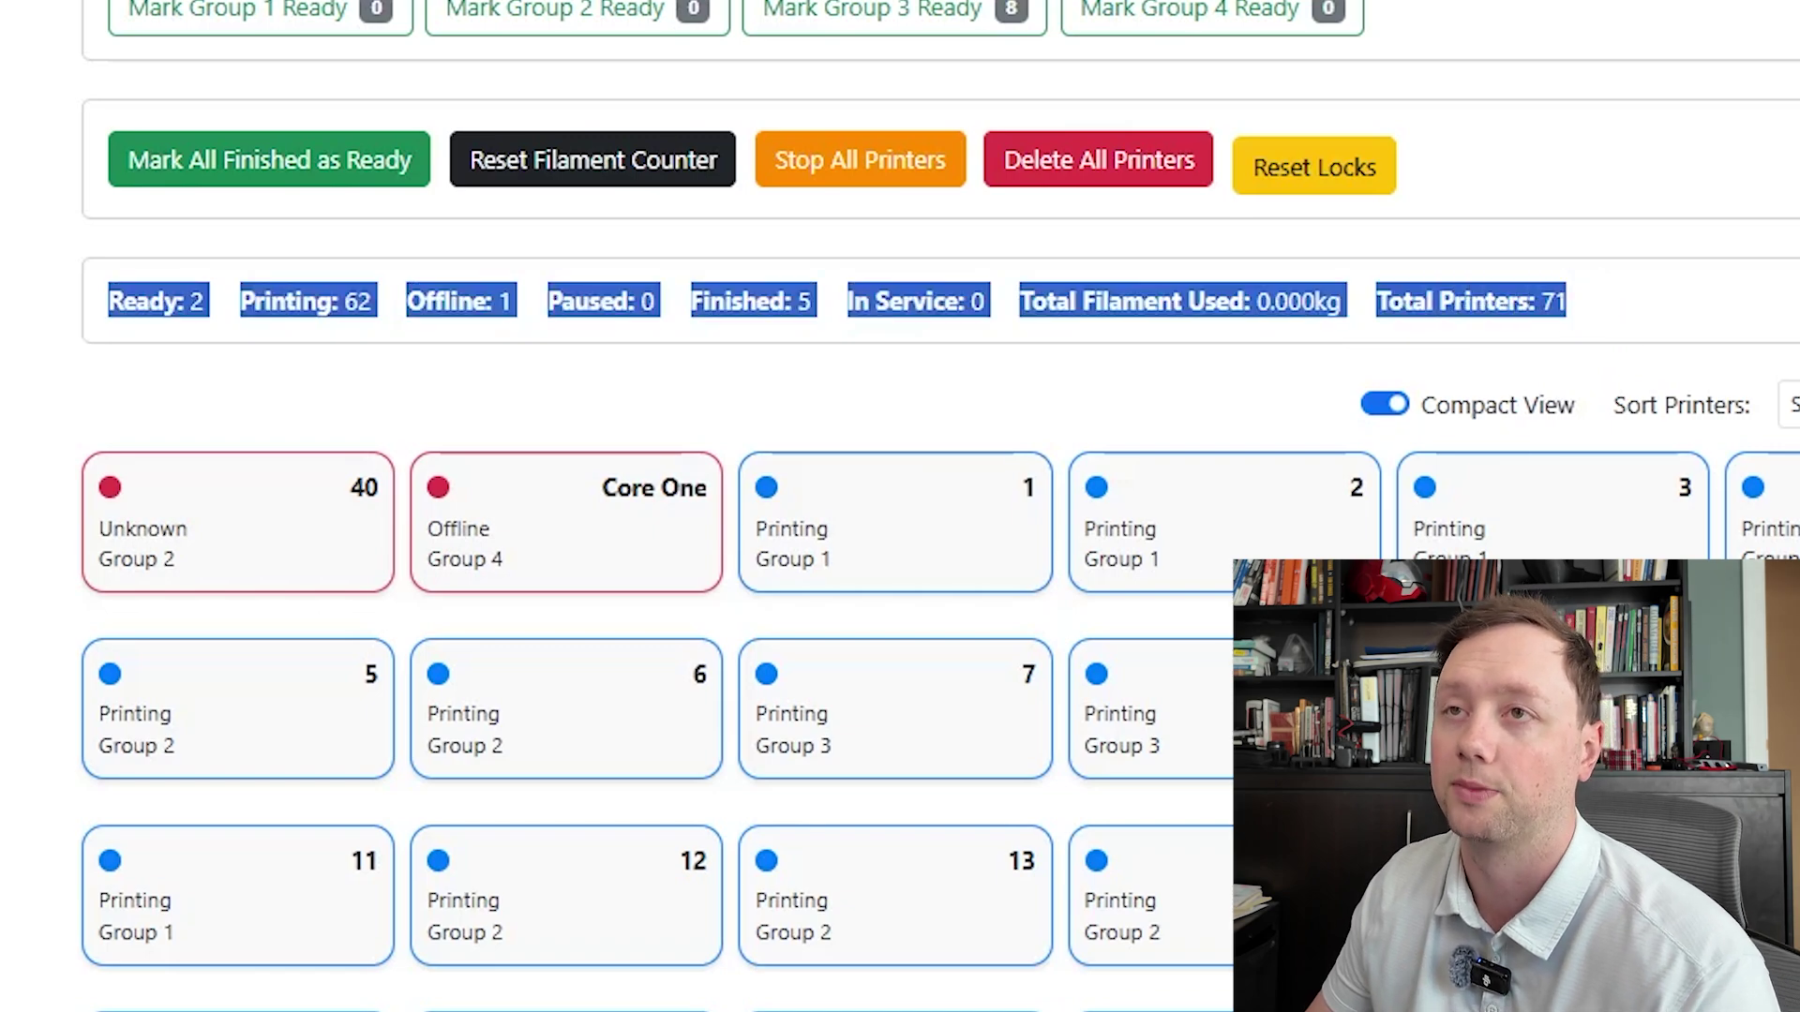
{"action": "scroll", "coordinate": [56, 422], "scroll_direction": "up", "scroll_amount": 8}
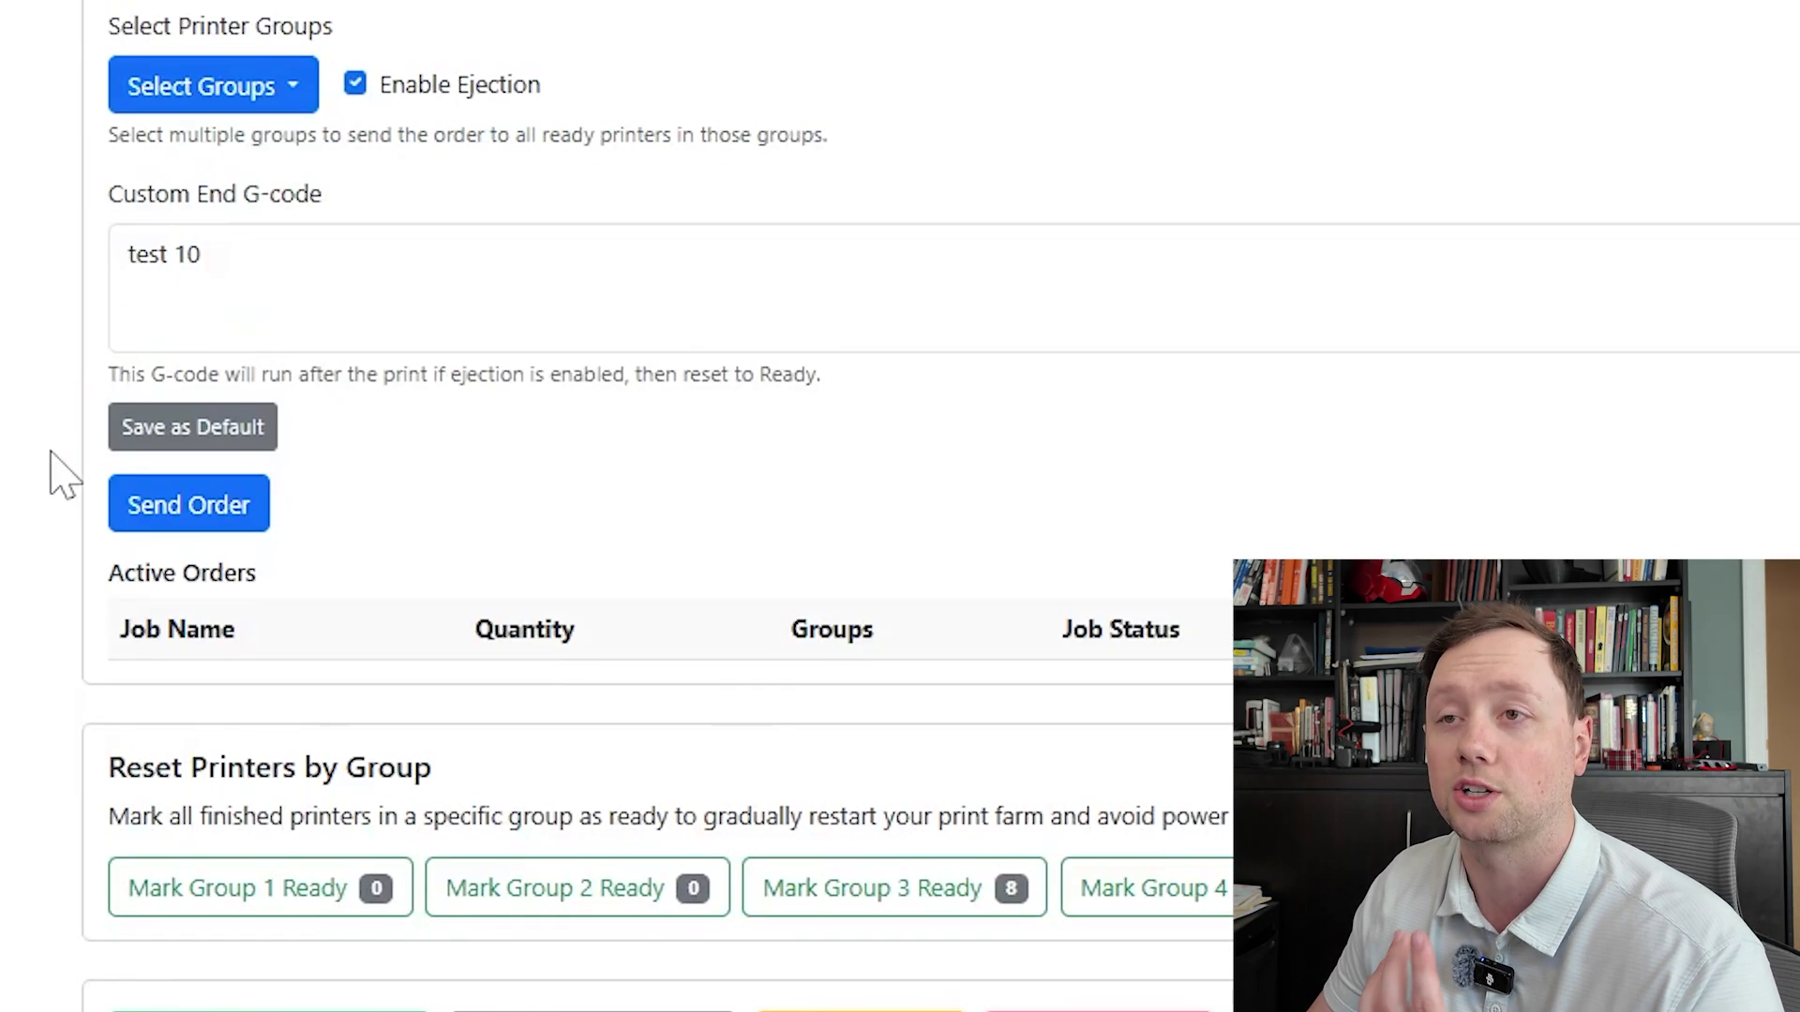
{"action": "scroll", "coordinate": [60, 947], "scroll_direction": "down", "scroll_amount": 8}
{"action": "left_click", "coordinate": [58, 244]}
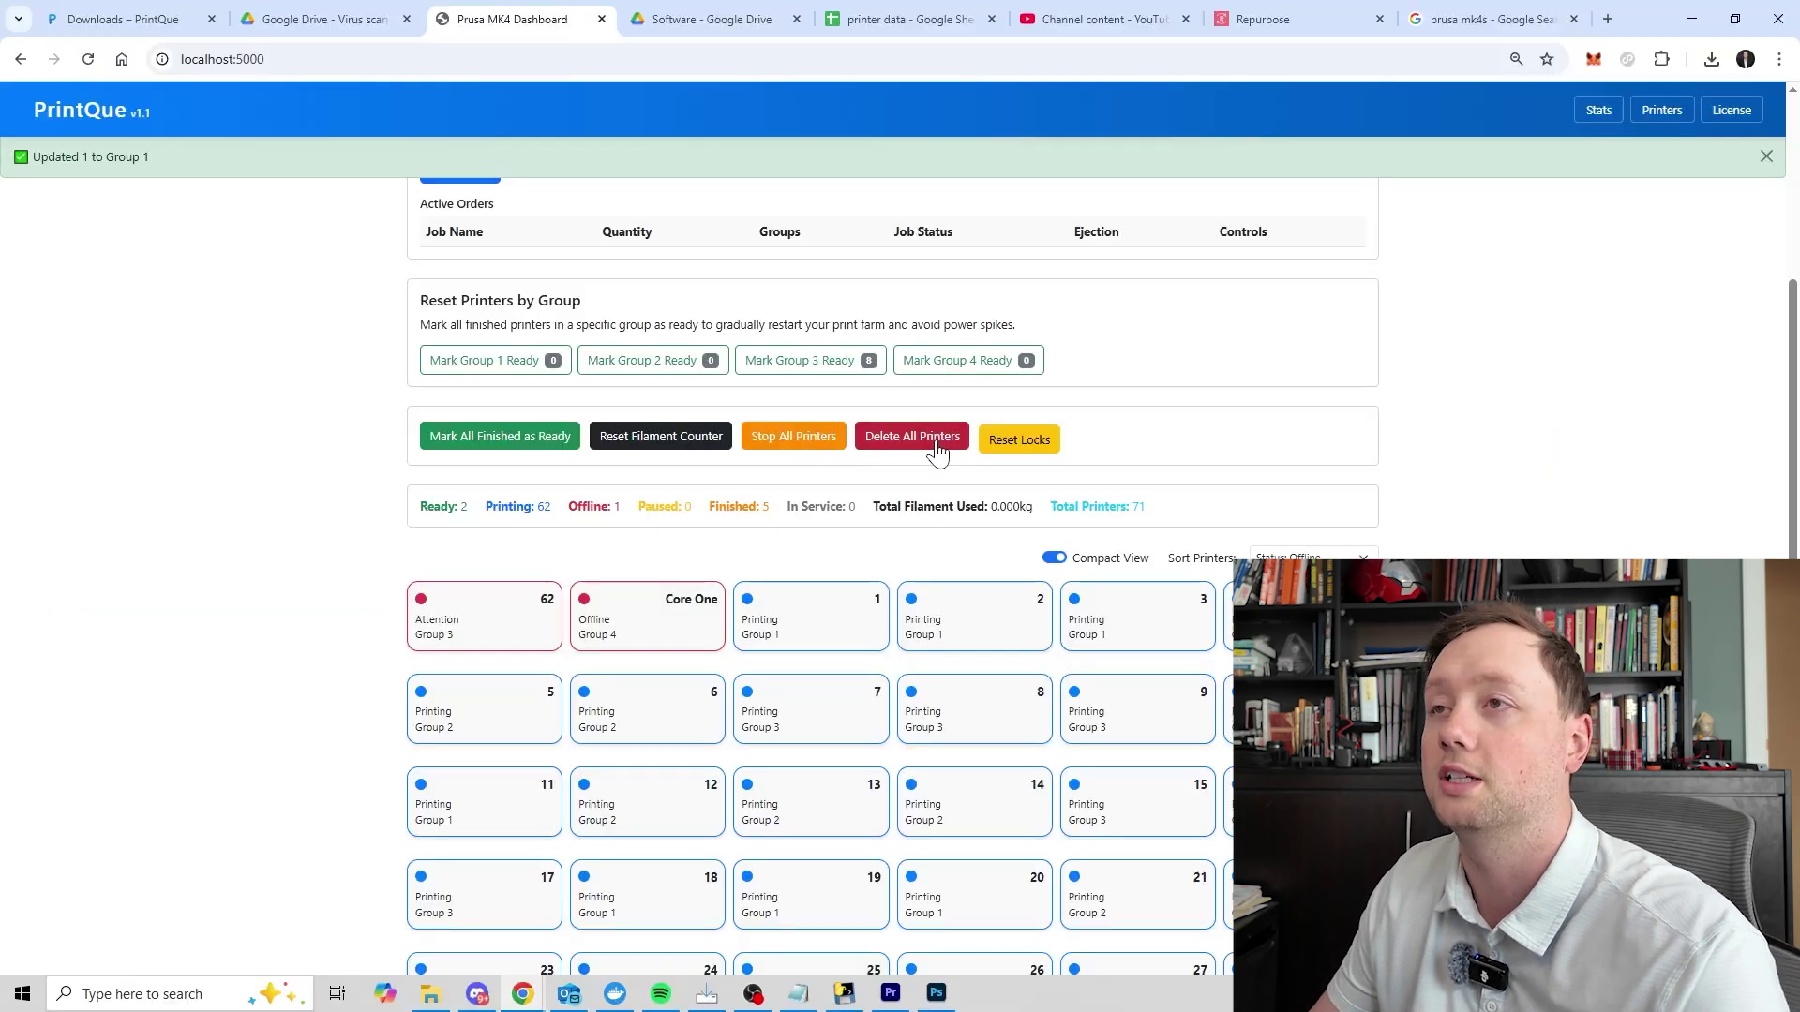
Step: Delete all printers from the farm and reset the locks, confirming both actions
{"action": "left_click", "coordinate": [931, 441]}
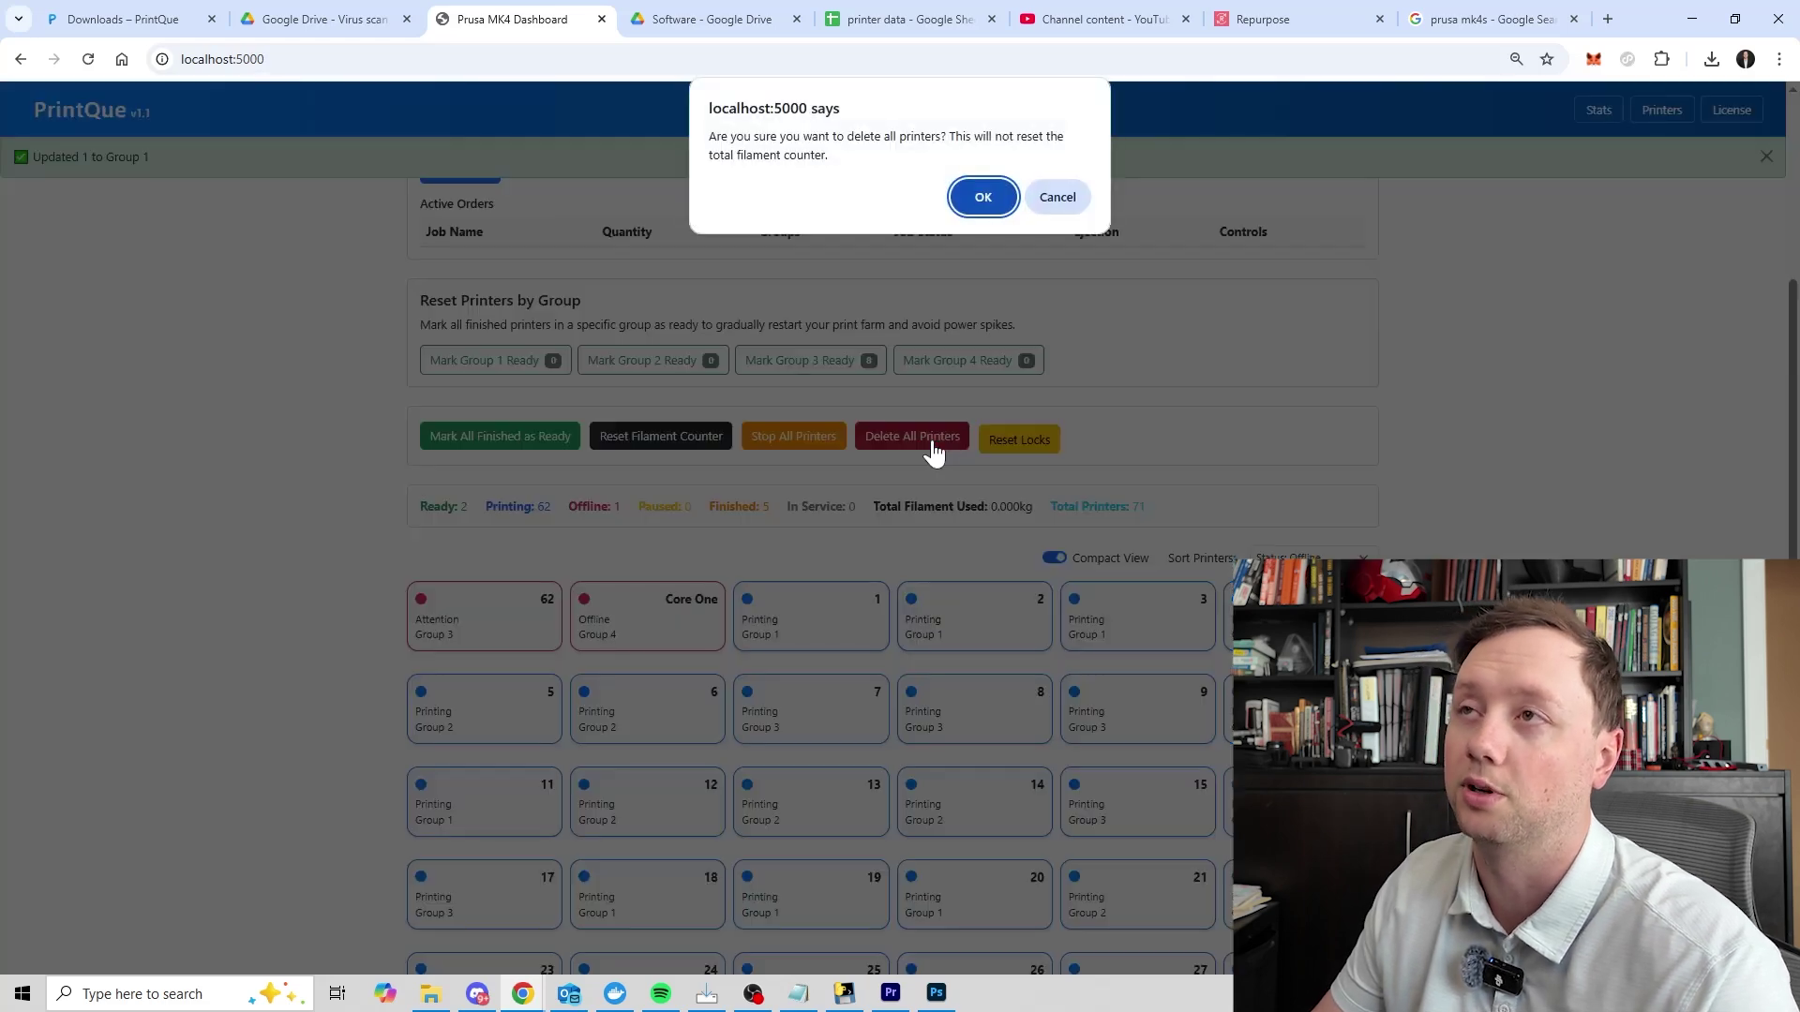
{"action": "left_click", "coordinate": [979, 194]}
{"action": "scroll", "coordinate": [980, 573], "scroll_direction": "down", "scroll_amount": 1}
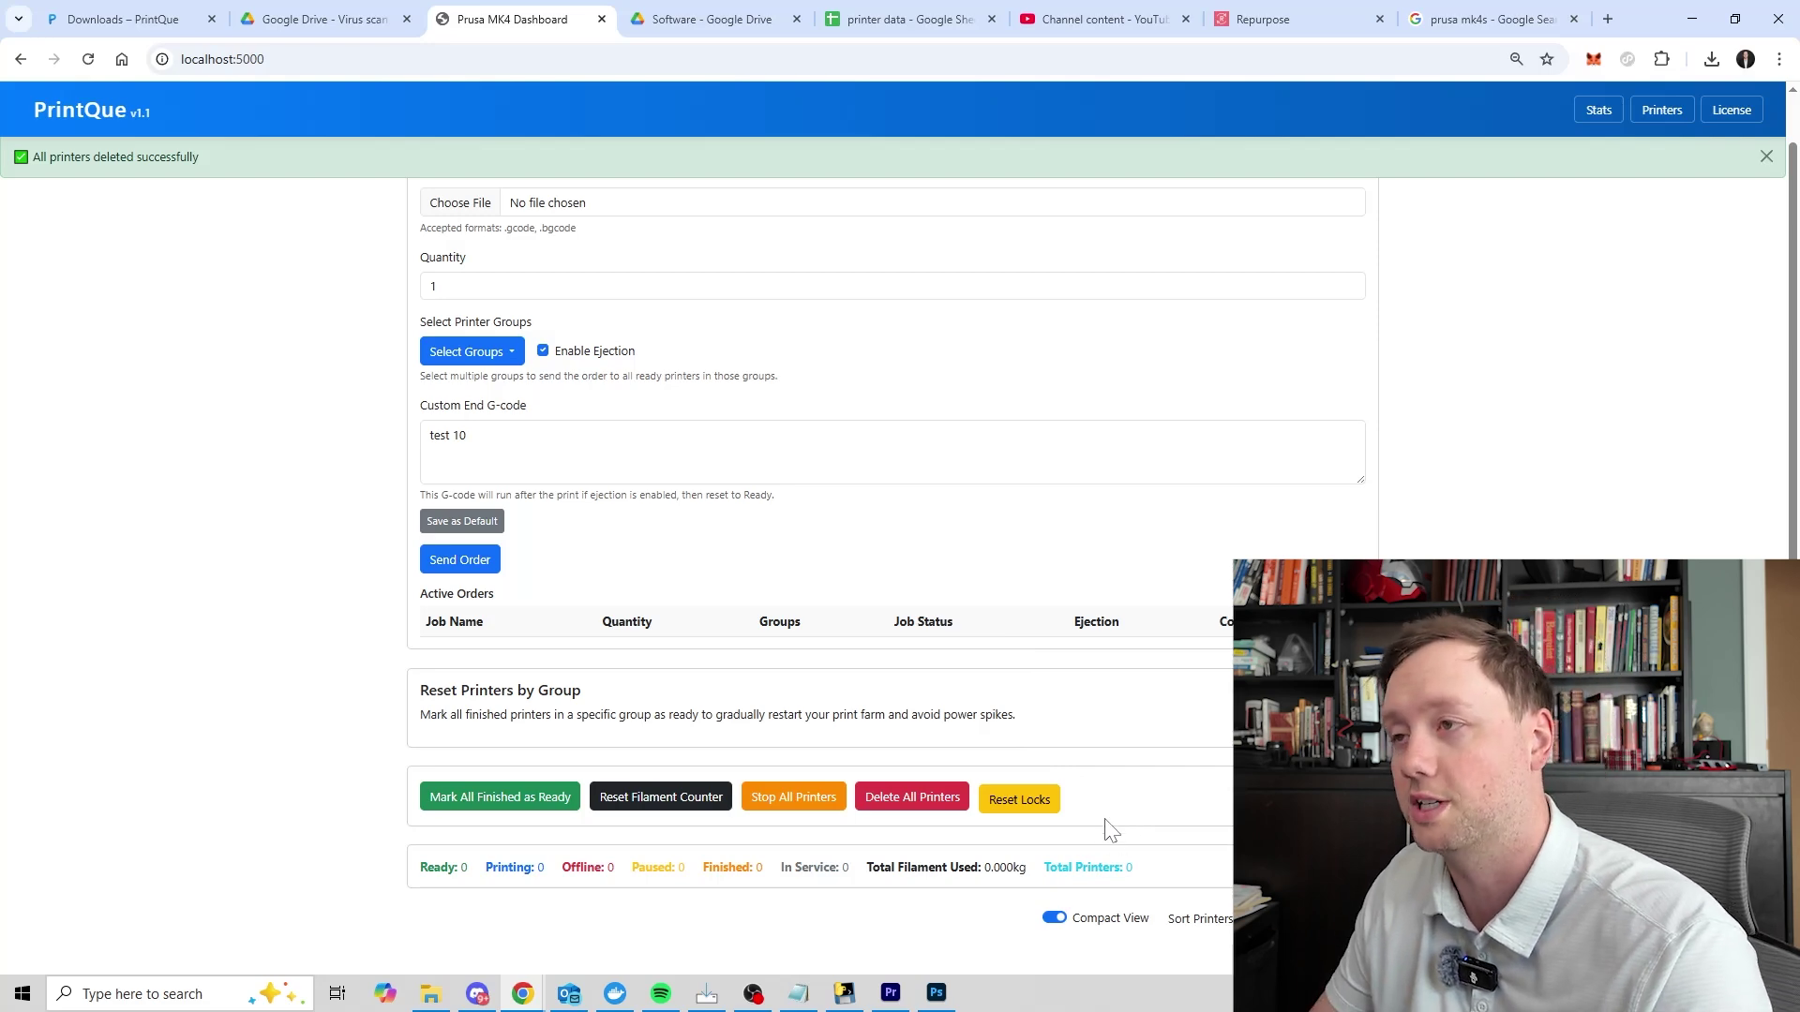
{"action": "left_click", "coordinate": [1031, 799]}
{"action": "left_click", "coordinate": [981, 199]}
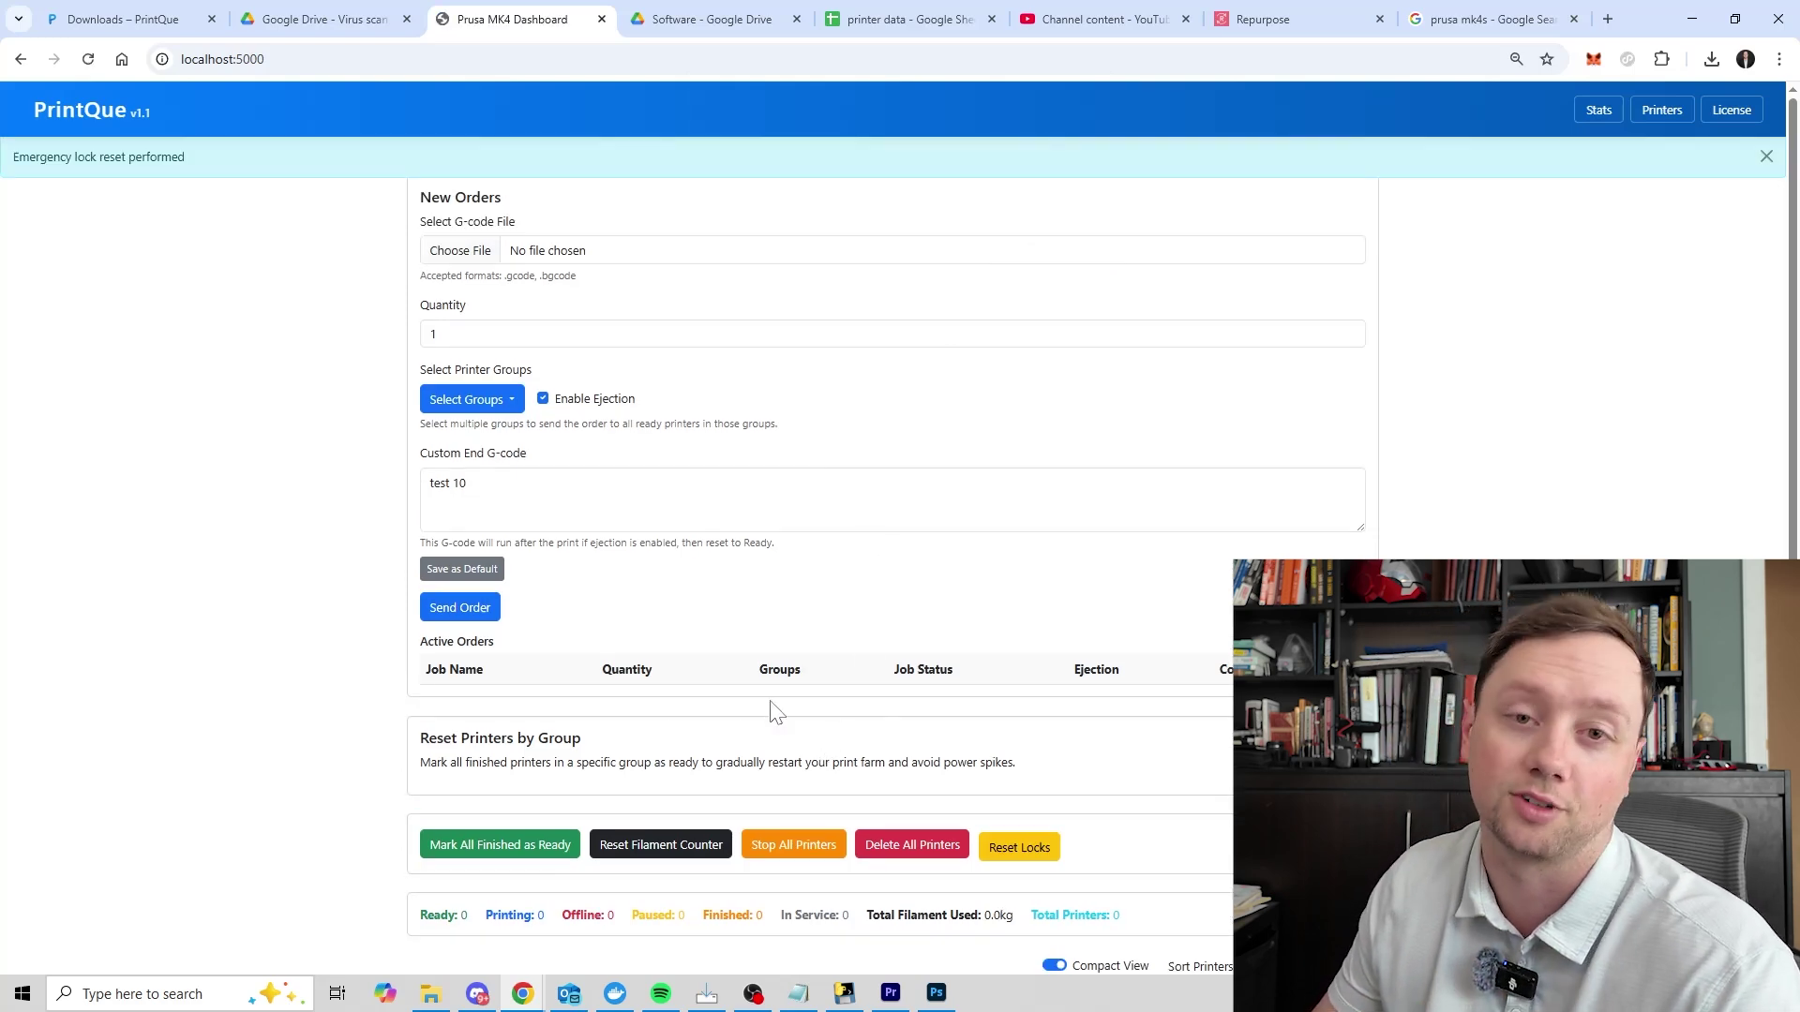
{"action": "scroll", "coordinate": [750, 750], "scroll_direction": "down", "scroll_amount": 1}
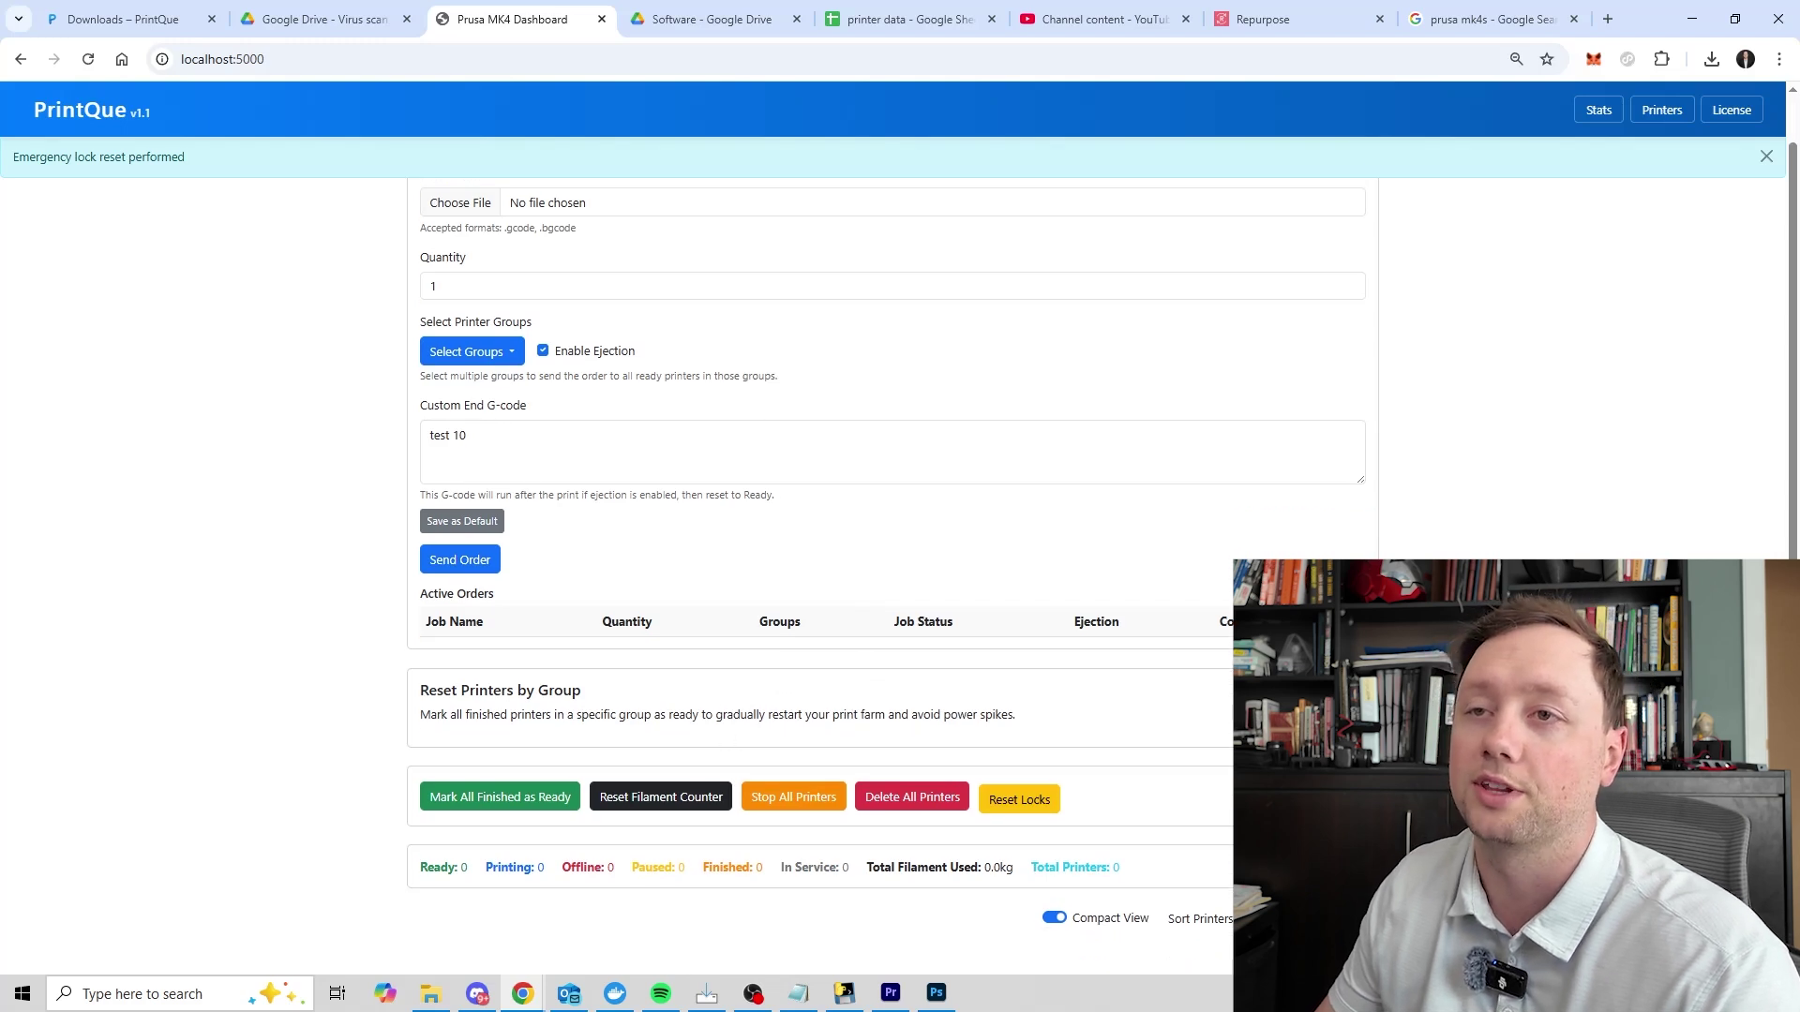
{"action": "left_click_drag", "start_coordinate": [419, 690], "coordinate": [600, 701]}
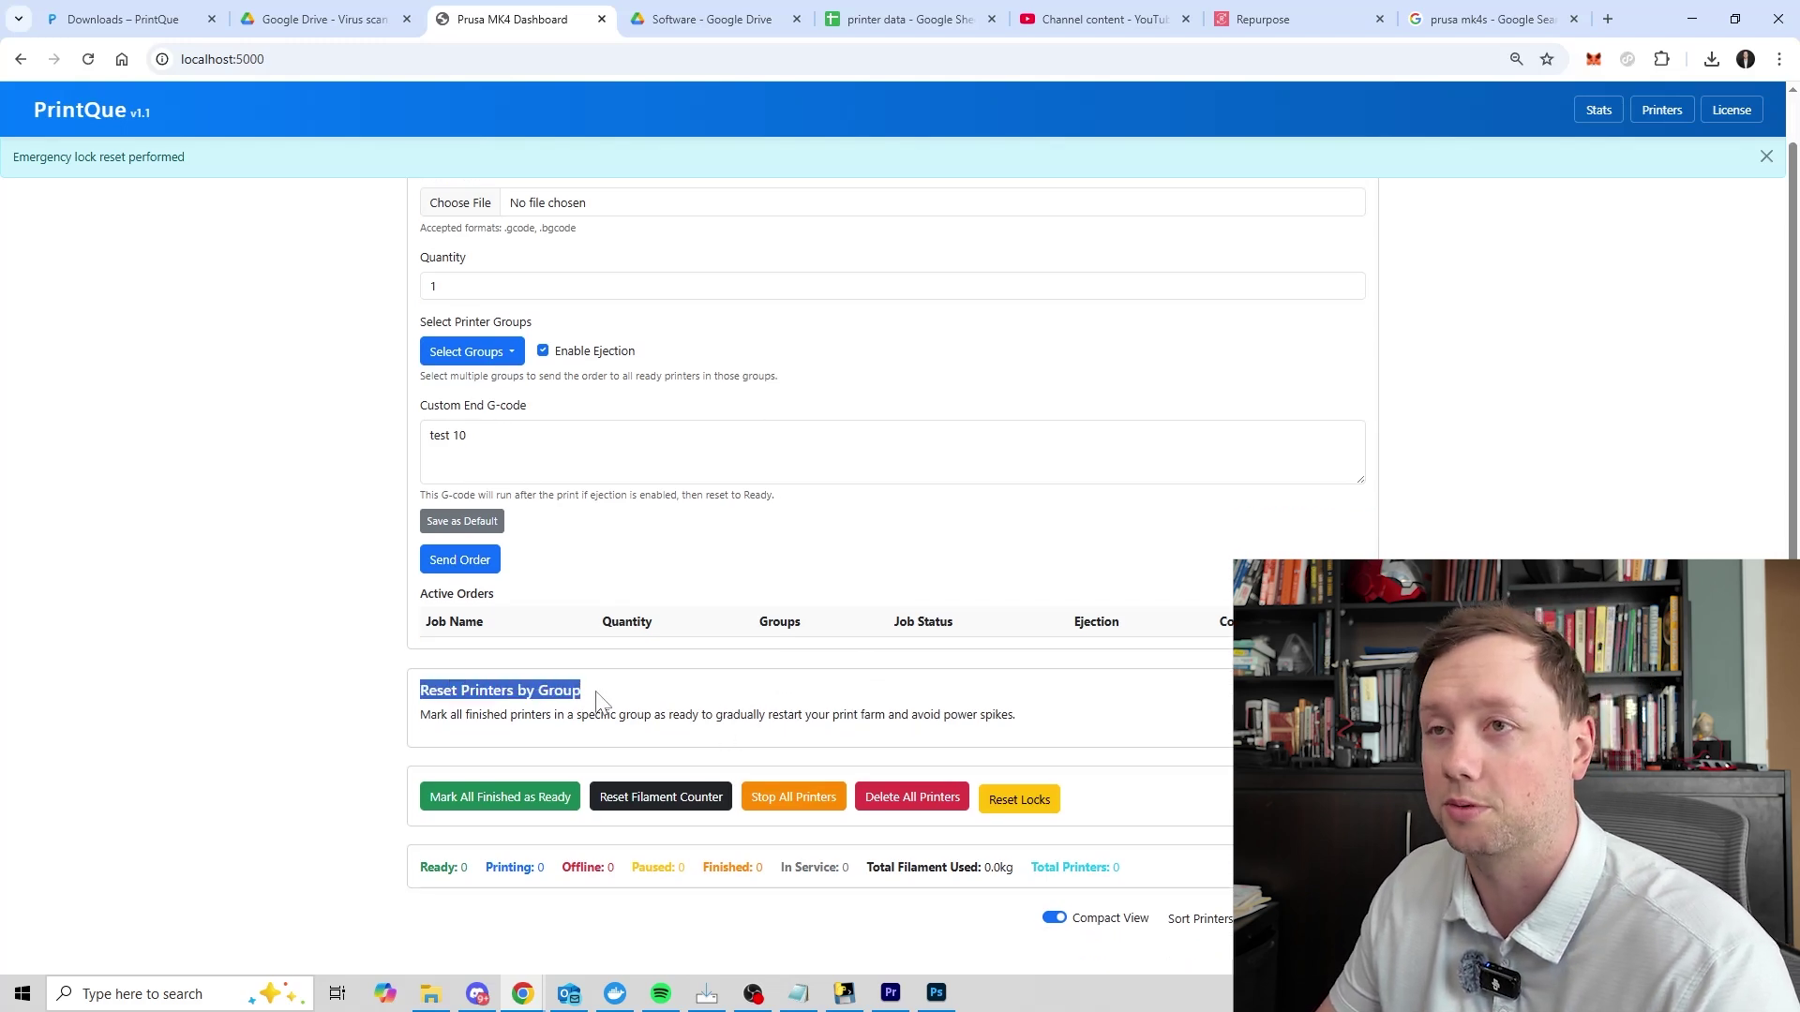
{"action": "left_click_drag", "start_coordinate": [419, 703], "coordinate": [612, 699]}
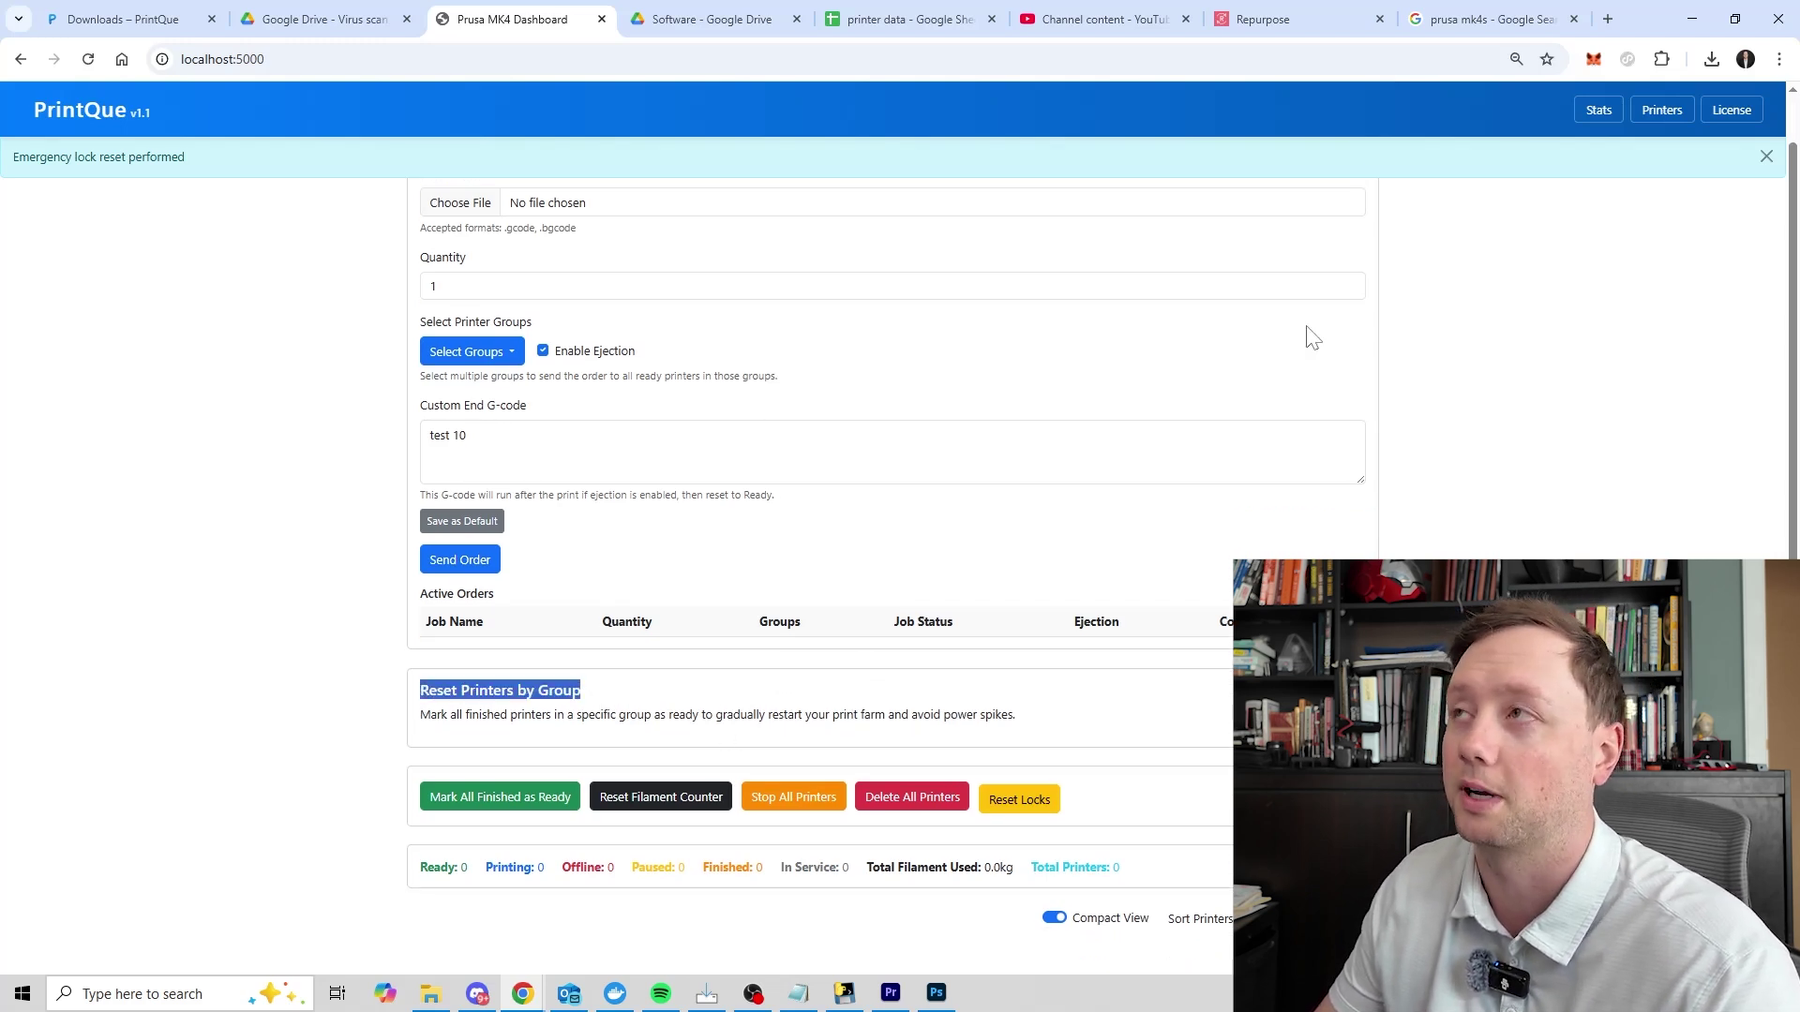
Step: Bulk-add the printers from the list file April PD.csv in Downloads
{"action": "left_click", "coordinate": [1659, 110]}
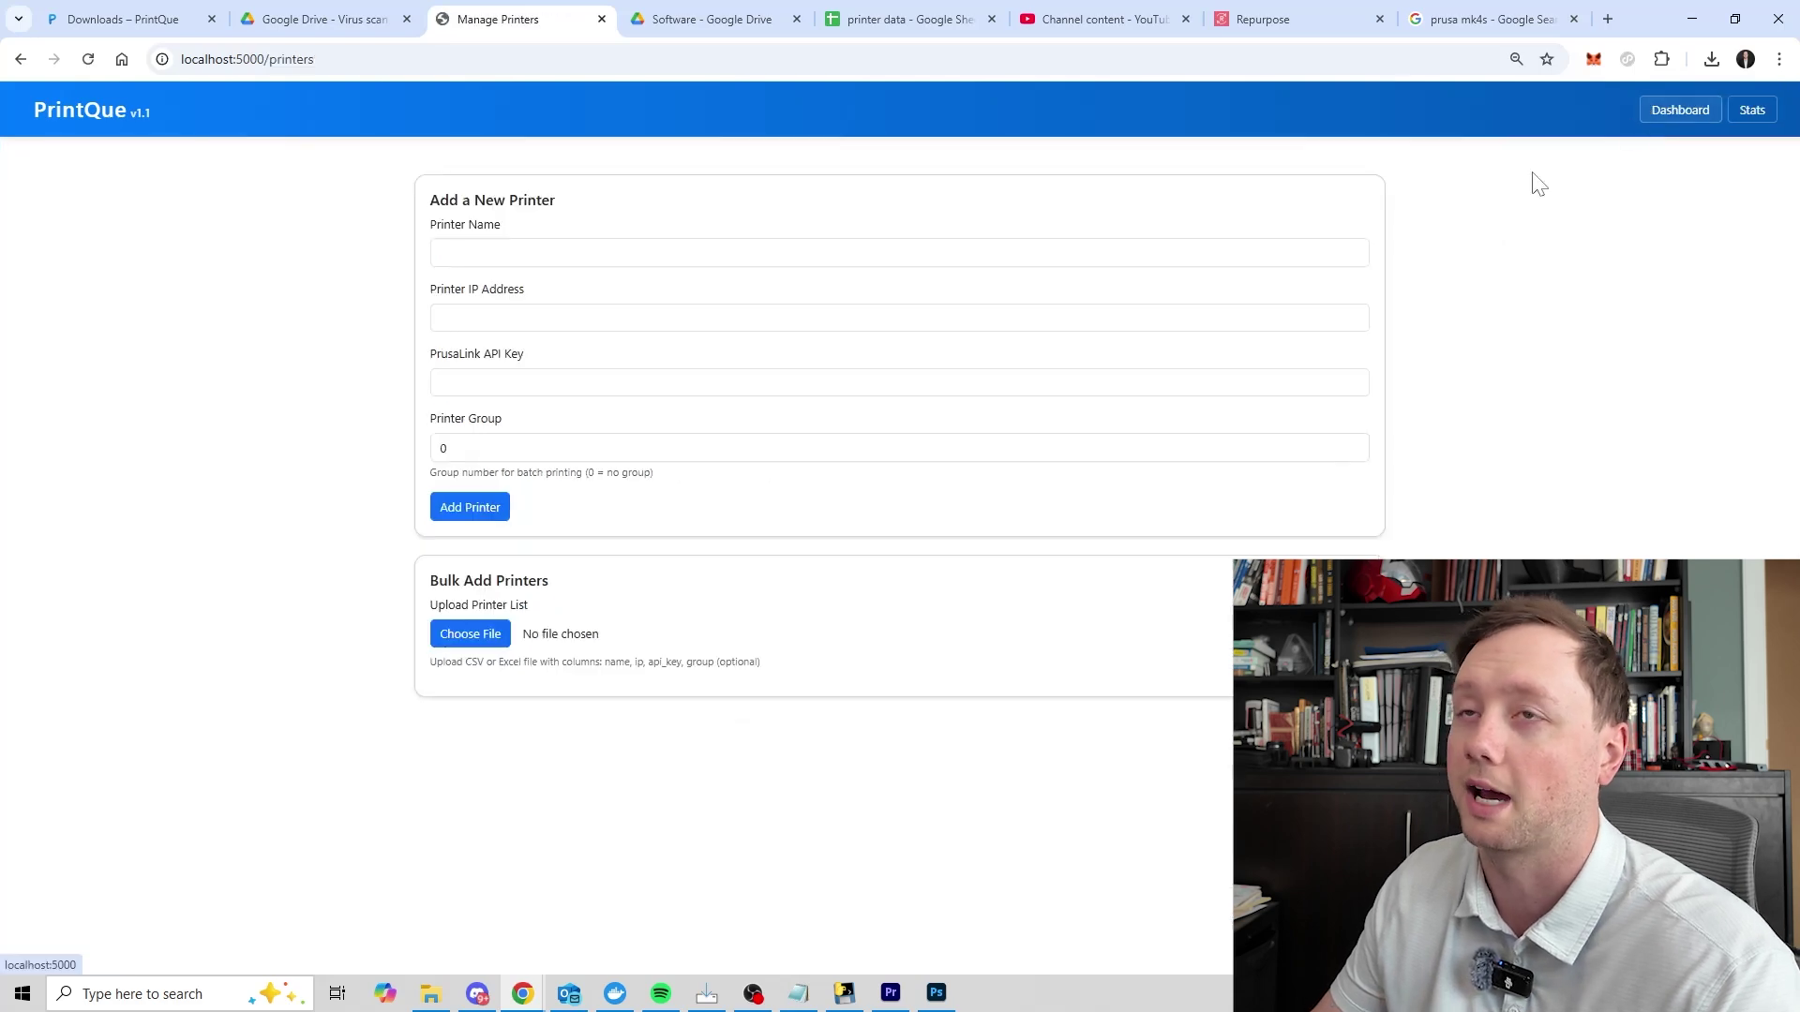
{"action": "left_click", "coordinate": [471, 637]}
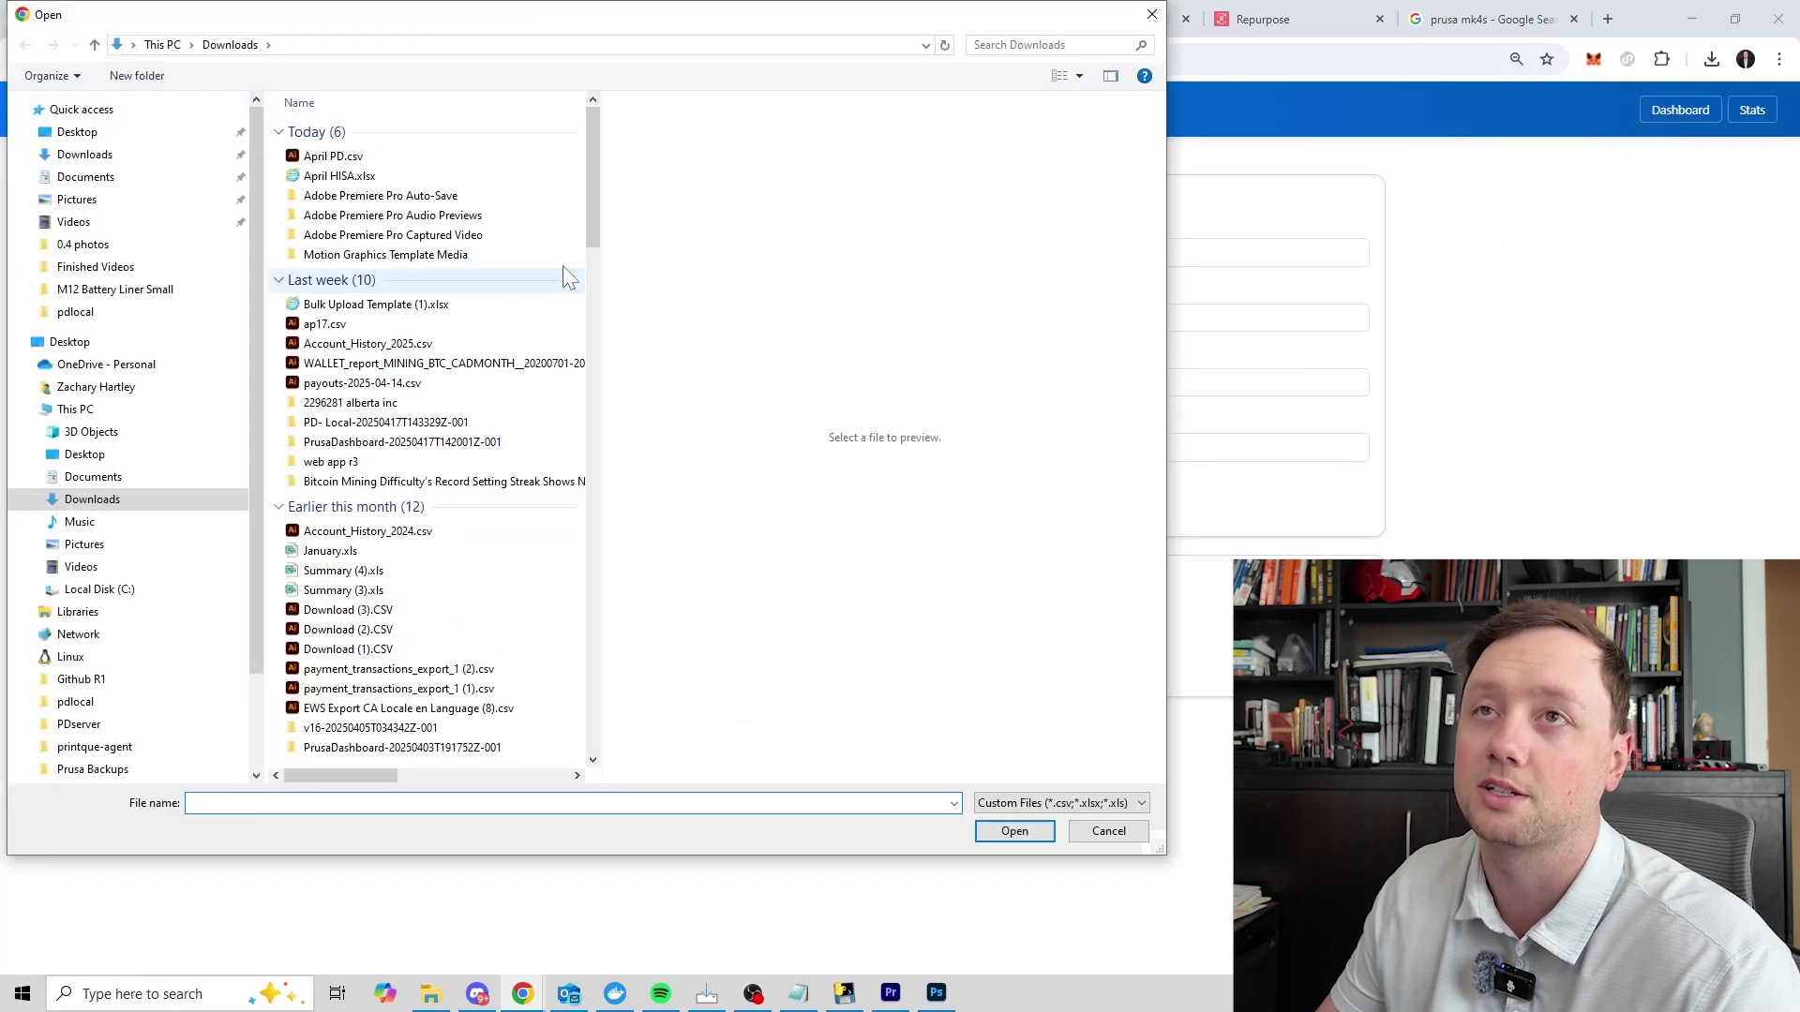
{"action": "left_click", "coordinate": [349, 157]}
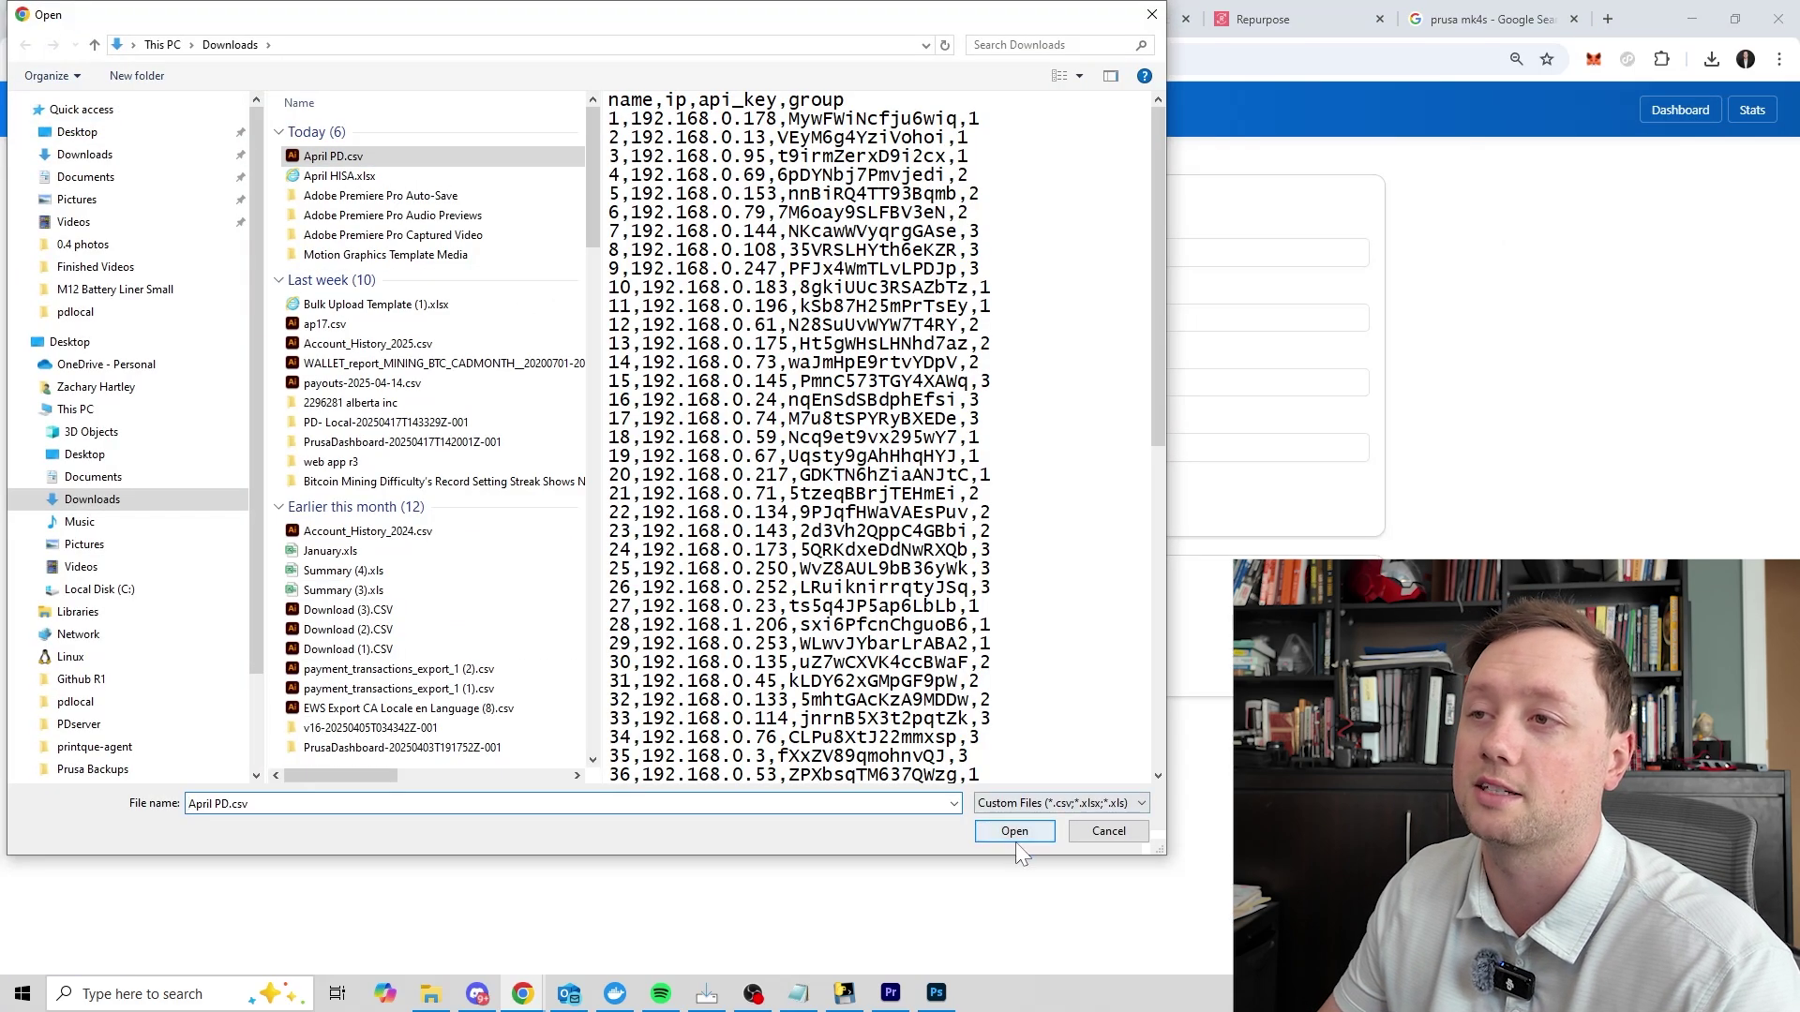
{"action": "left_click", "coordinate": [980, 831]}
{"action": "scroll", "coordinate": [604, 713], "scroll_direction": "down", "scroll_amount": 15}
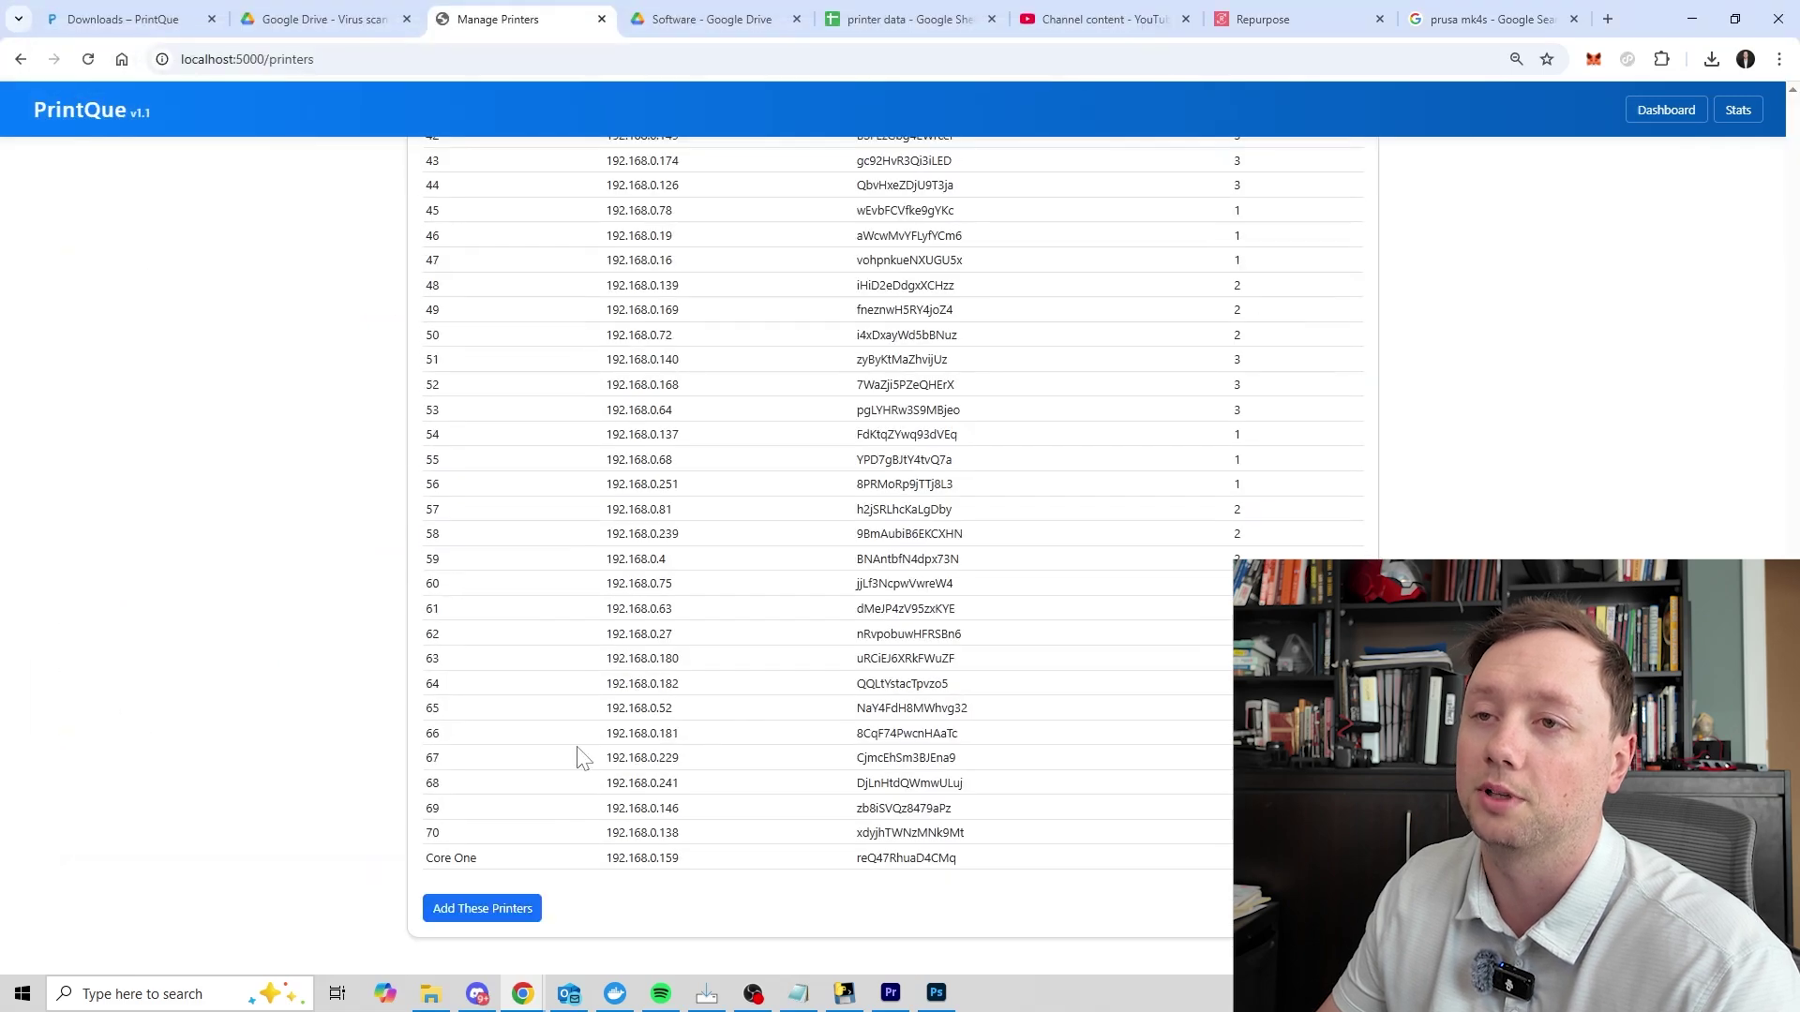
{"action": "left_click", "coordinate": [516, 910]}
Step: Return to the dashboard and look over the re-added printers and the Reset Printers by Group section
{"action": "left_click", "coordinate": [1666, 111]}
{"action": "scroll", "coordinate": [843, 524], "scroll_direction": "down", "scroll_amount": 15}
{"action": "scroll", "coordinate": [796, 574], "scroll_direction": "up", "scroll_amount": 13}
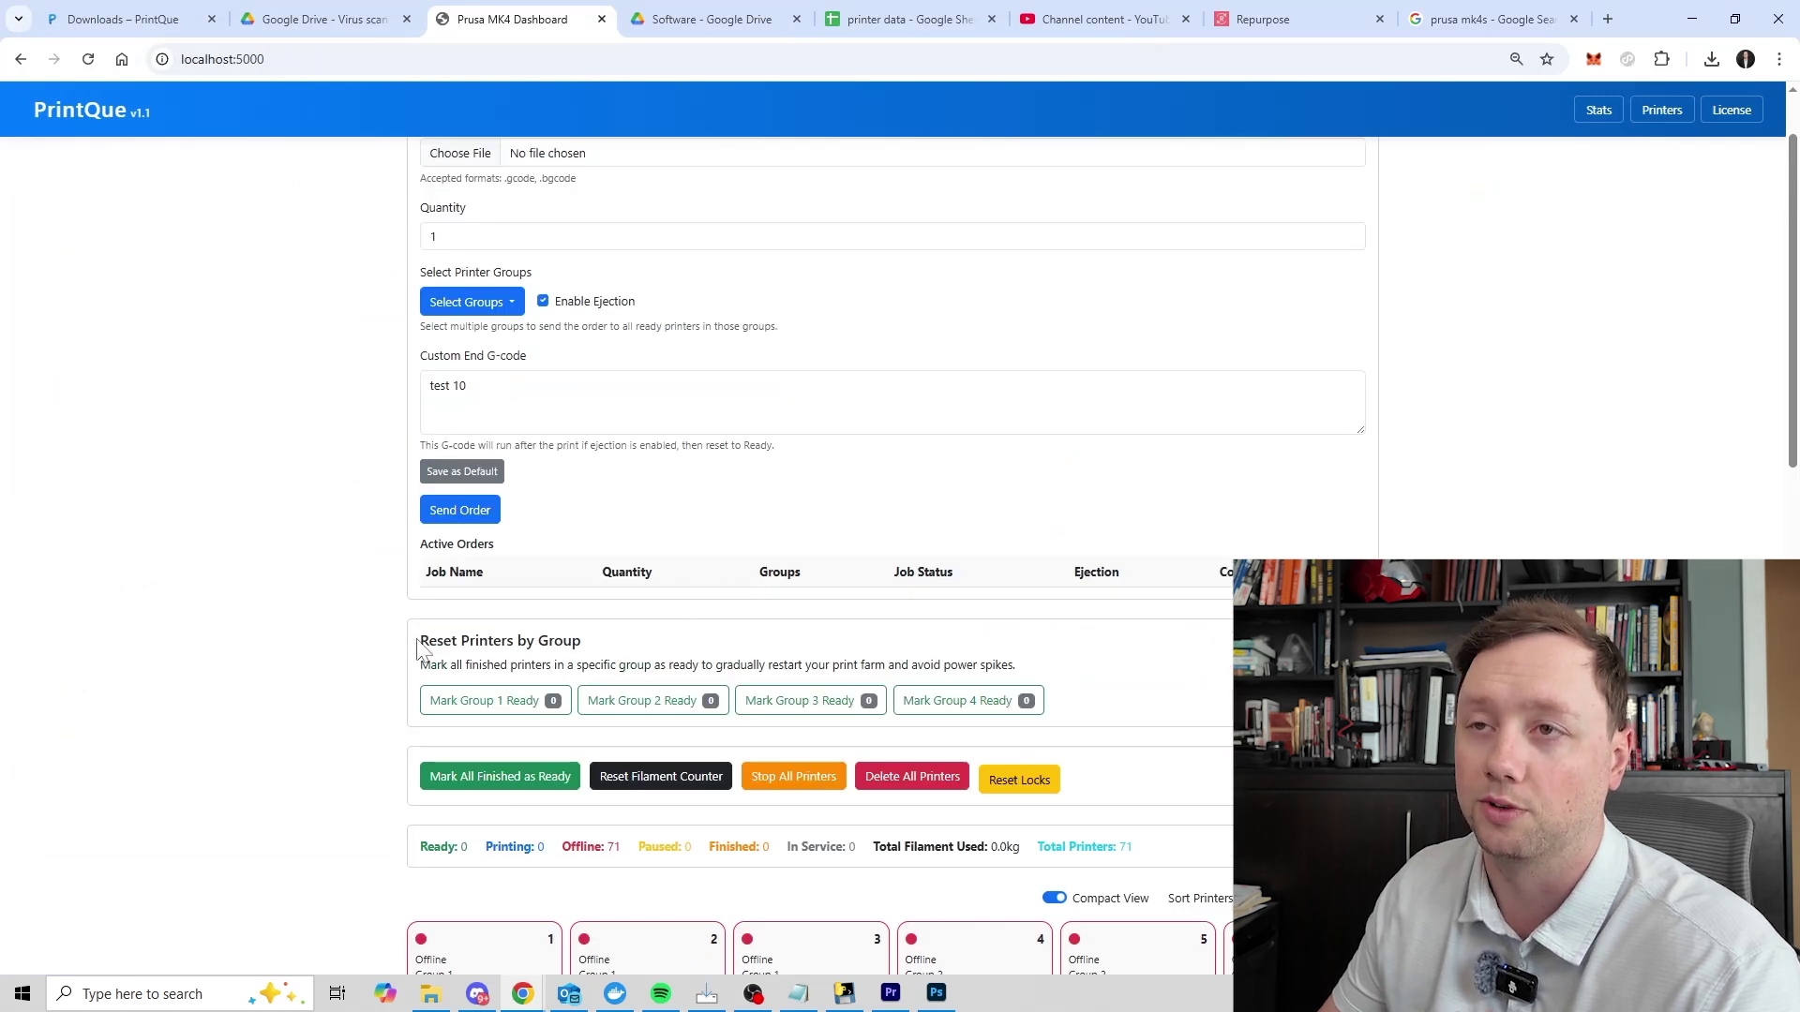
{"action": "left_click_drag", "start_coordinate": [418, 641], "coordinate": [645, 649]}
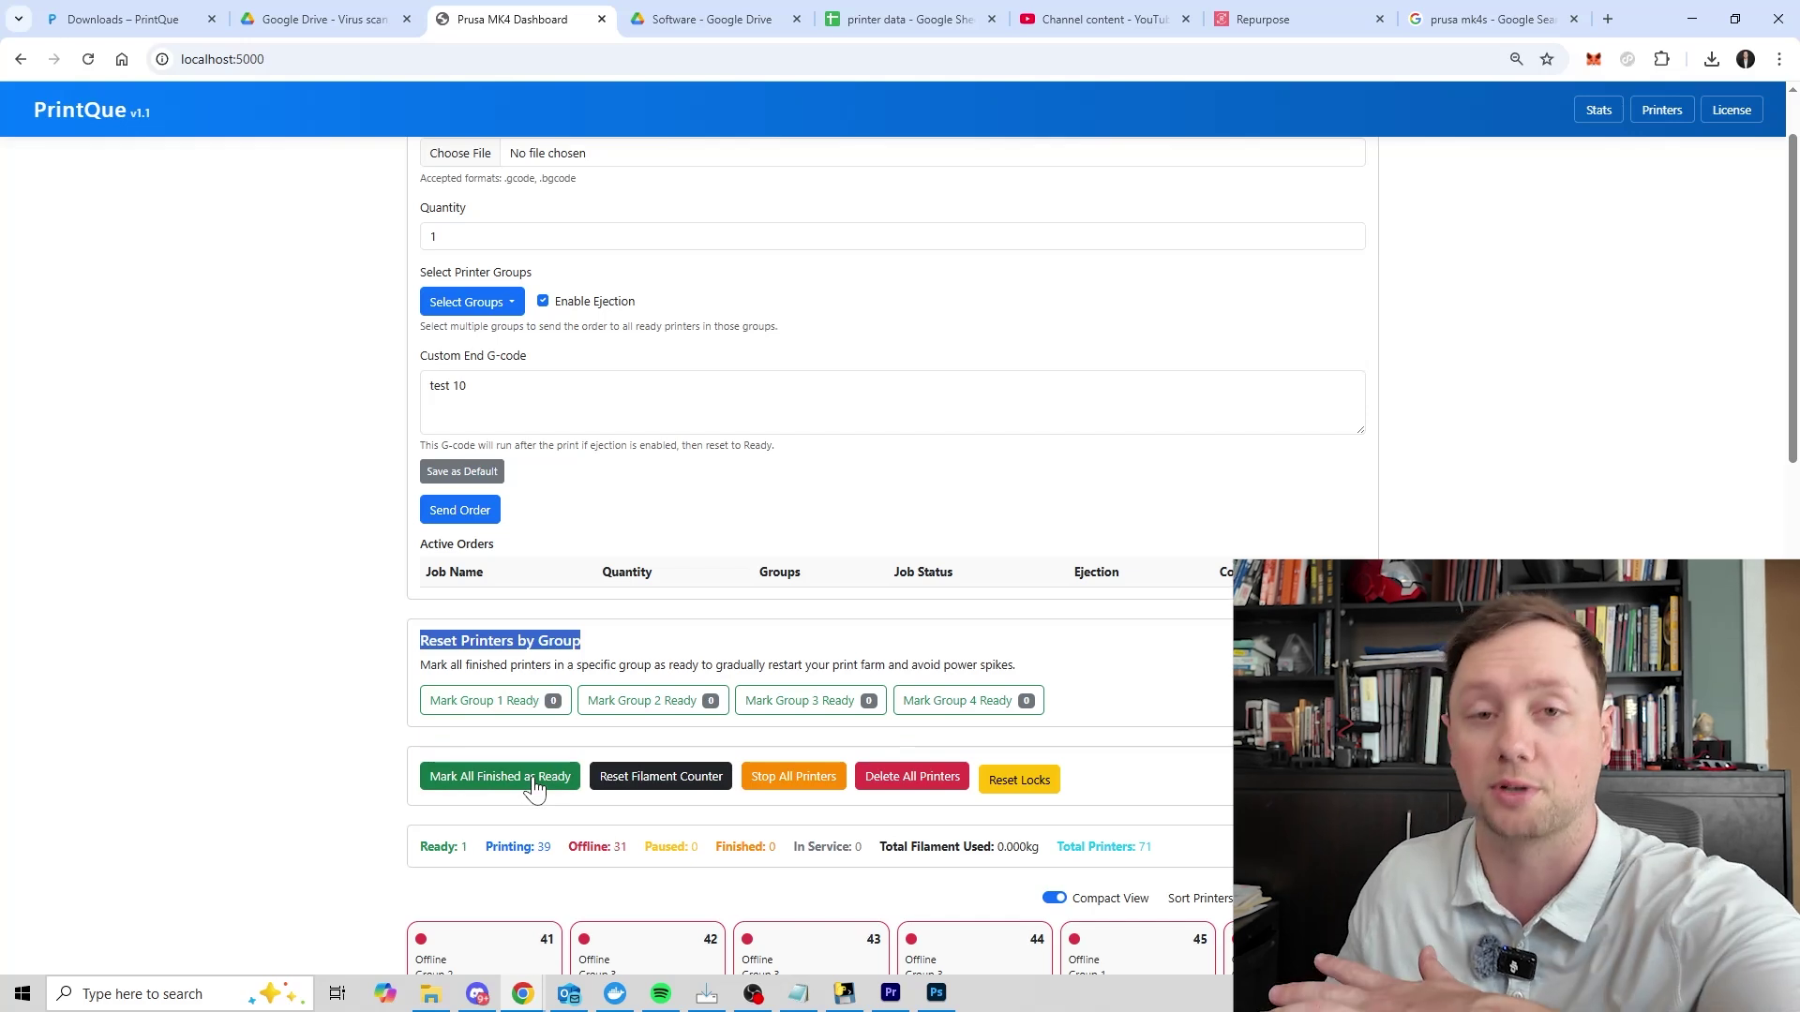
{"action": "left_click", "coordinate": [605, 649]}
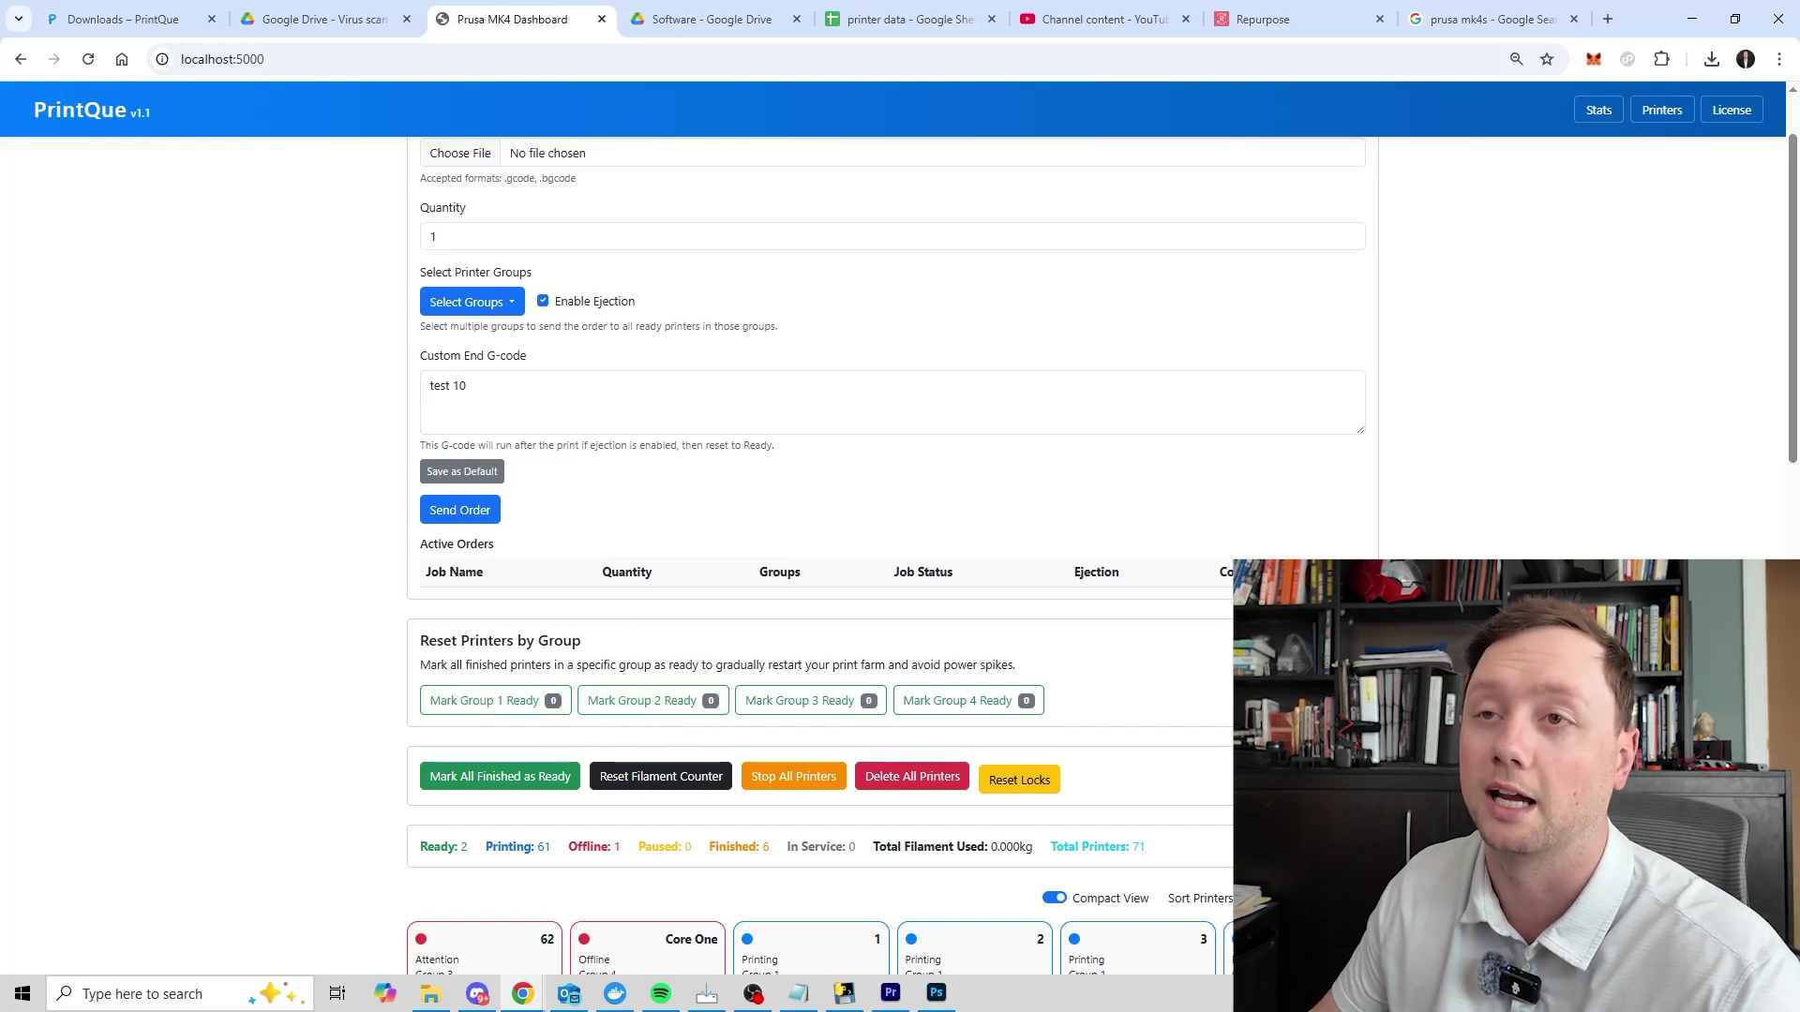
{"action": "left_click_drag", "start_coordinate": [419, 638], "coordinate": [613, 645]}
Step: Load test 3.gcode as the G-code file for a new order and set its quantity to 1555
{"action": "scroll", "coordinate": [626, 653], "scroll_direction": "up", "scroll_amount": 1}
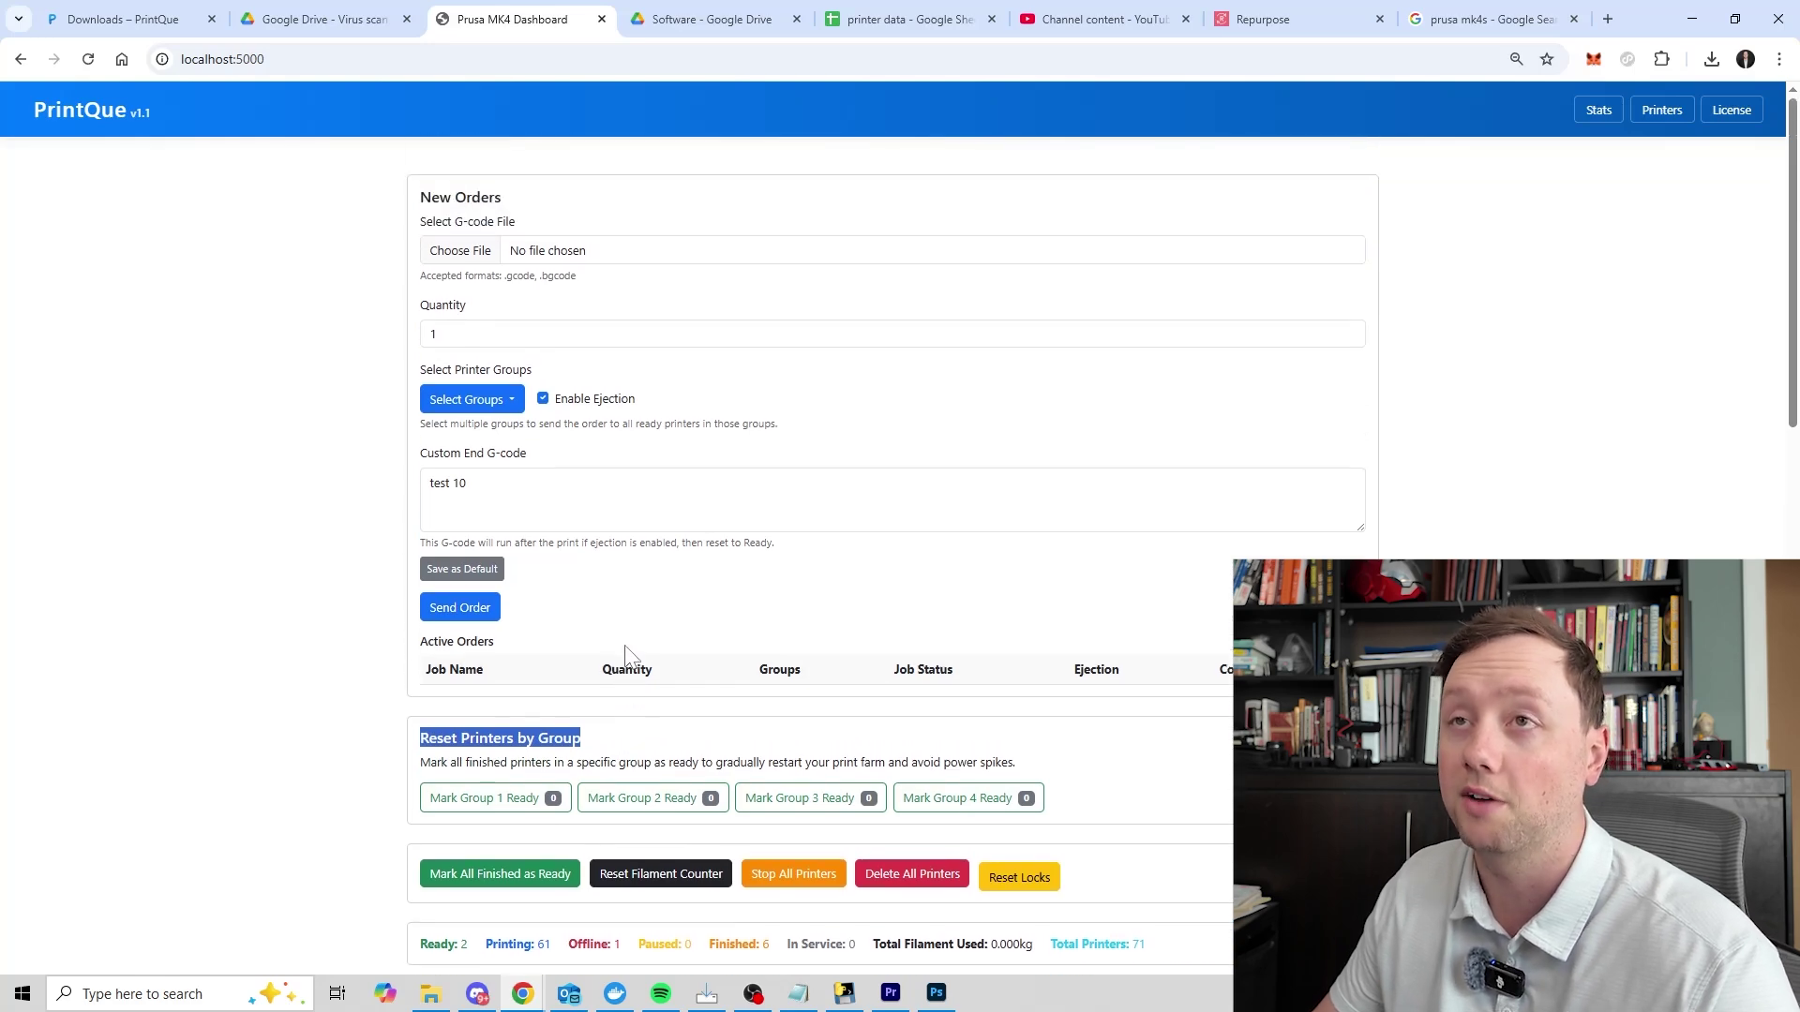
{"action": "left_click_drag", "start_coordinate": [565, 202], "coordinate": [362, 209]}
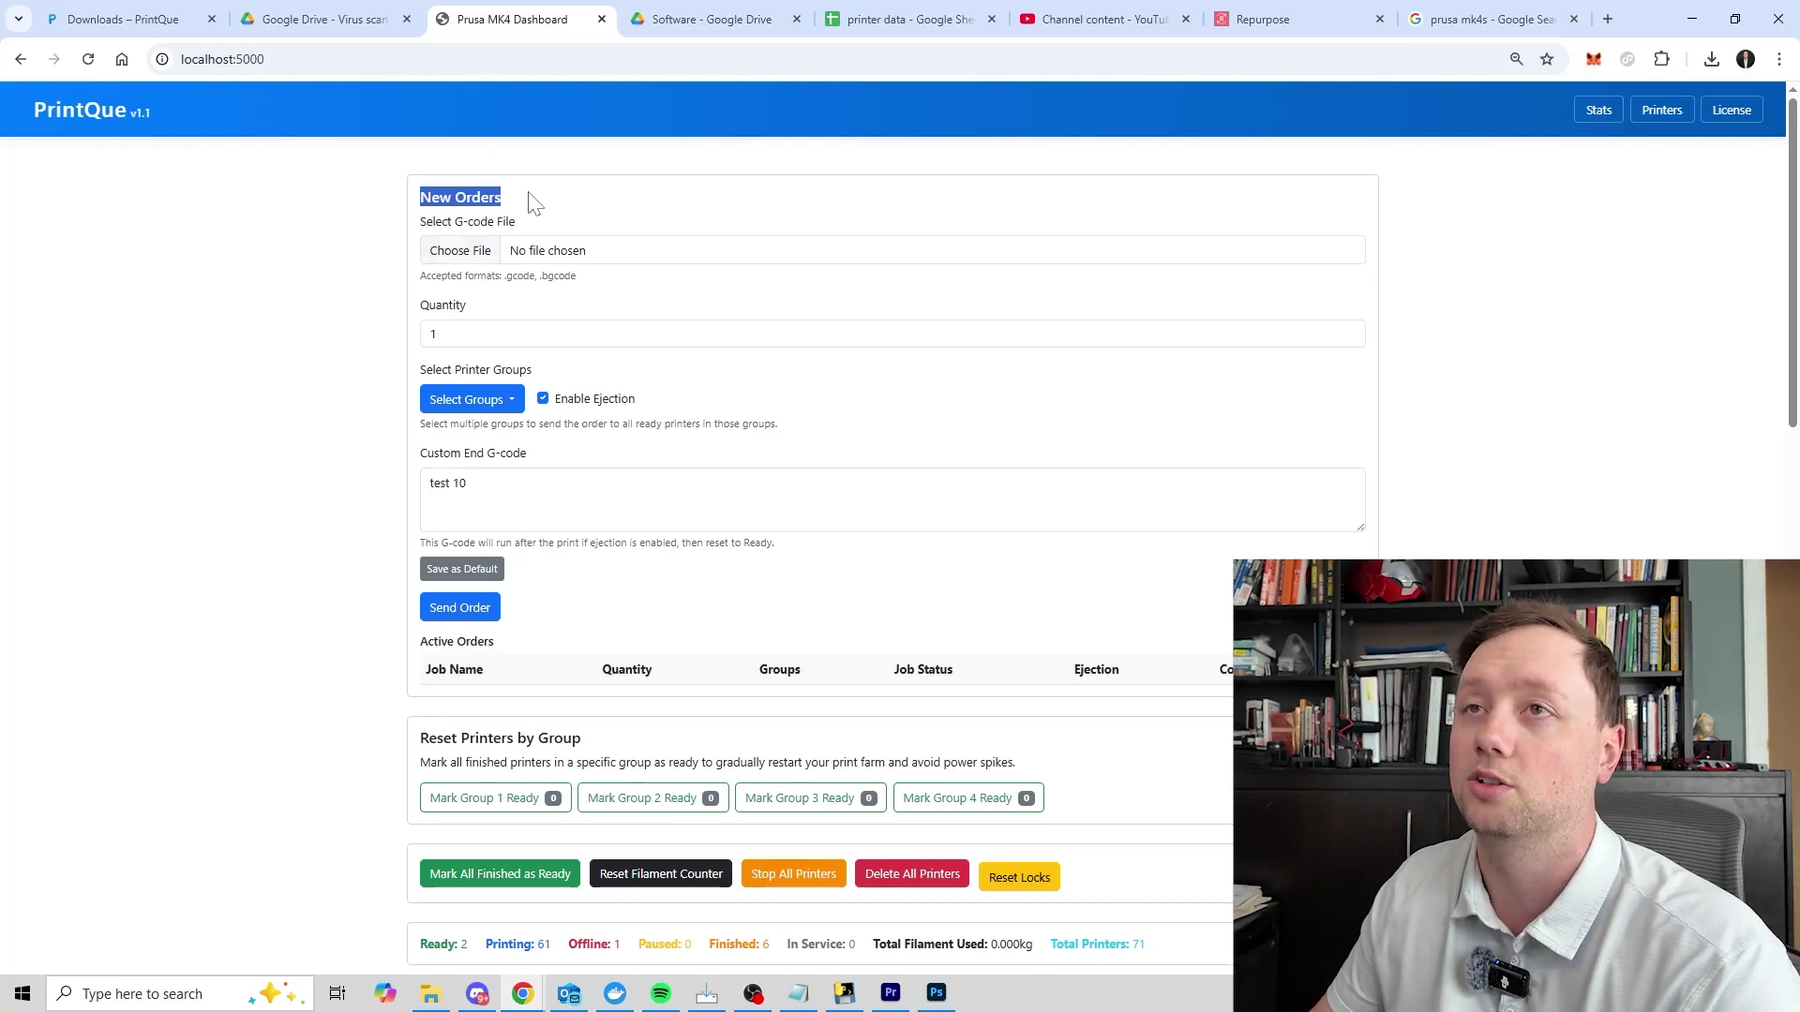
{"action": "left_click_drag", "start_coordinate": [456, 222], "coordinate": [517, 223]}
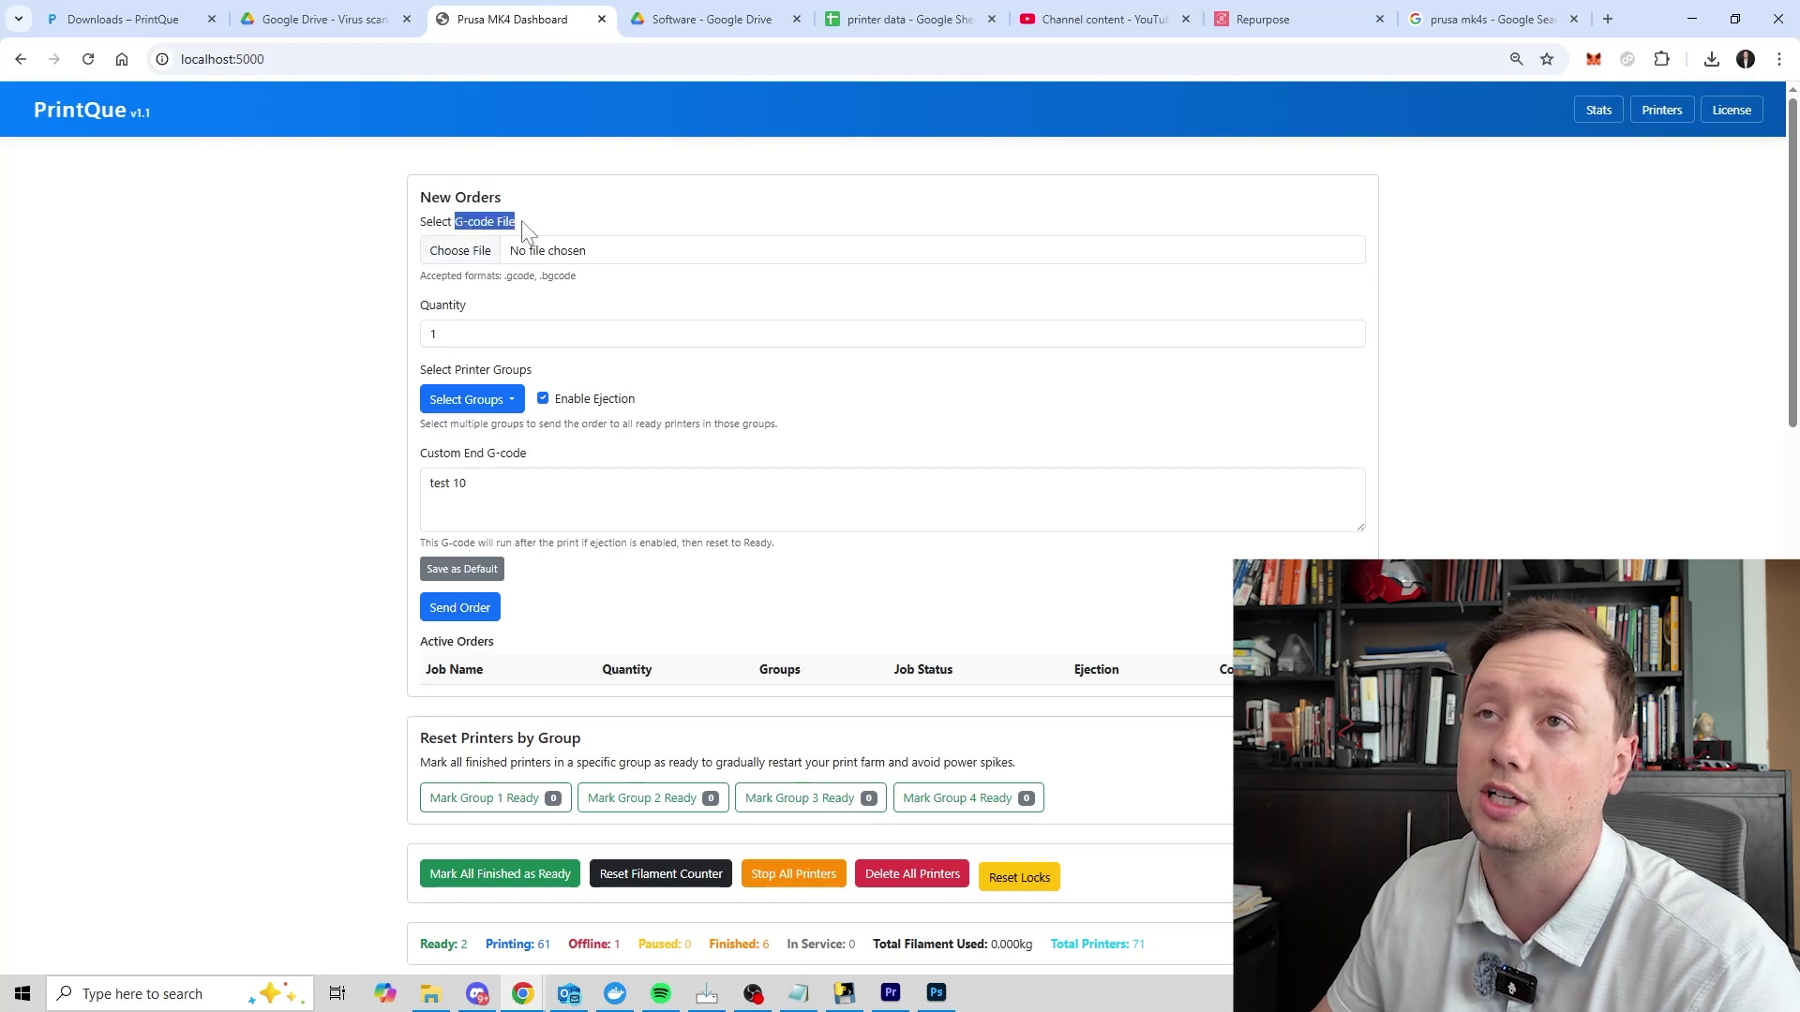
{"action": "left_click", "coordinate": [470, 250]}
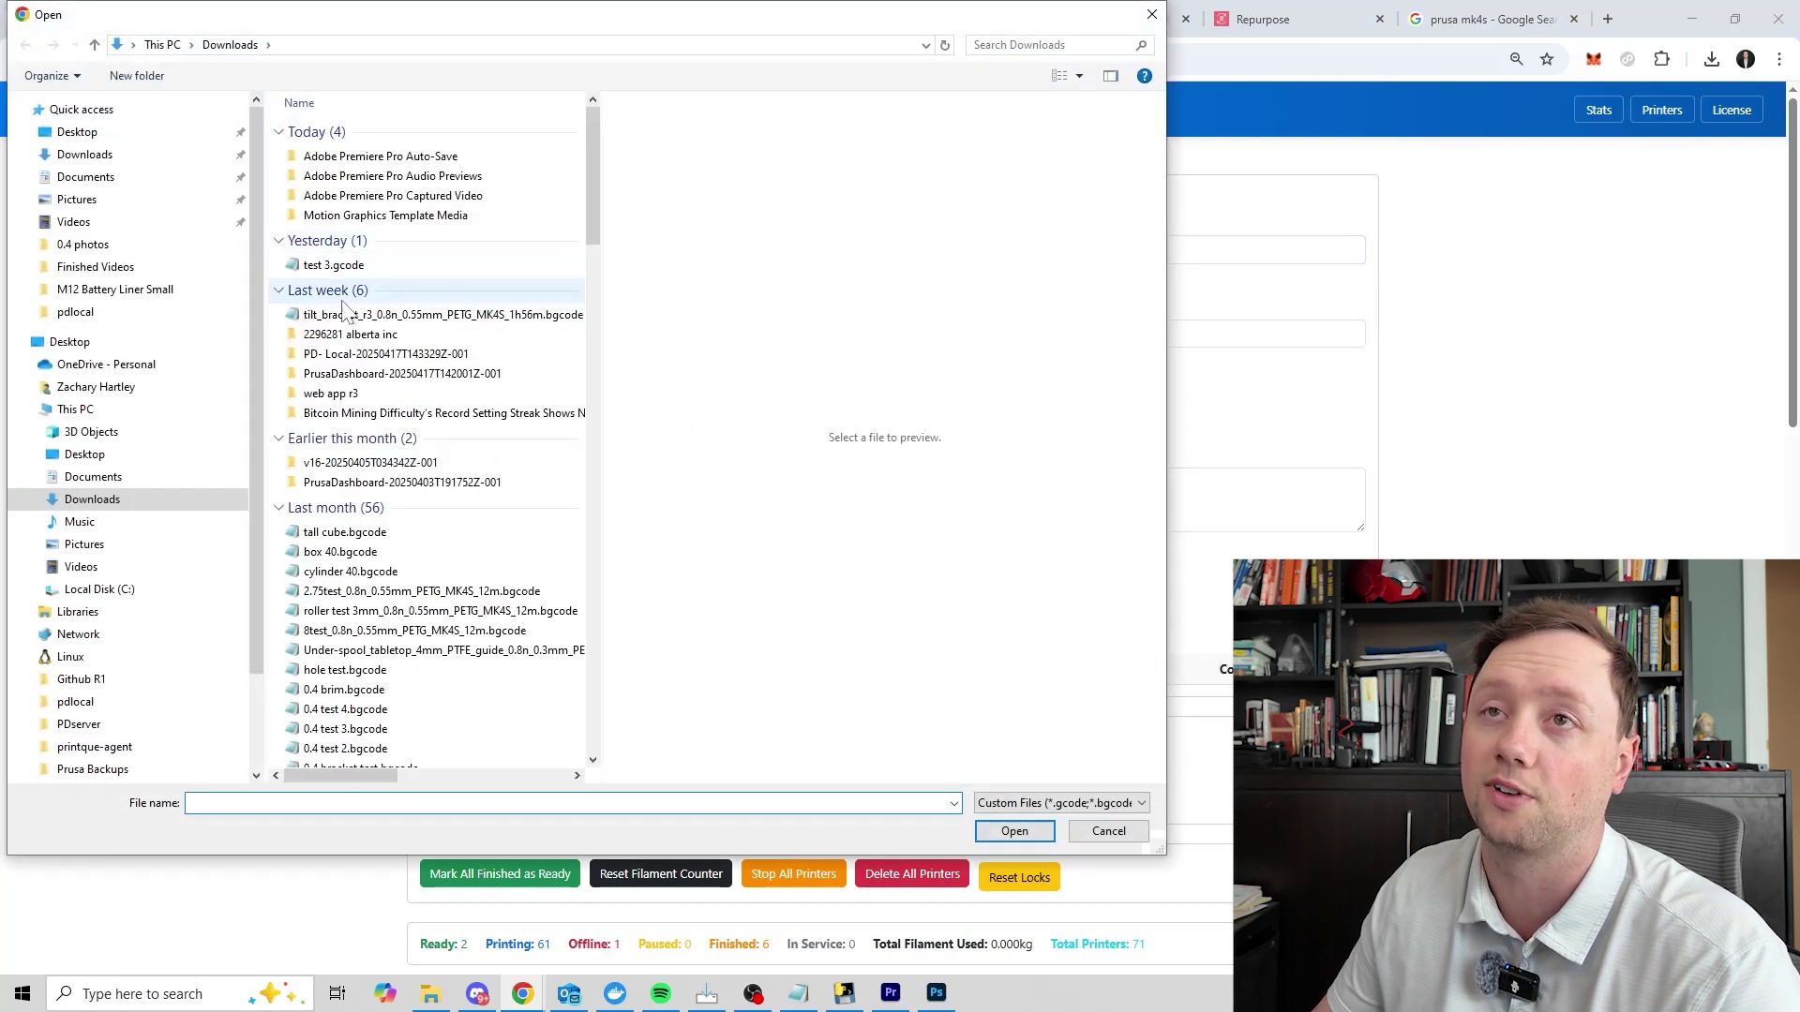
{"action": "double_click", "coordinate": [321, 262]}
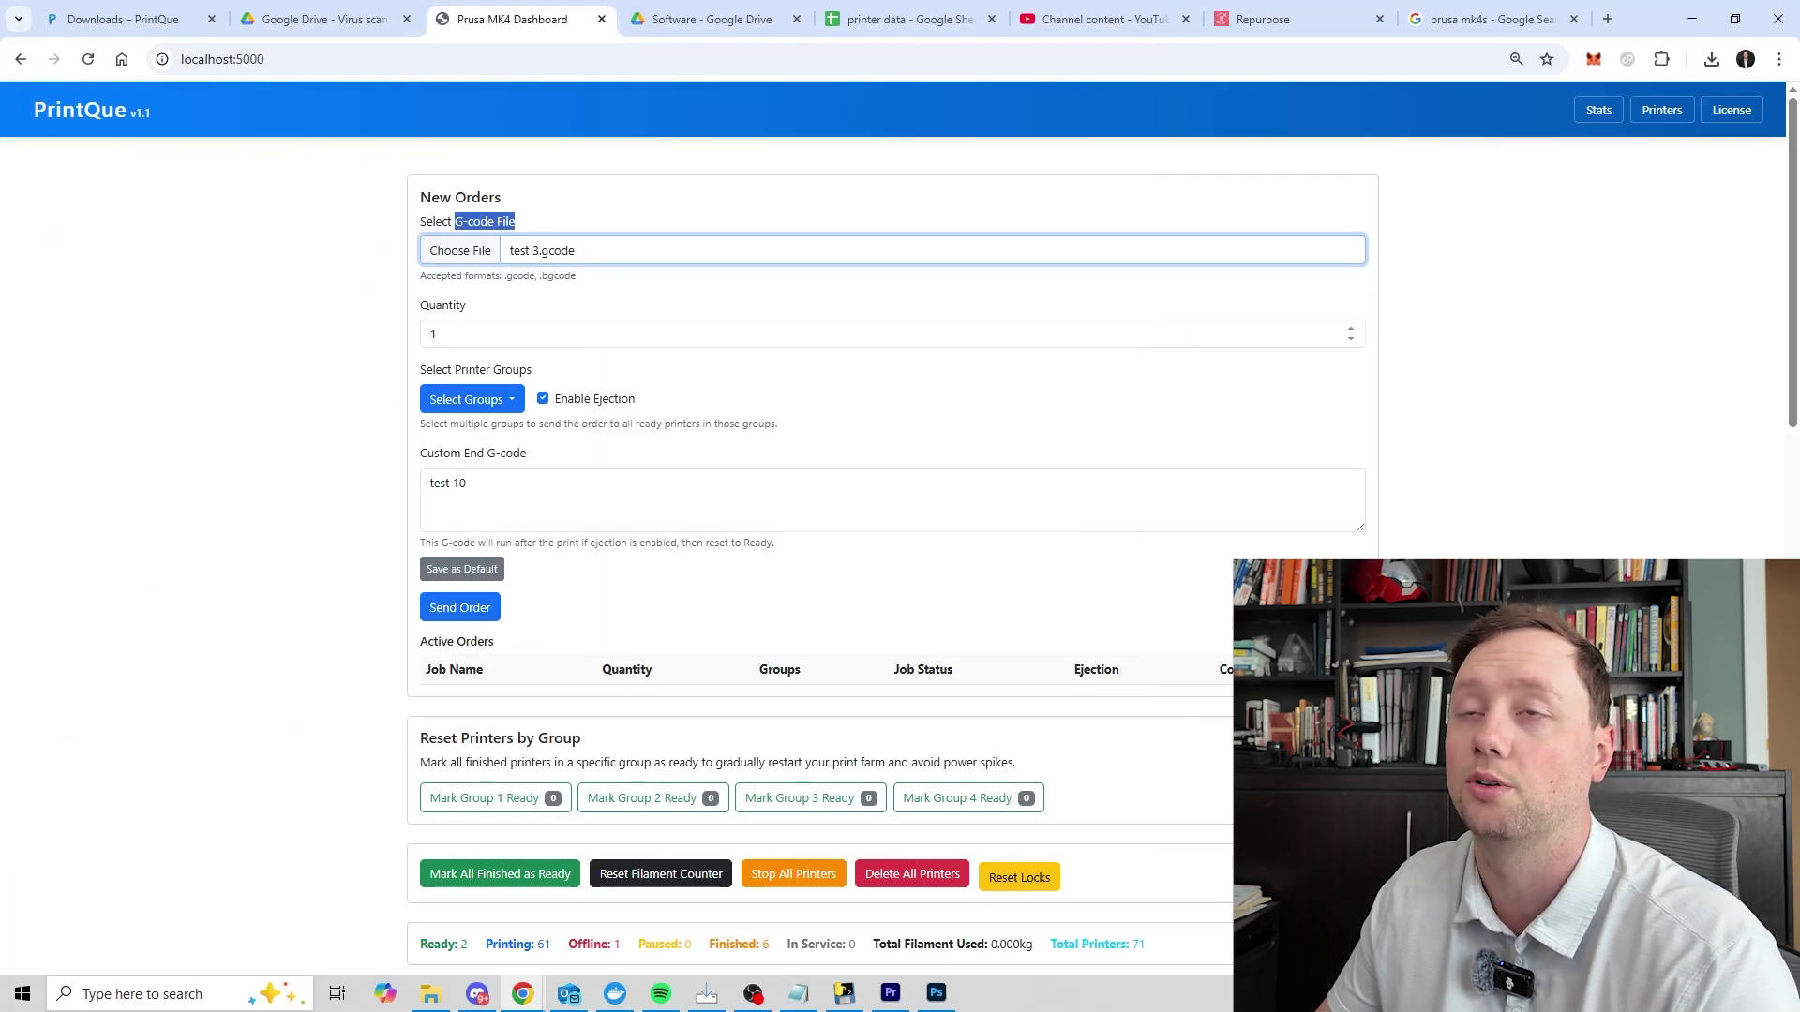
{"action": "left_click", "coordinate": [872, 339]}
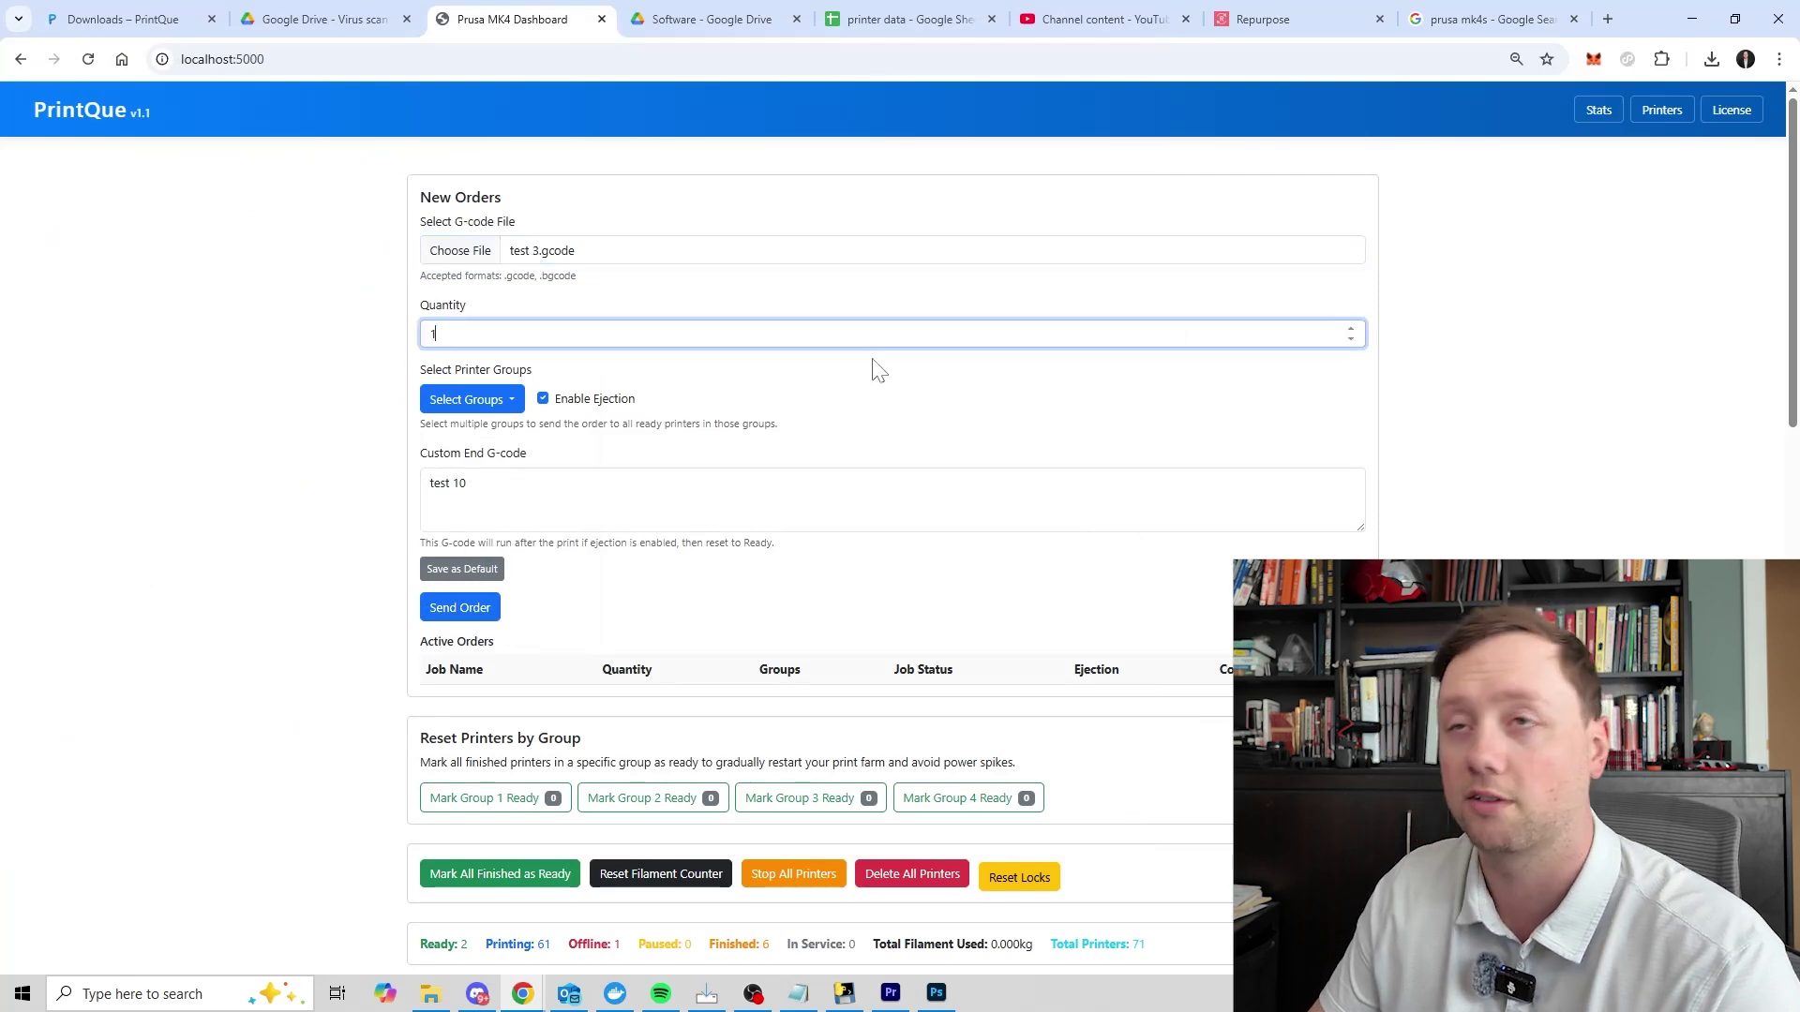
{"action": "type", "text": "555"}
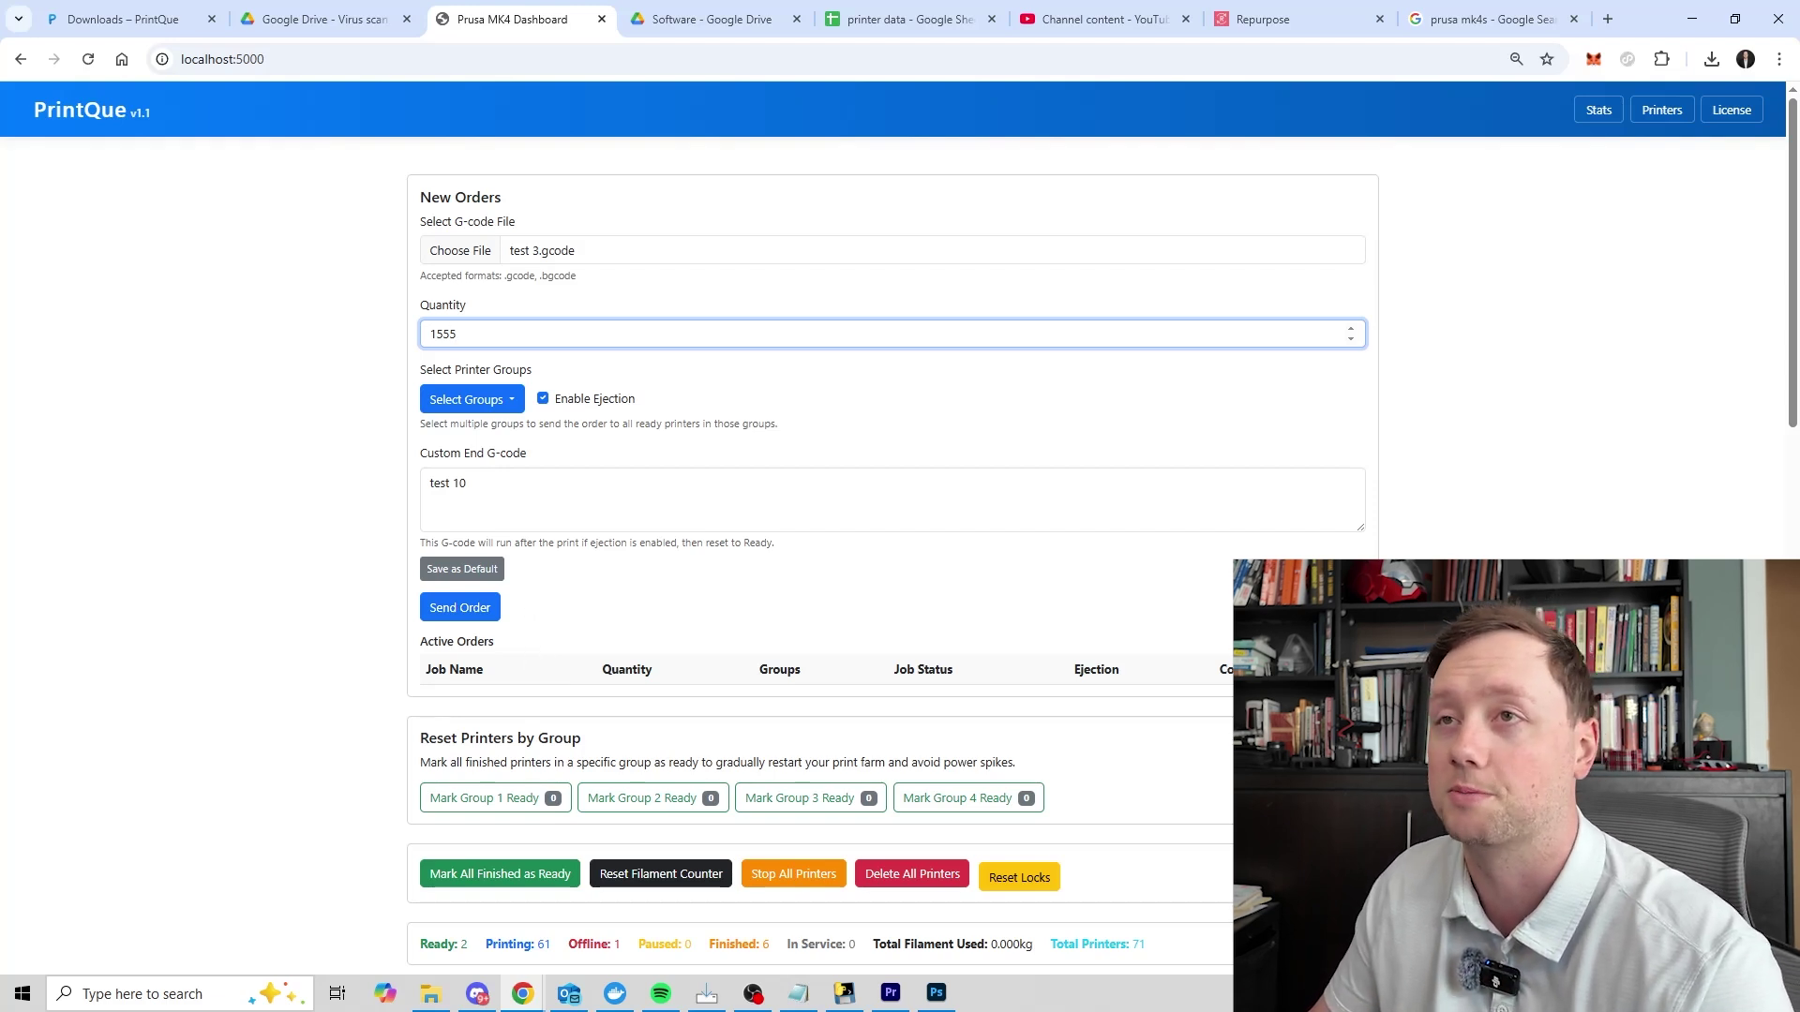
Step: Assign the new order to printer Group 1 and Group 2
{"action": "left_click", "coordinate": [491, 413]}
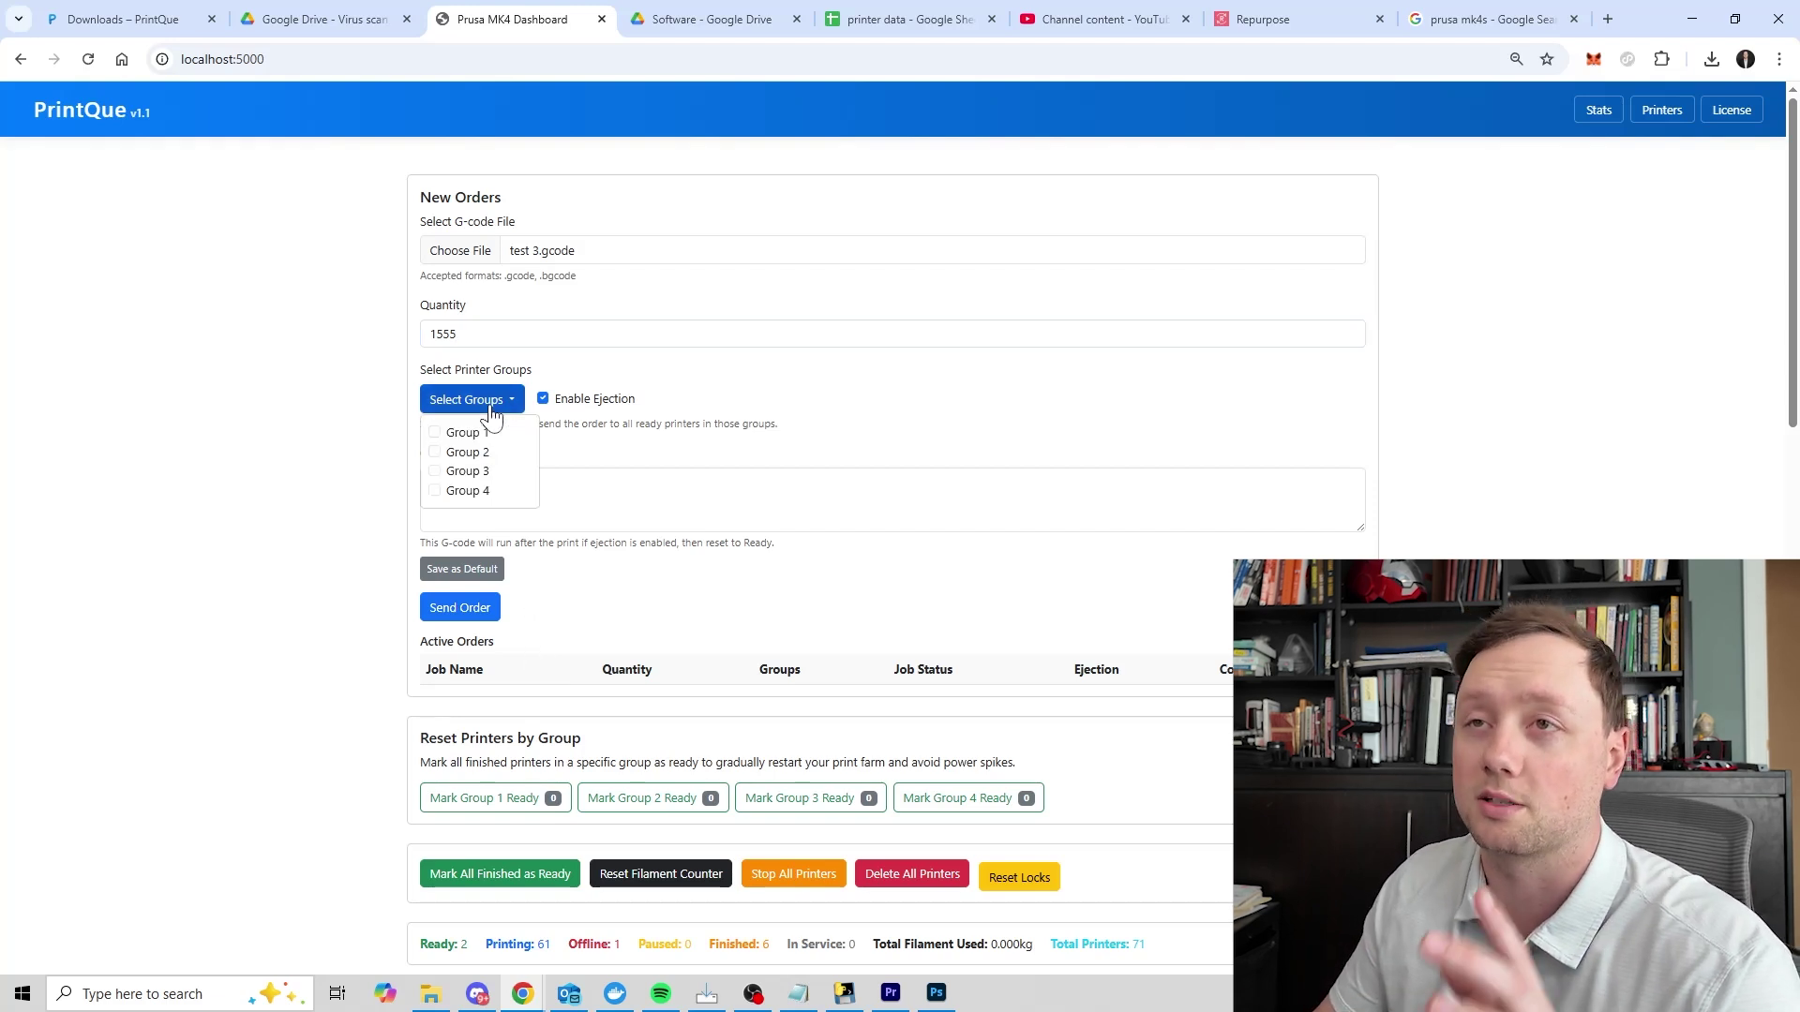
{"action": "left_click", "coordinate": [434, 433]}
{"action": "left_click", "coordinate": [434, 451]}
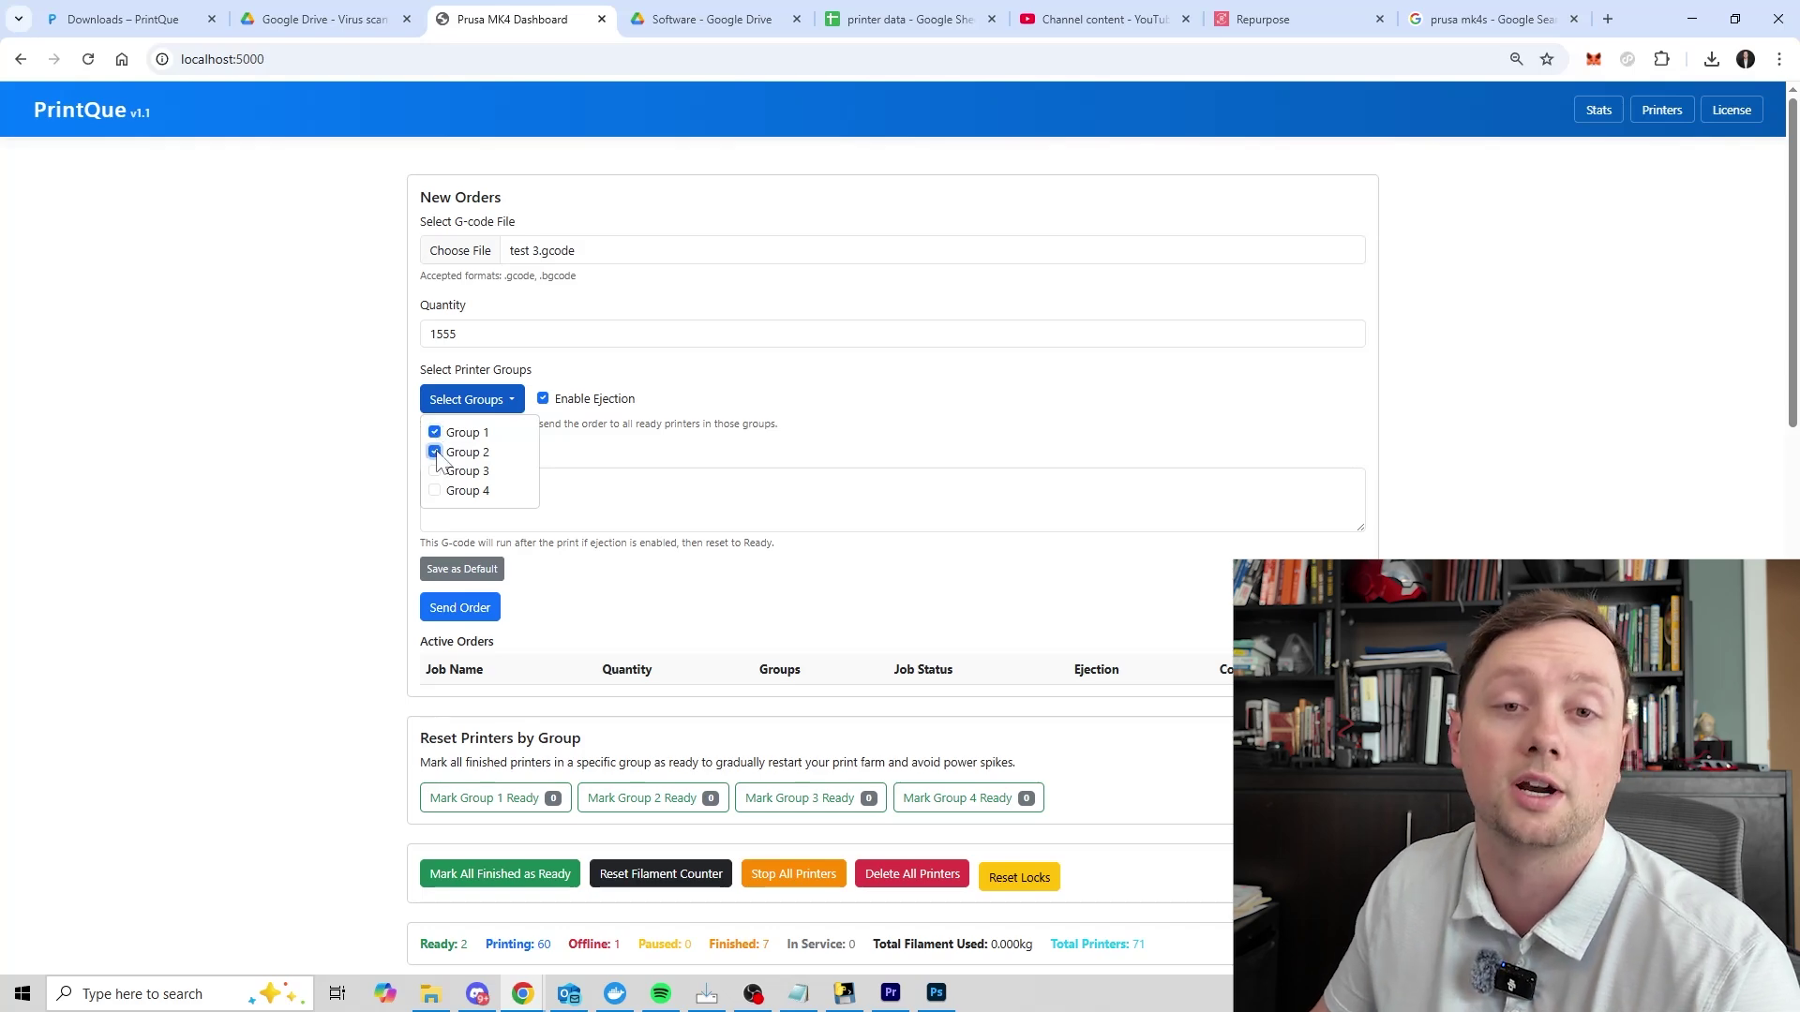
{"action": "left_click", "coordinate": [593, 457]}
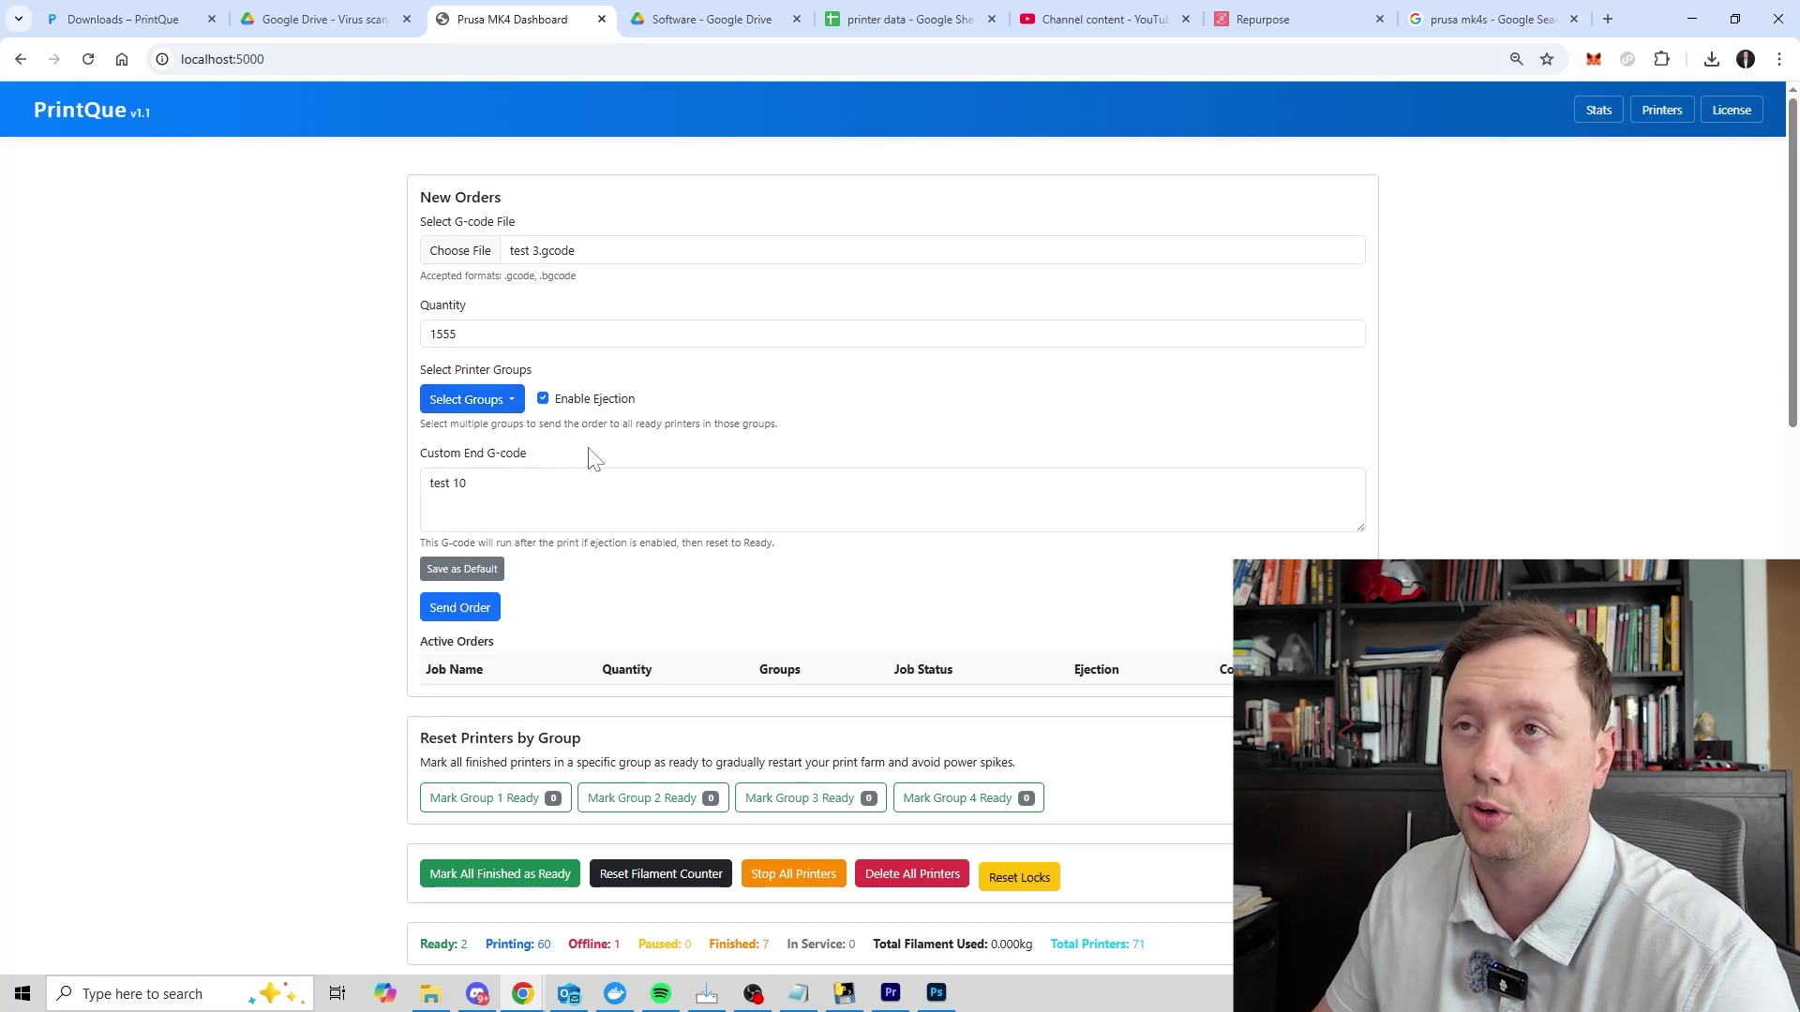
Step: Clear the order's custom end G-code and disable ejection
{"action": "left_click", "coordinate": [543, 399]}
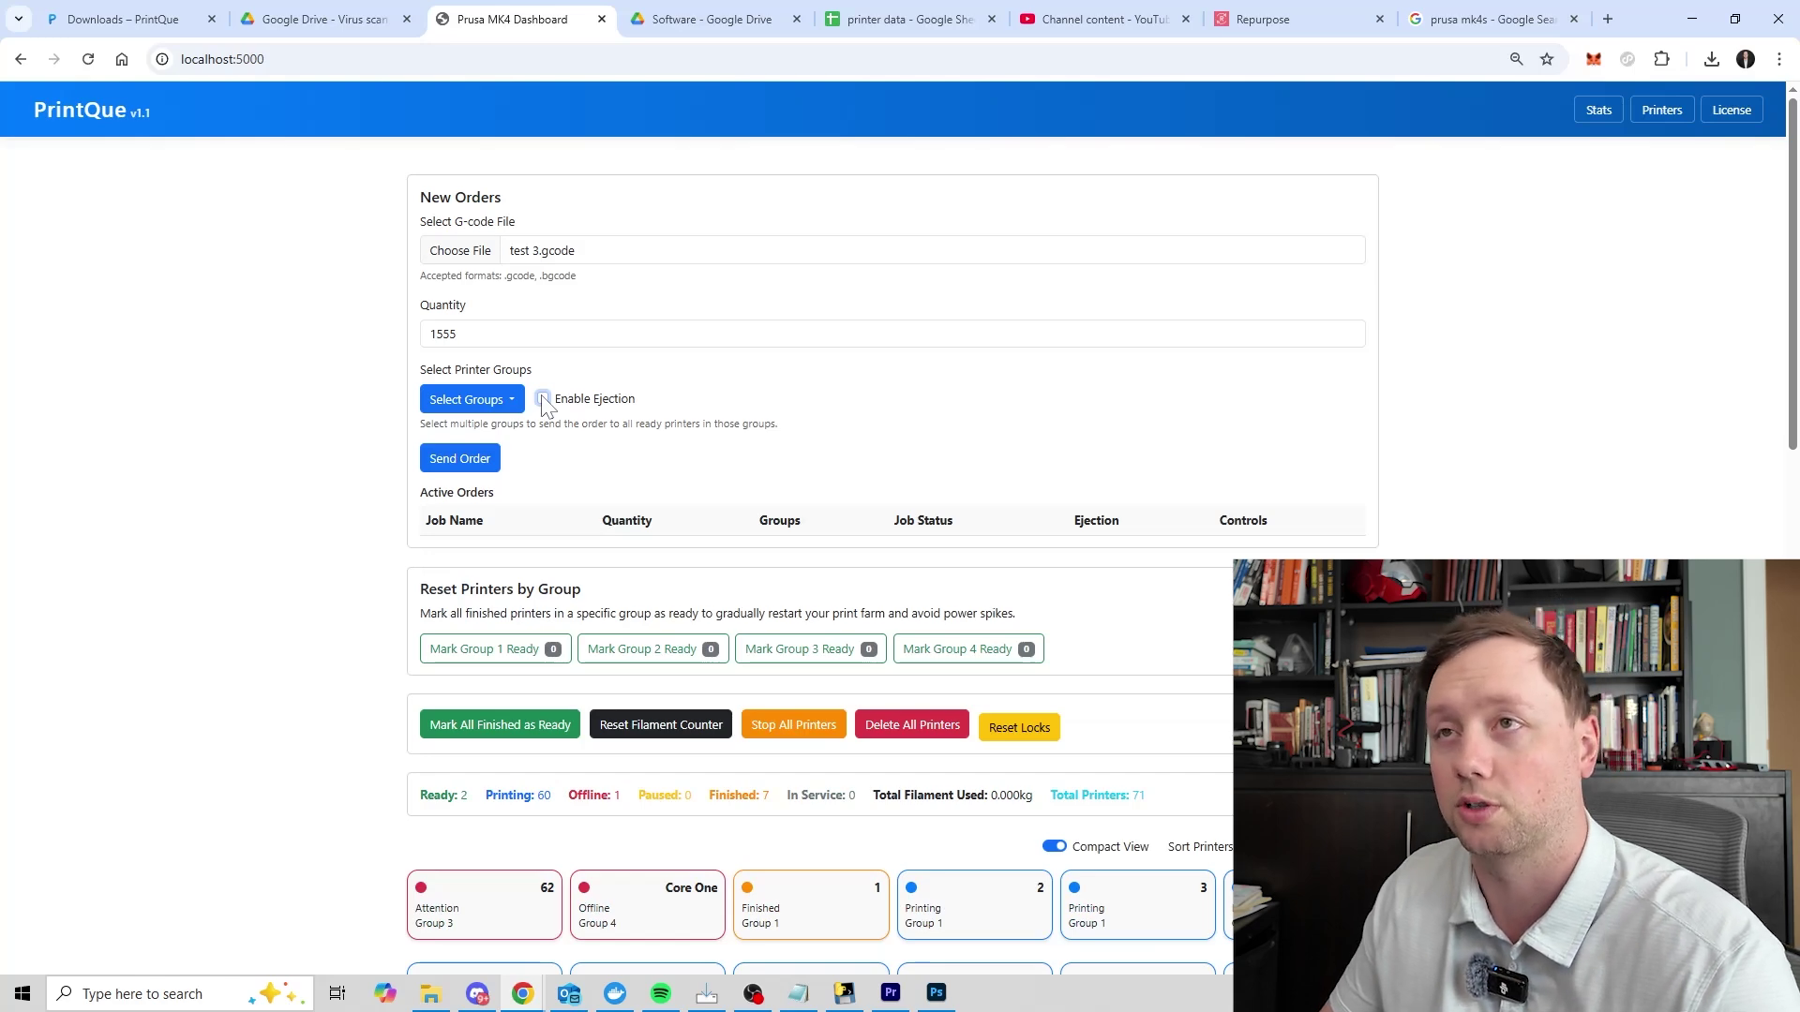
{"action": "left_click", "coordinate": [544, 400]}
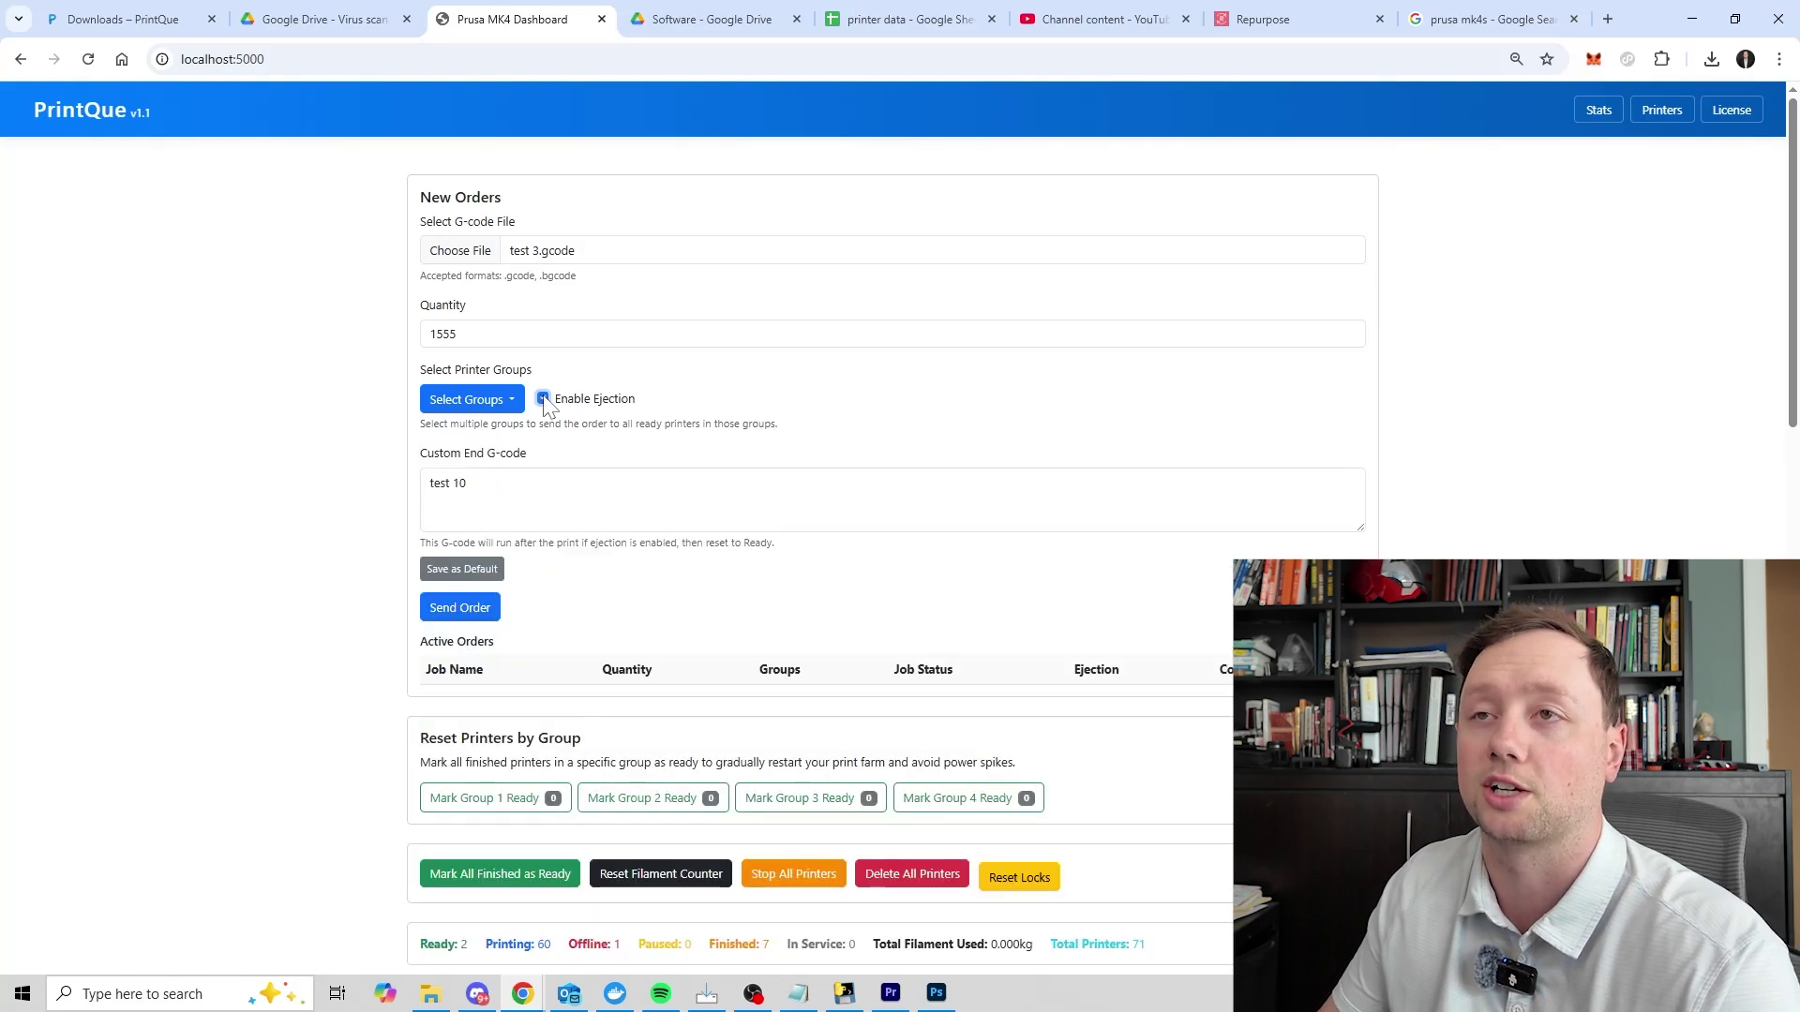
{"action": "left_click", "coordinate": [466, 483]}
{"action": "key", "text": "ctrl+a"}
{"action": "key", "text": "BackSpace"}
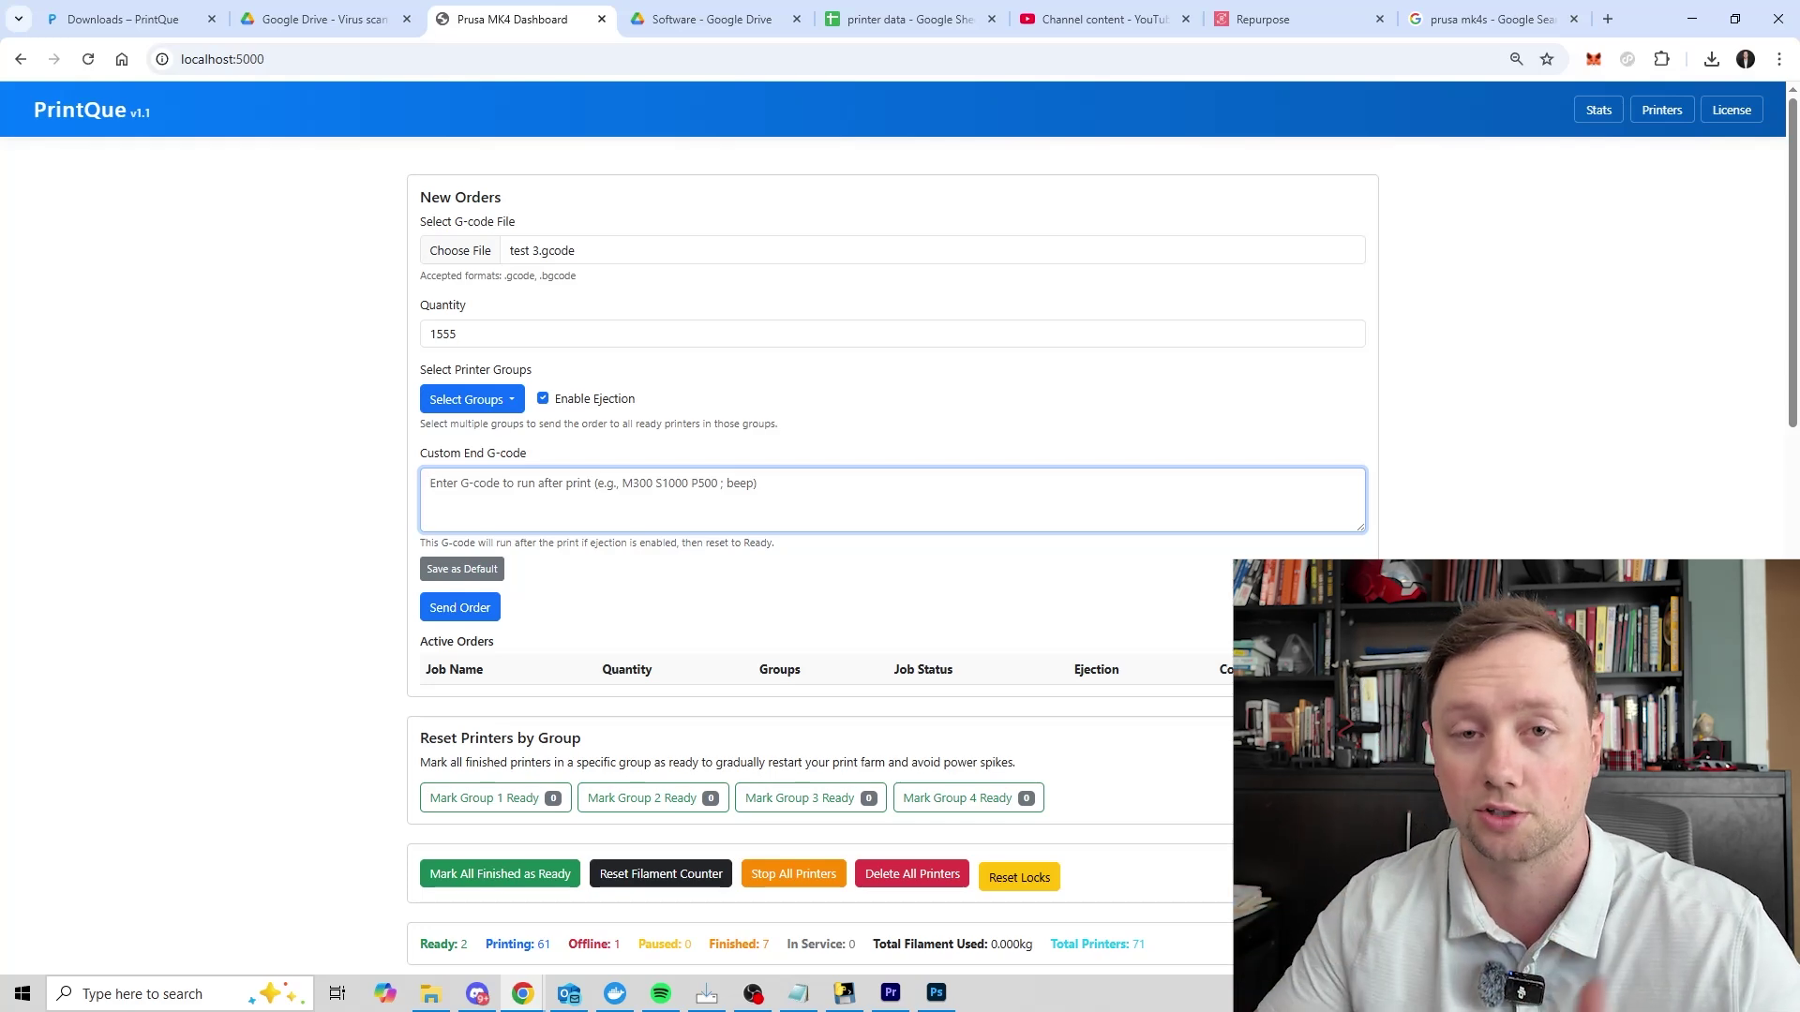
{"action": "left_click", "coordinate": [543, 398]}
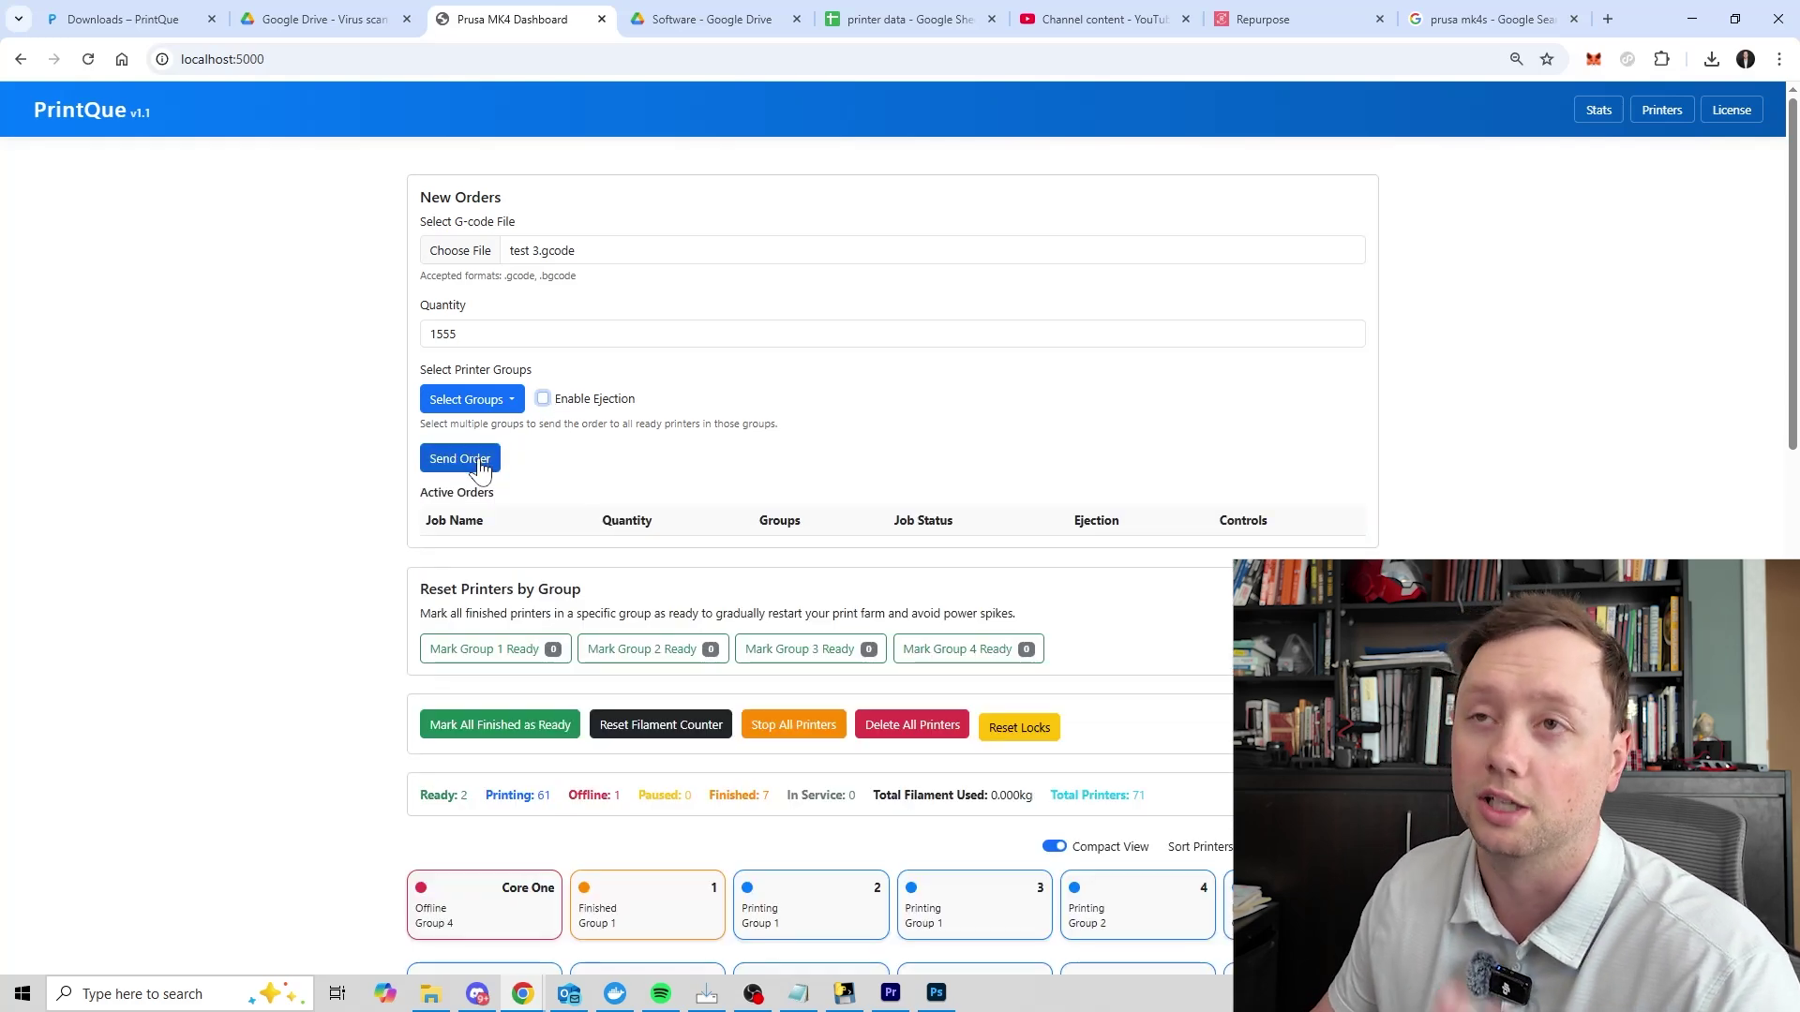
Step: Set the order quantity to 1 and send the order
{"action": "left_click_drag", "start_coordinate": [418, 491], "coordinate": [513, 500]}
{"action": "left_click_drag", "start_coordinate": [458, 334], "coordinate": [442, 334]}
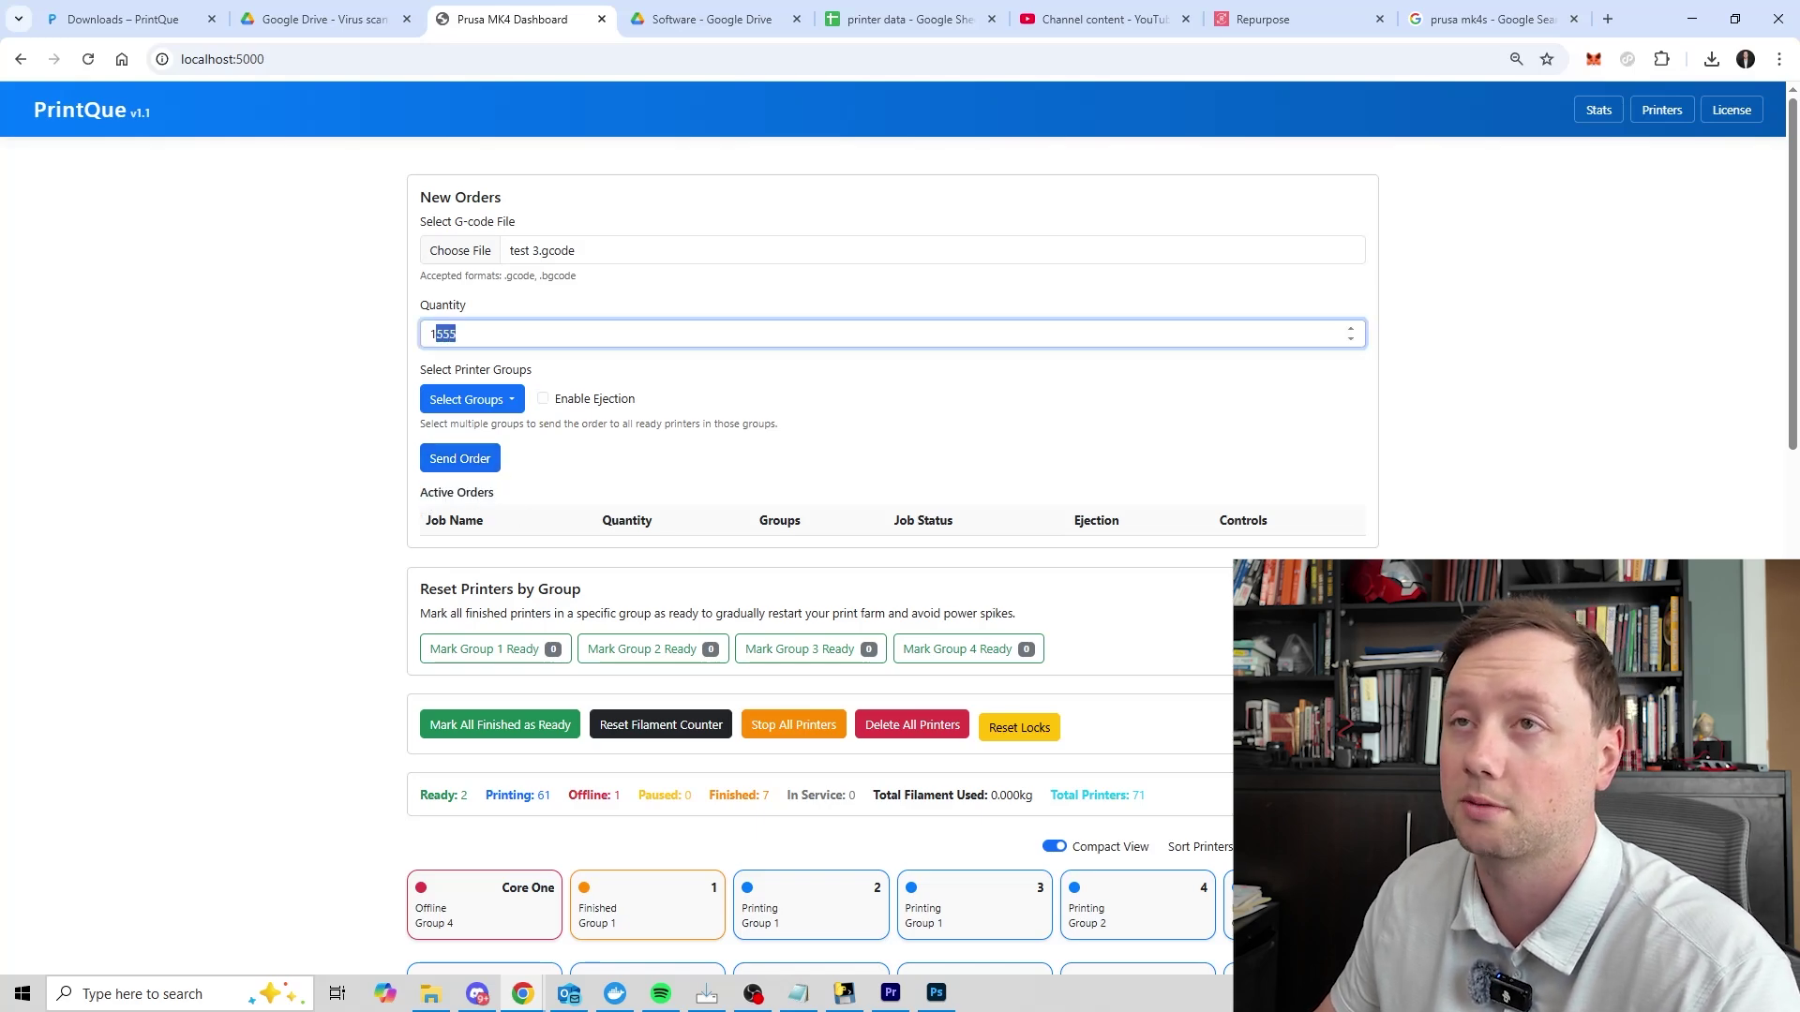
{"action": "key", "text": "BackSpace"}
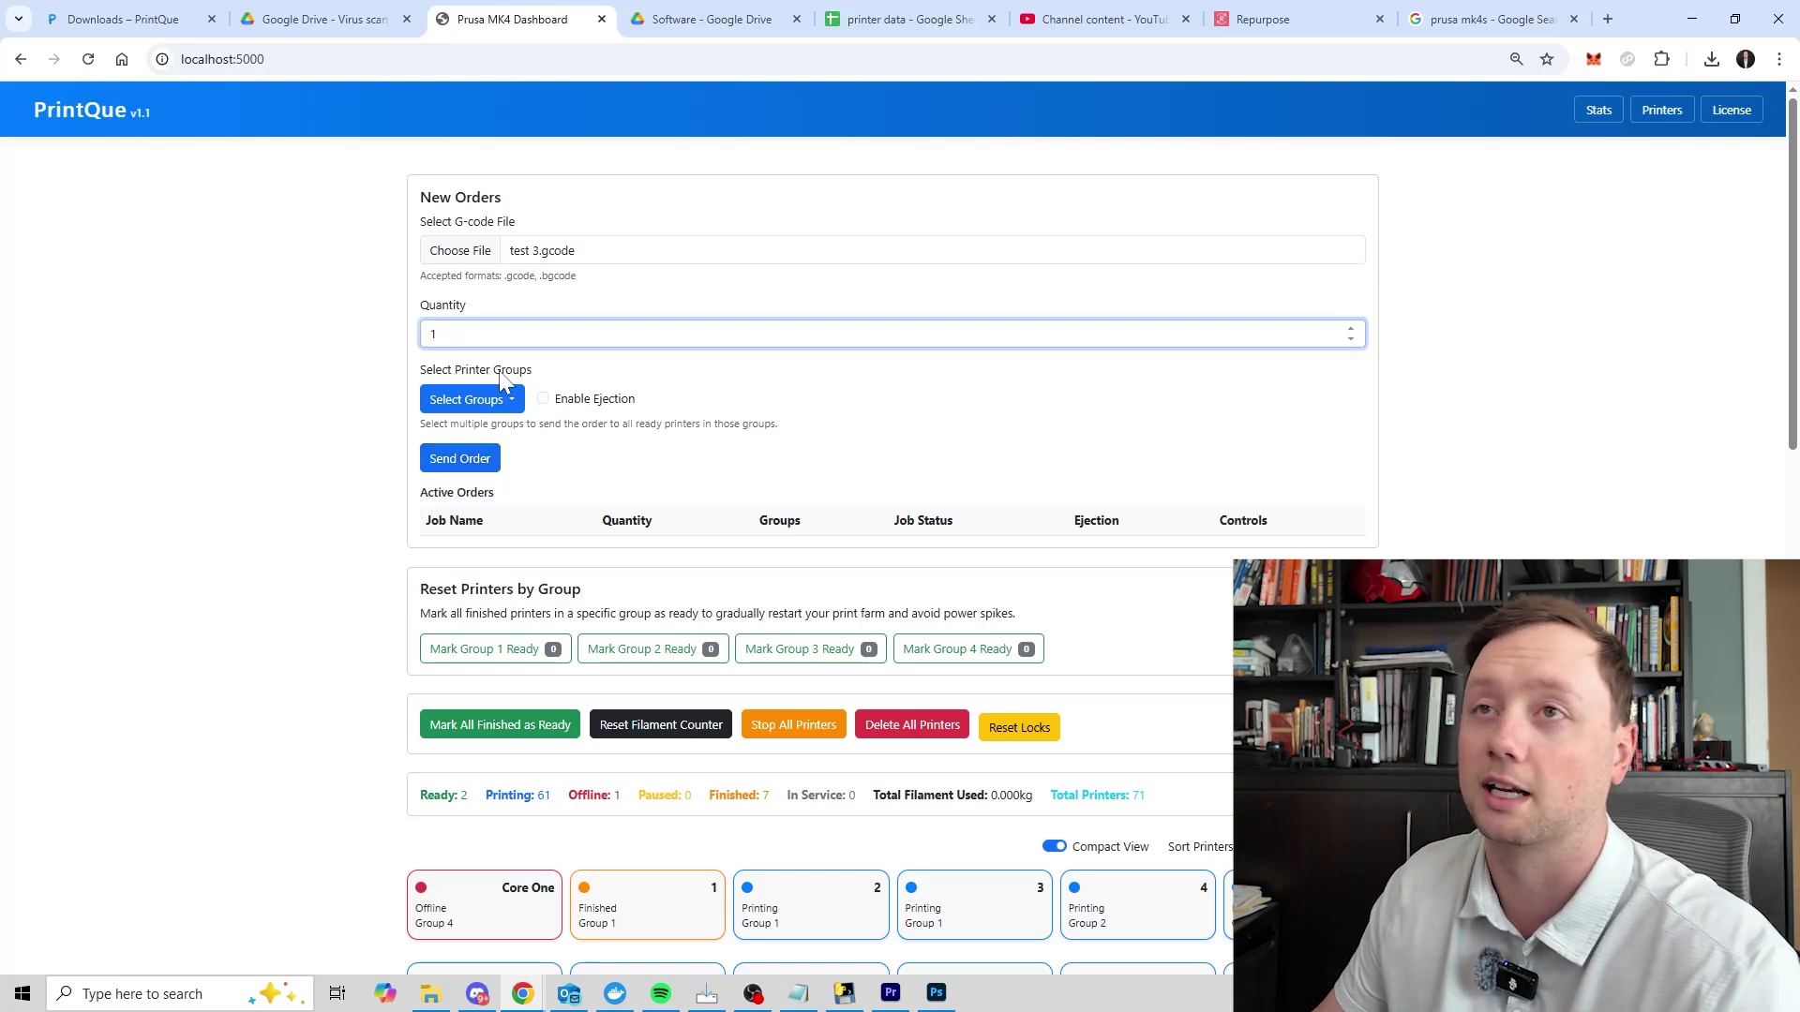
{"action": "left_click", "coordinate": [474, 459]}
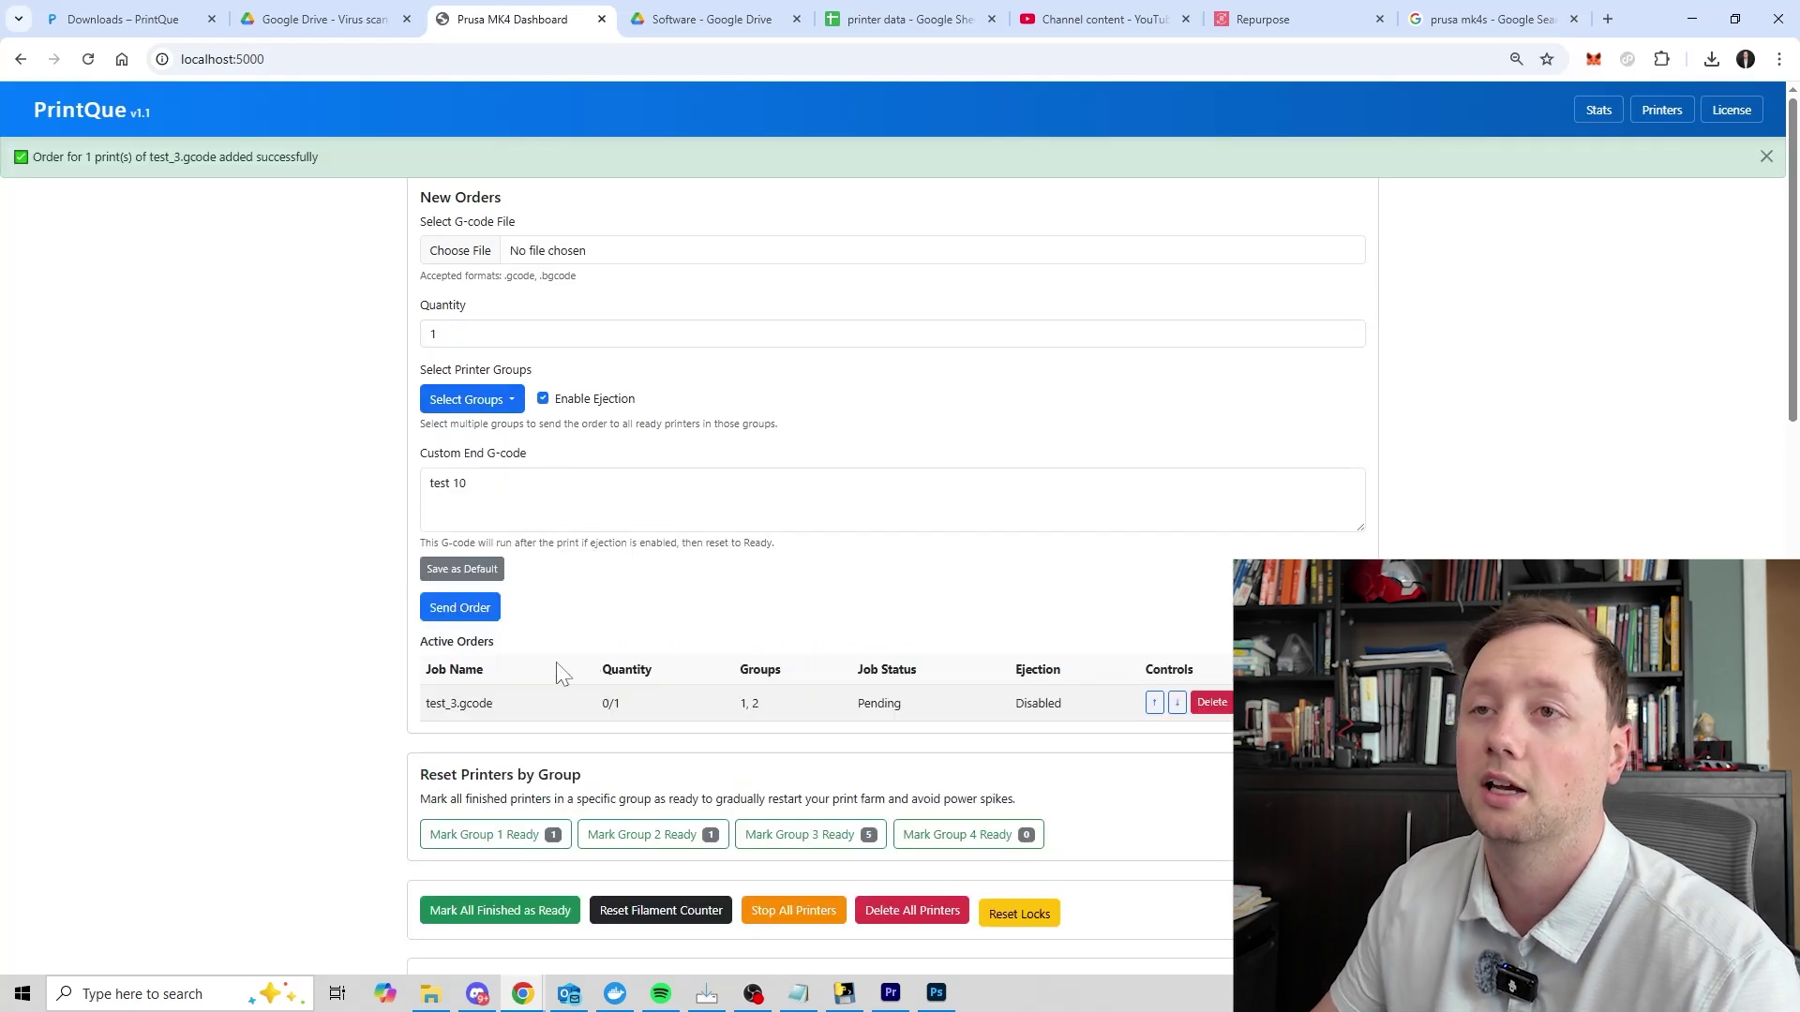
Step: Examine the new active order's job name, quantity, groups and job status
{"action": "left_click_drag", "start_coordinate": [420, 641], "coordinate": [437, 705]}
{"action": "left_click", "coordinate": [437, 705]}
{"action": "left_click_drag", "start_coordinate": [623, 704], "coordinate": [573, 704]}
{"action": "left_click", "coordinate": [775, 705]}
{"action": "left_click_drag", "start_coordinate": [775, 705], "coordinate": [726, 712]}
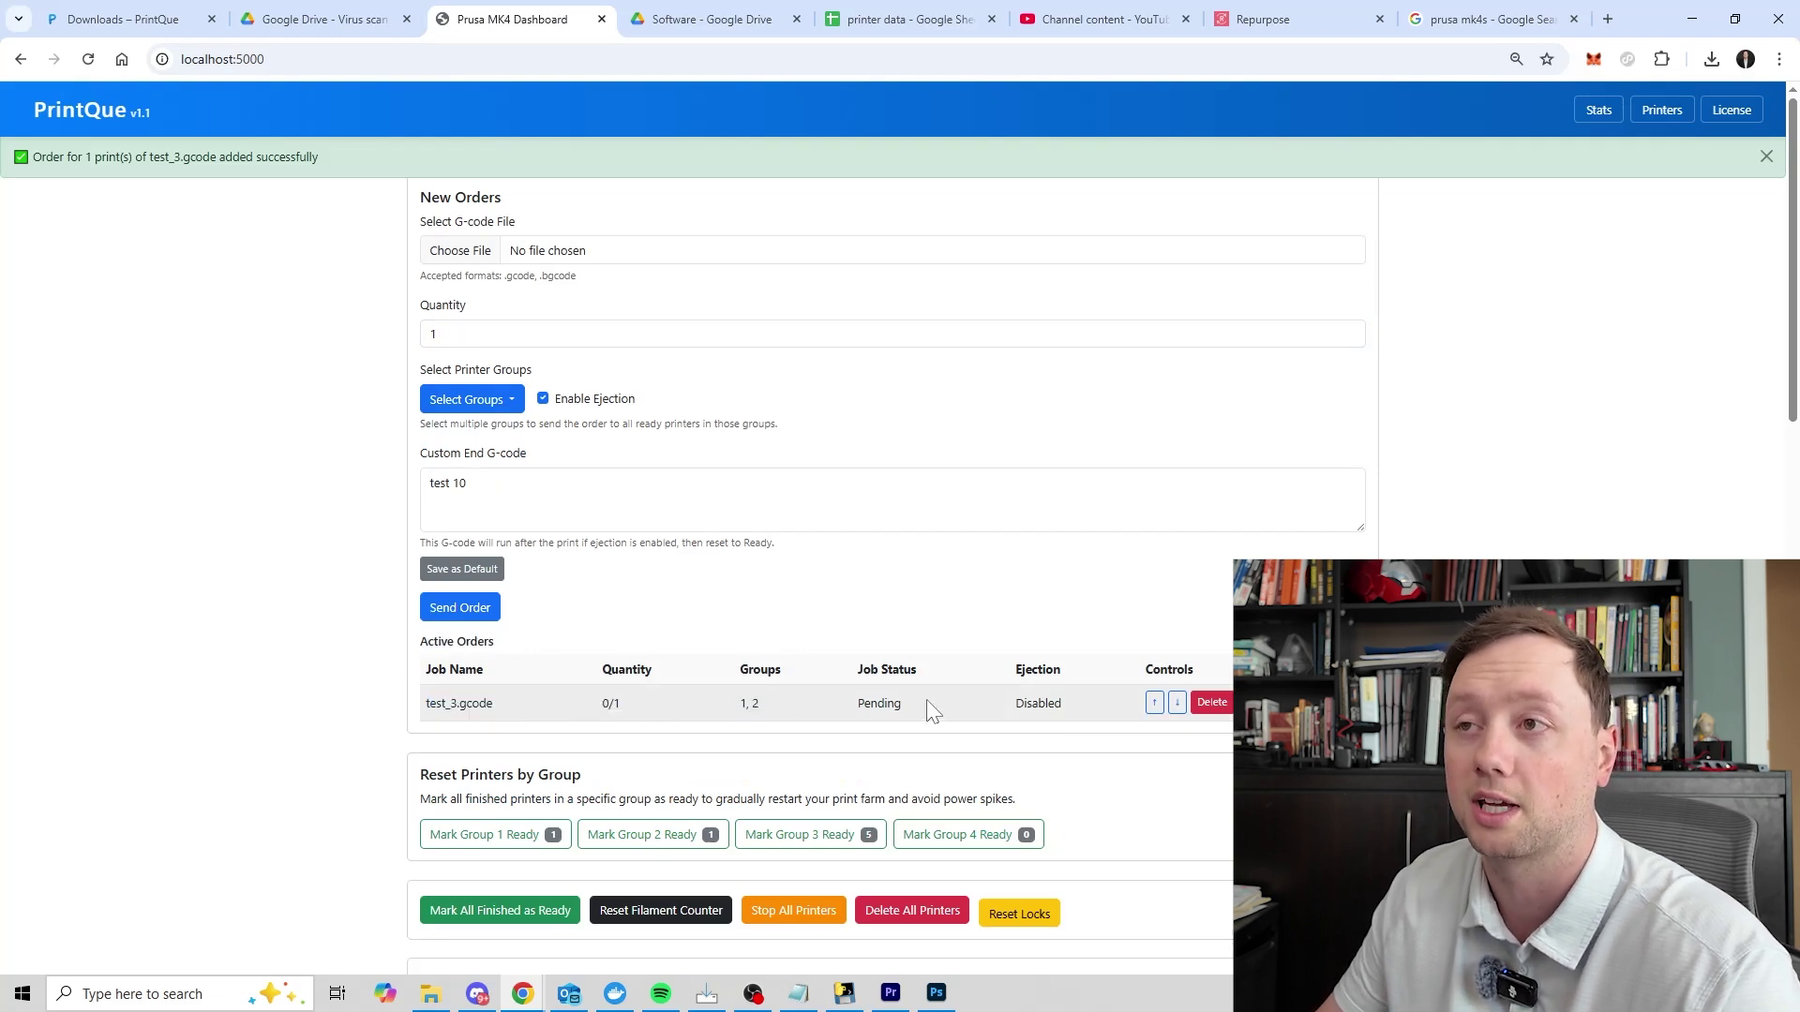
{"action": "left_click_drag", "start_coordinate": [934, 710], "coordinate": [861, 705]}
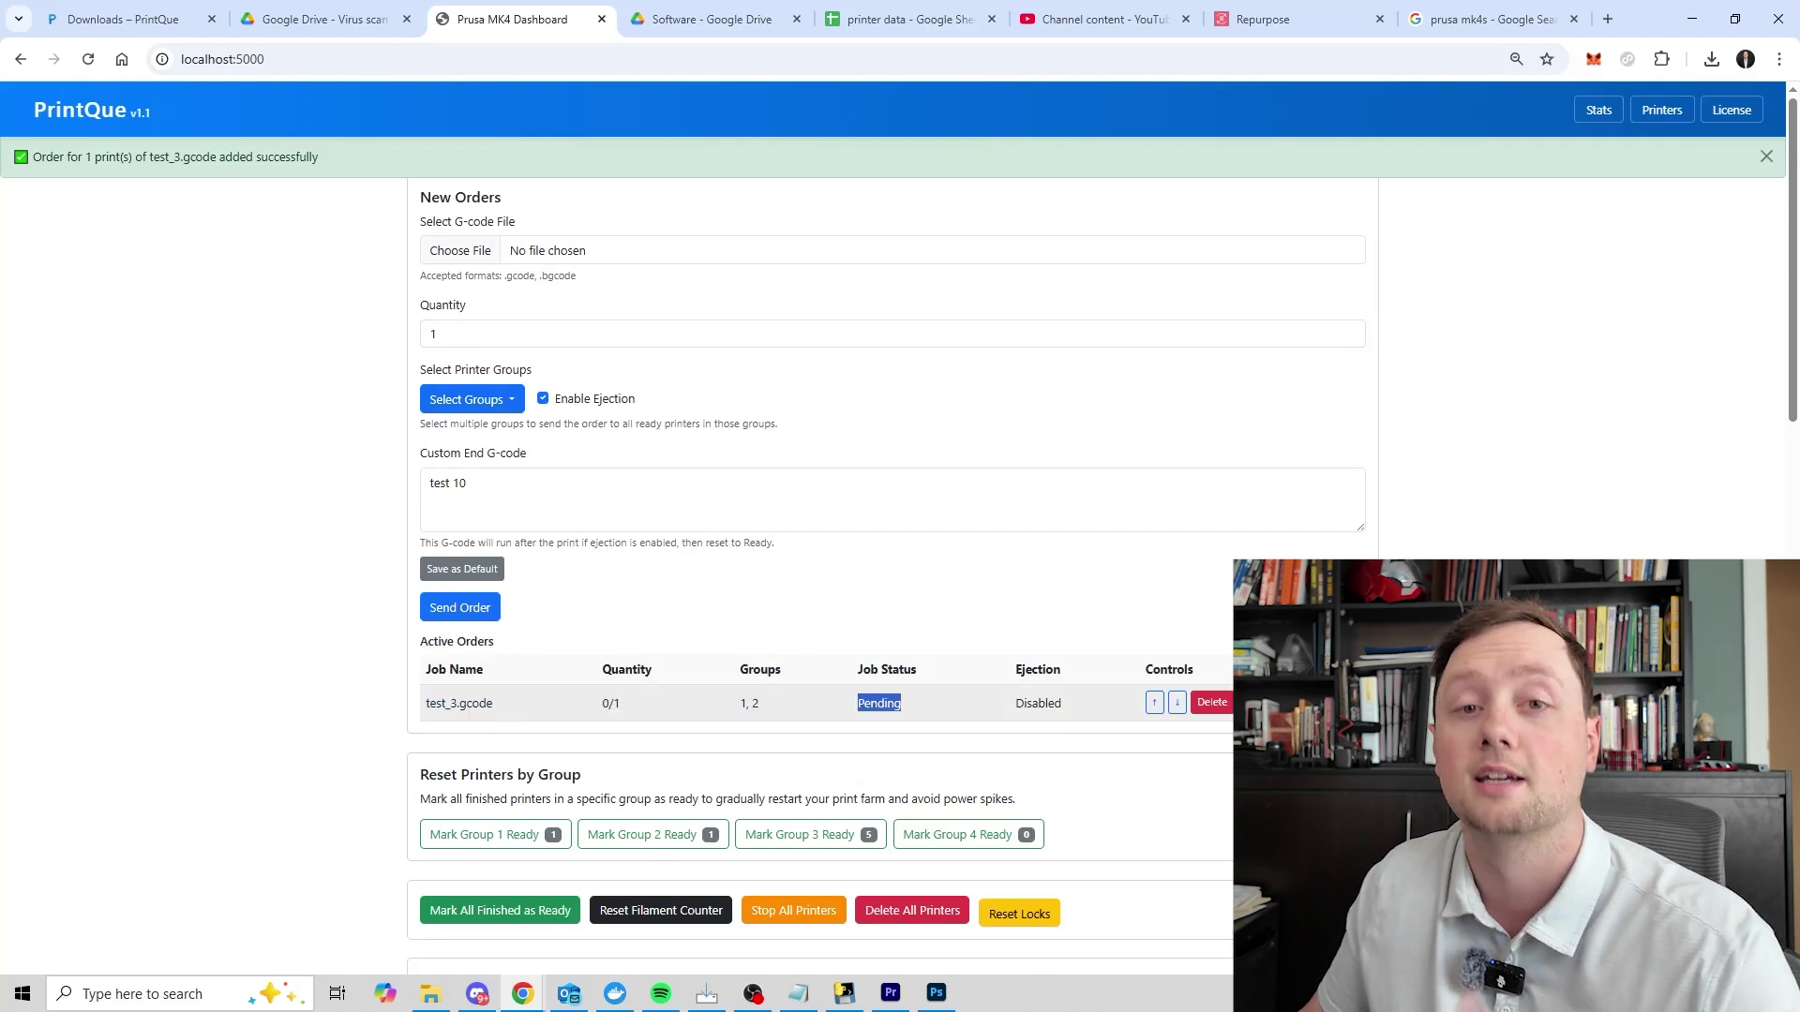
{"action": "left_click", "coordinate": [861, 705]}
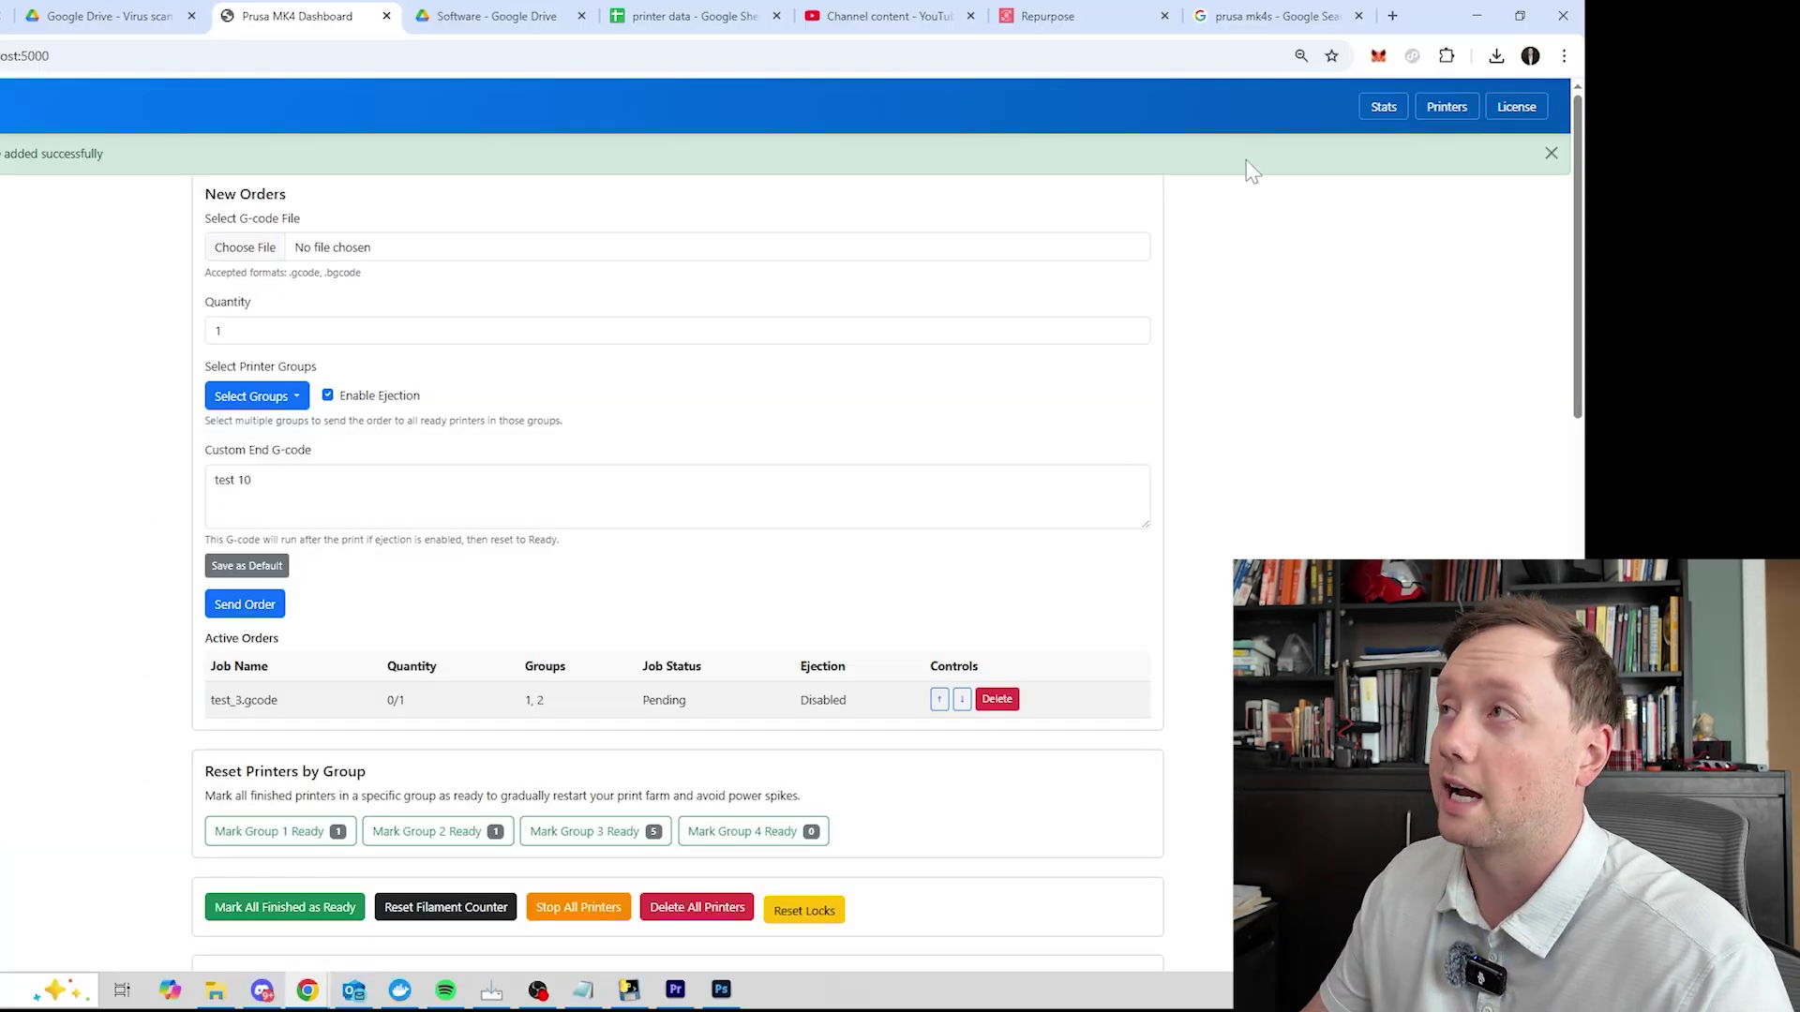
Step: Look at the print farm statistics page and return to the dashboard
{"action": "left_click", "coordinate": [1387, 111]}
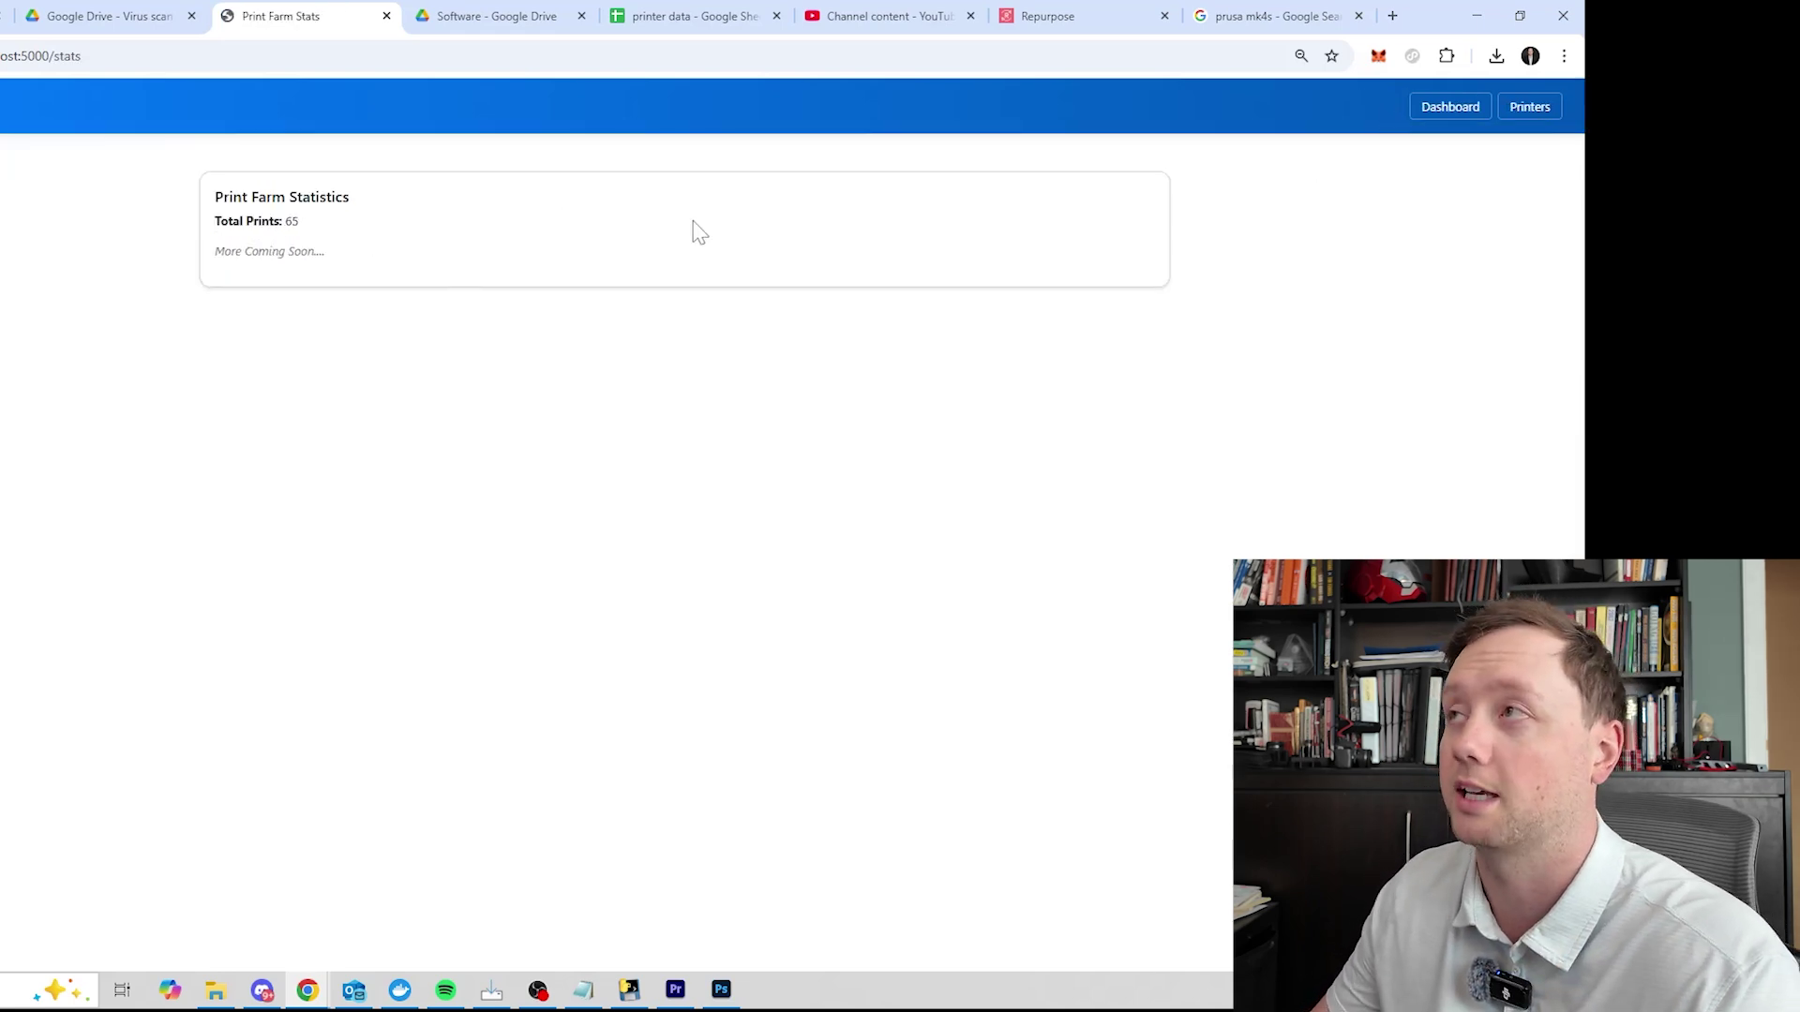
{"action": "left_click", "coordinate": [1450, 108]}
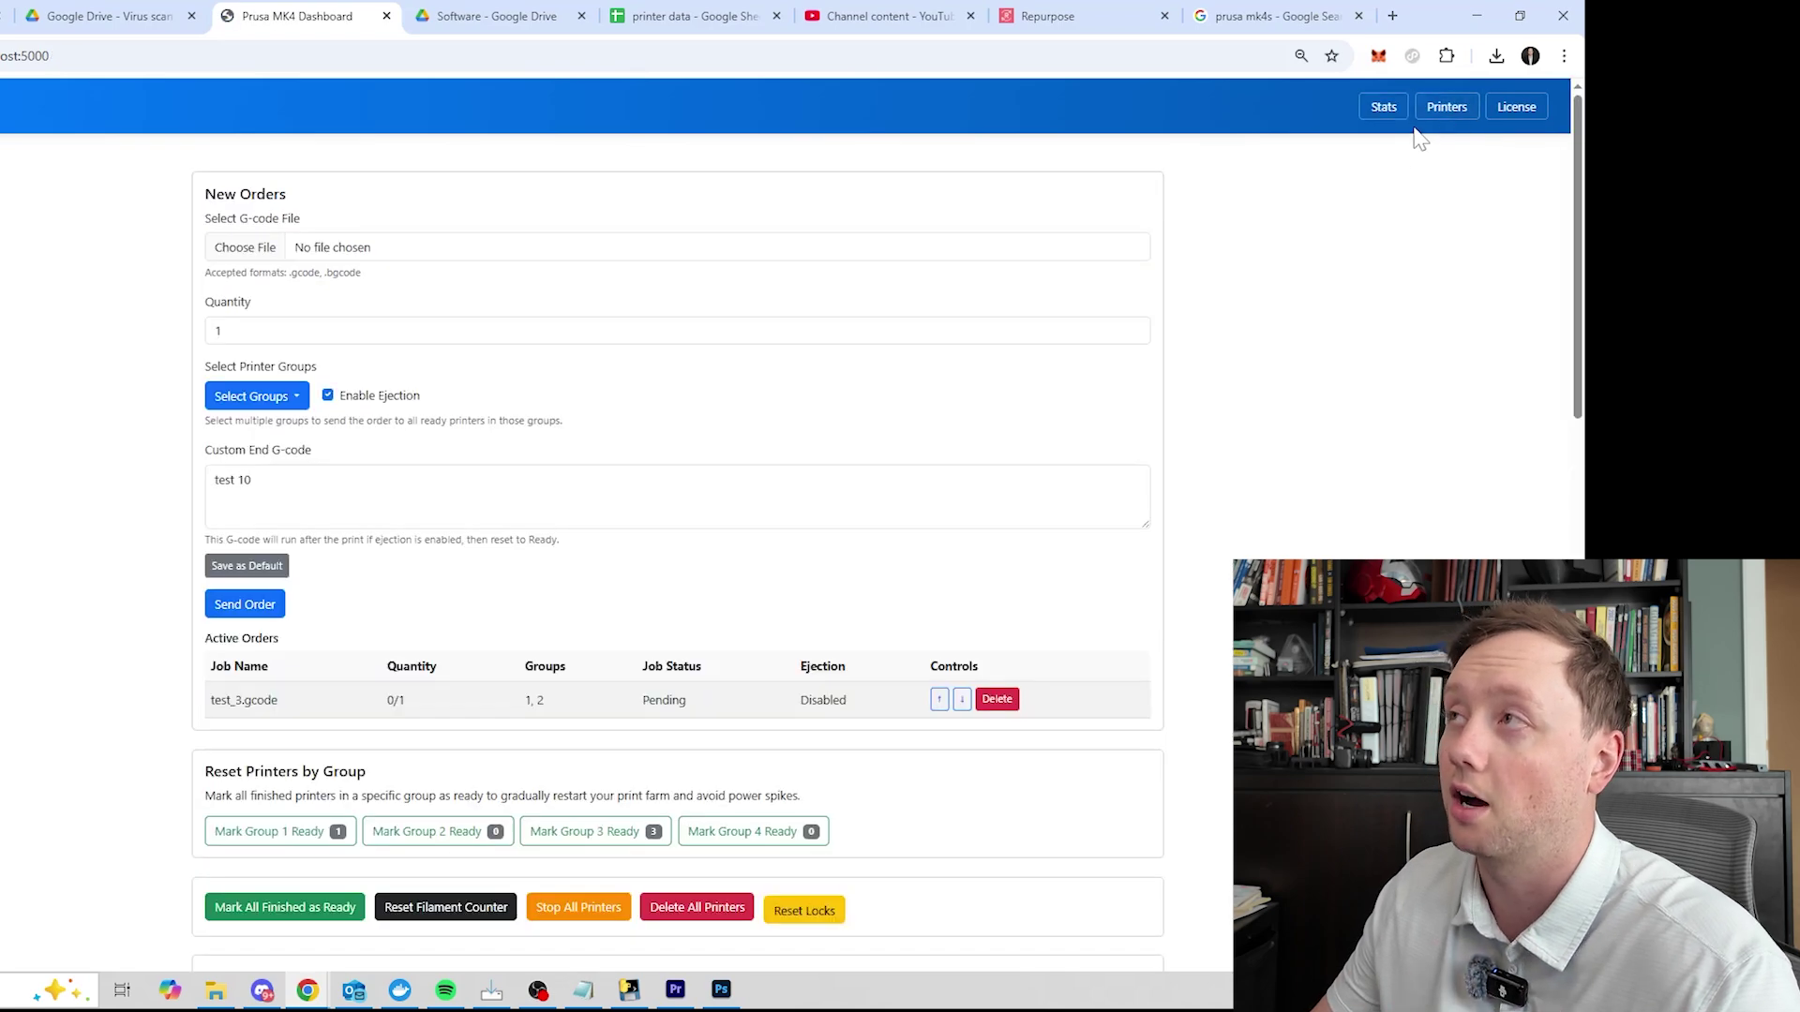
Step: Open the printer management page and examine the new printer form's name, IP address, PrusaLink API key and group fields
{"action": "left_click", "coordinate": [1447, 108]}
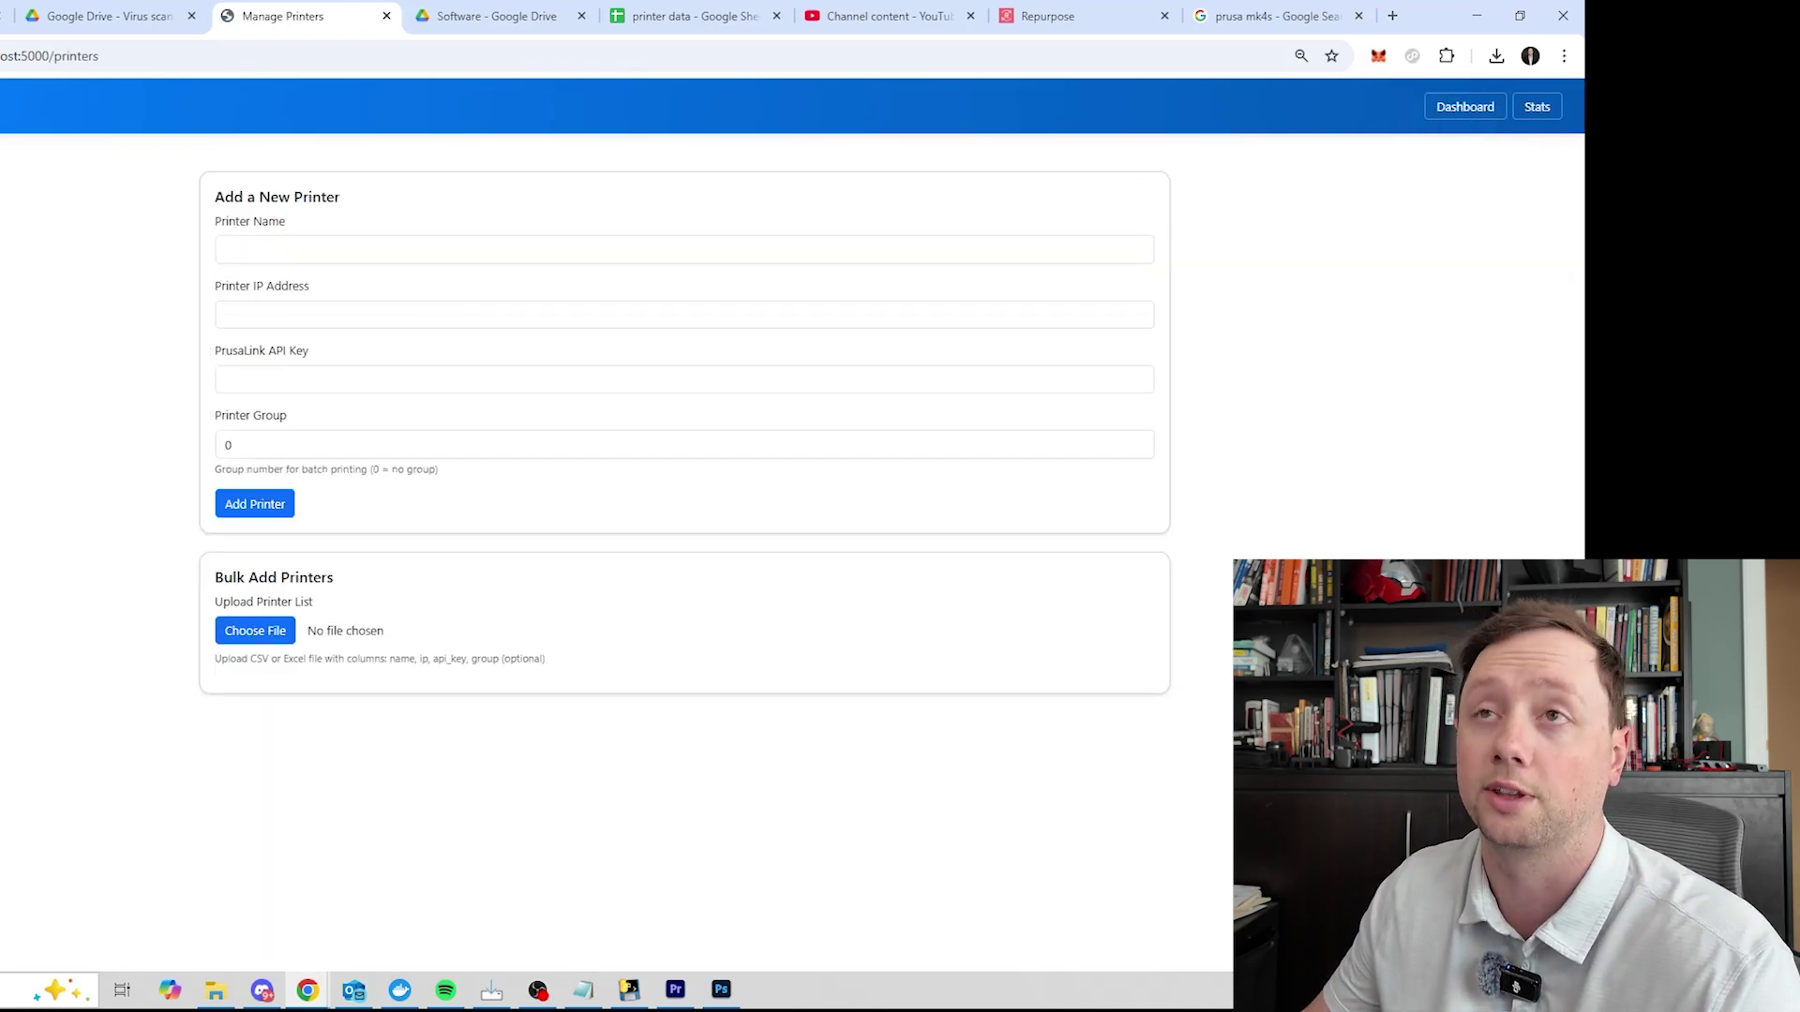
{"action": "left_click", "coordinate": [260, 250]}
{"action": "left_click", "coordinate": [260, 311]}
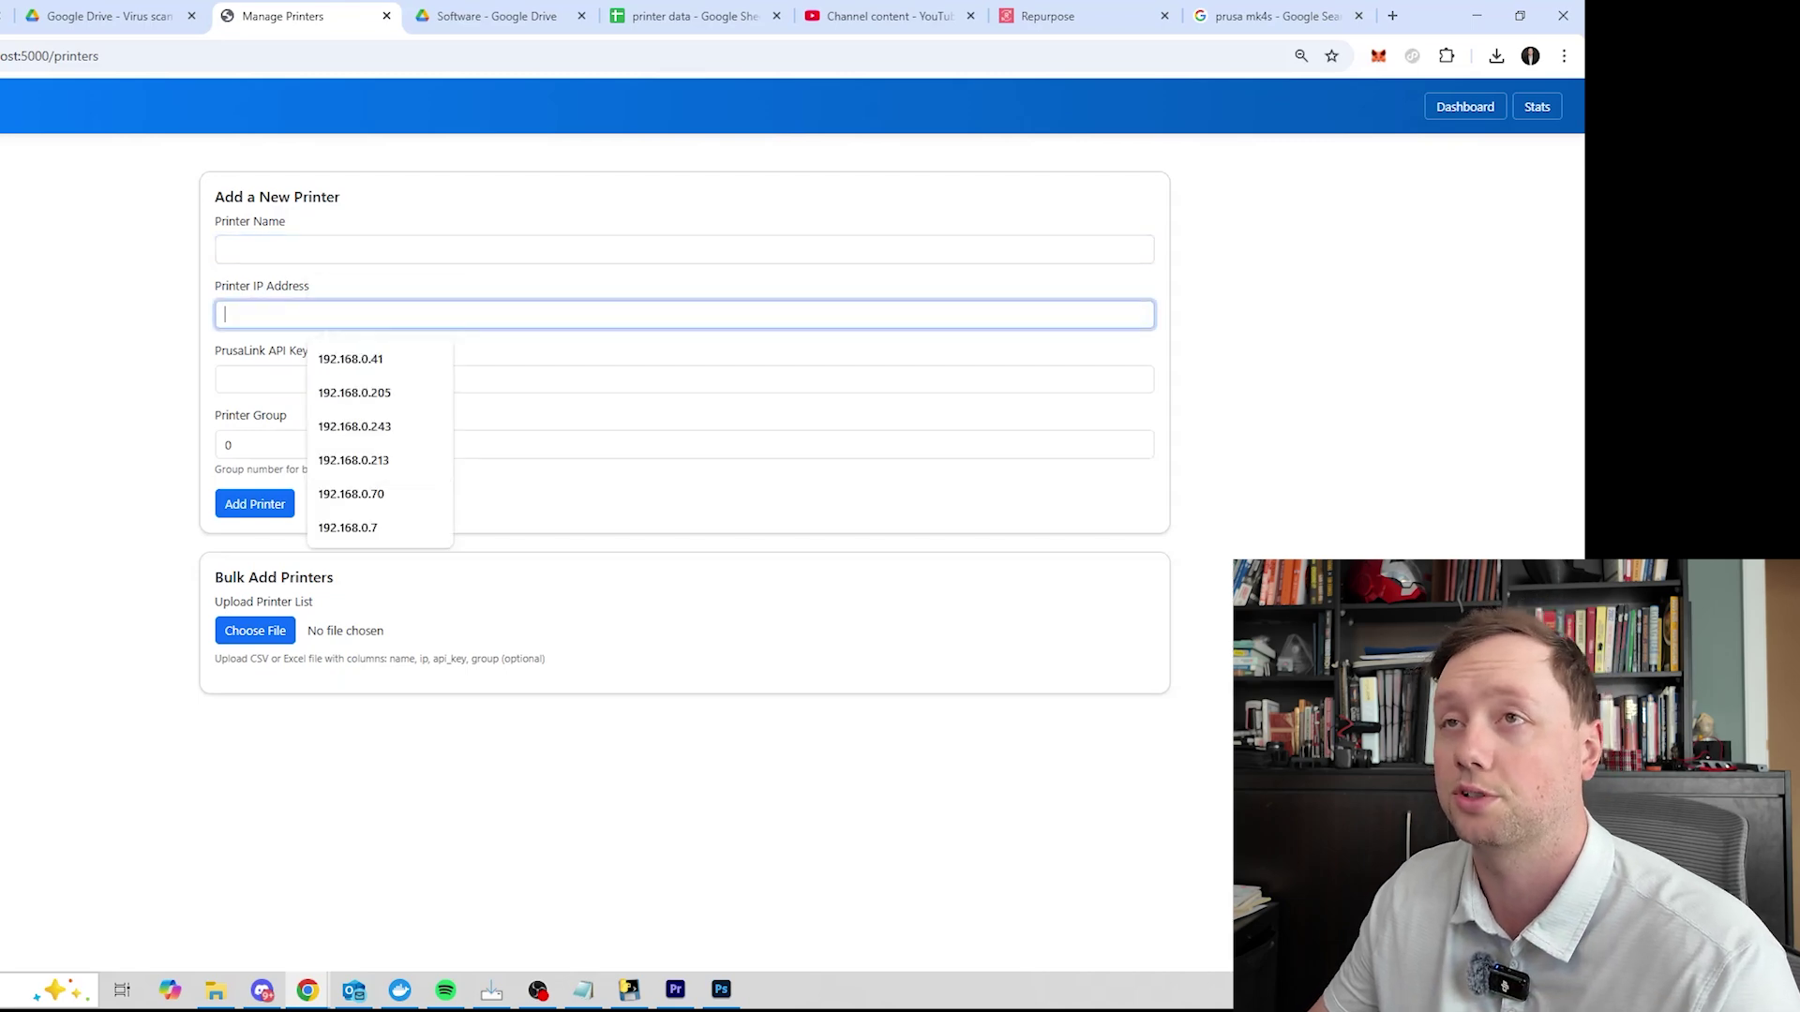
{"action": "left_click", "coordinate": [313, 353]}
{"action": "left_click_drag", "start_coordinate": [216, 350], "coordinate": [326, 360]}
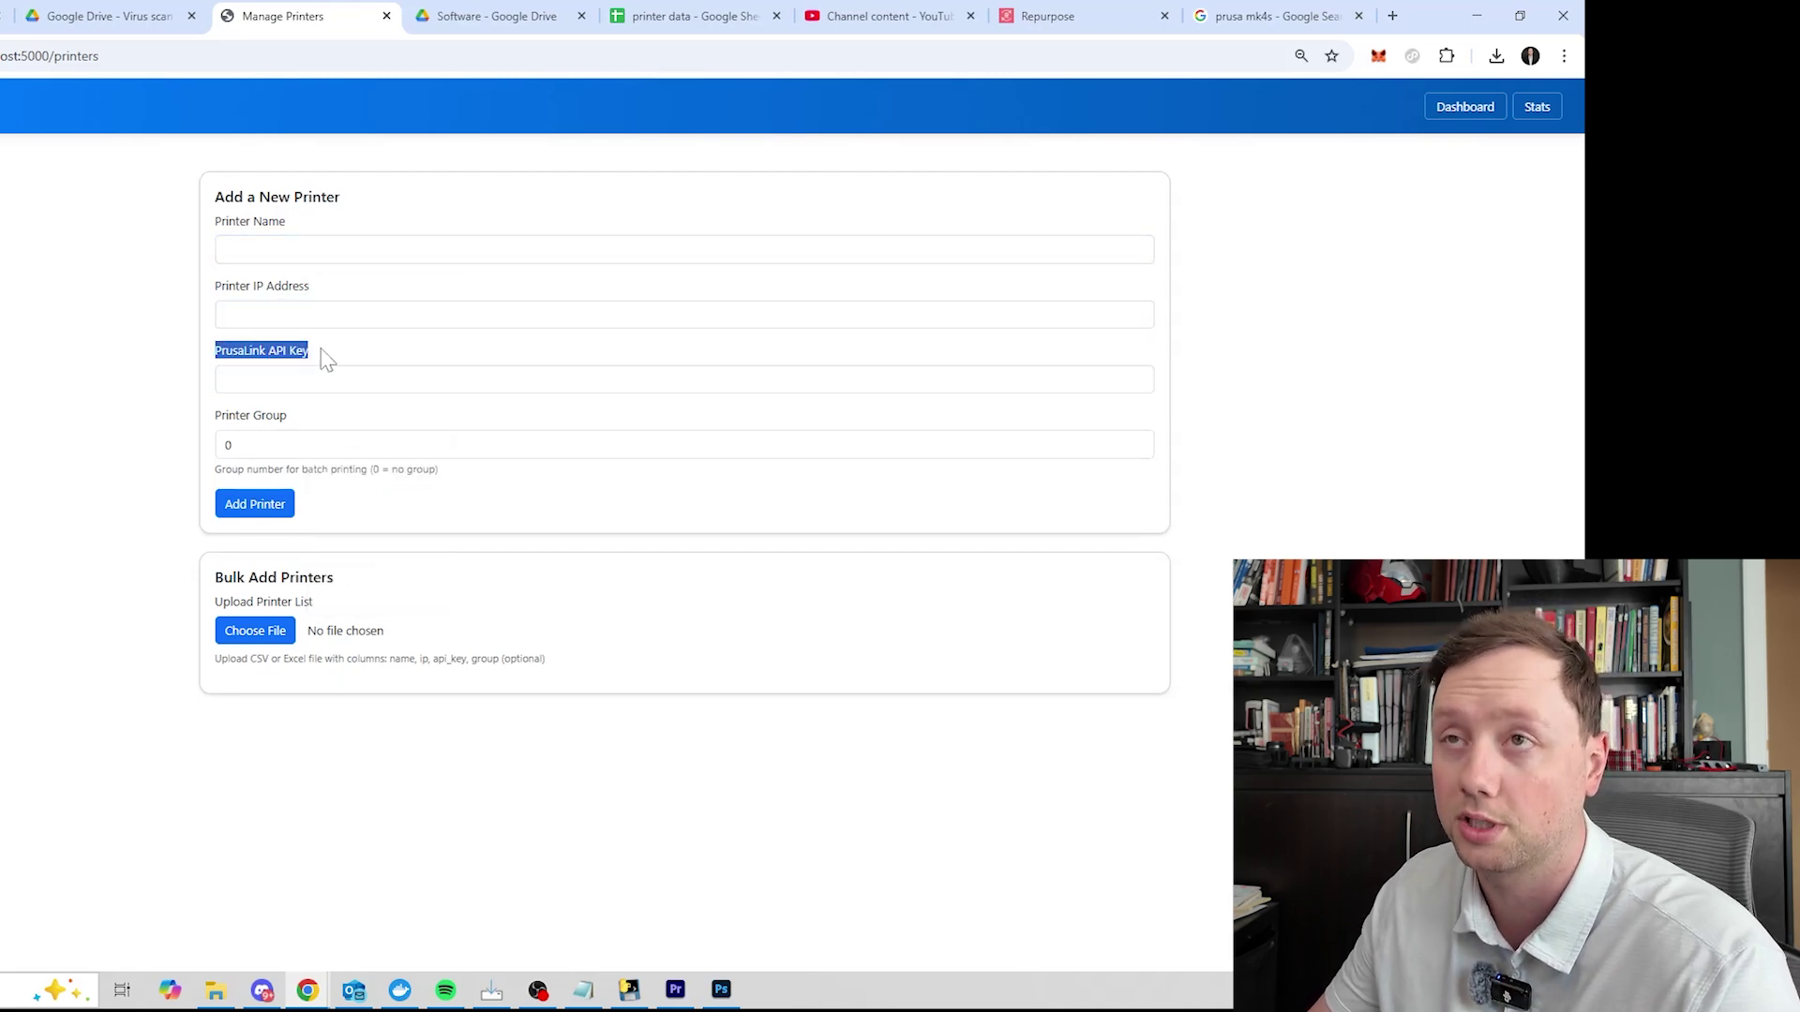
{"action": "left_click_drag", "start_coordinate": [234, 445], "coordinate": [202, 445]}
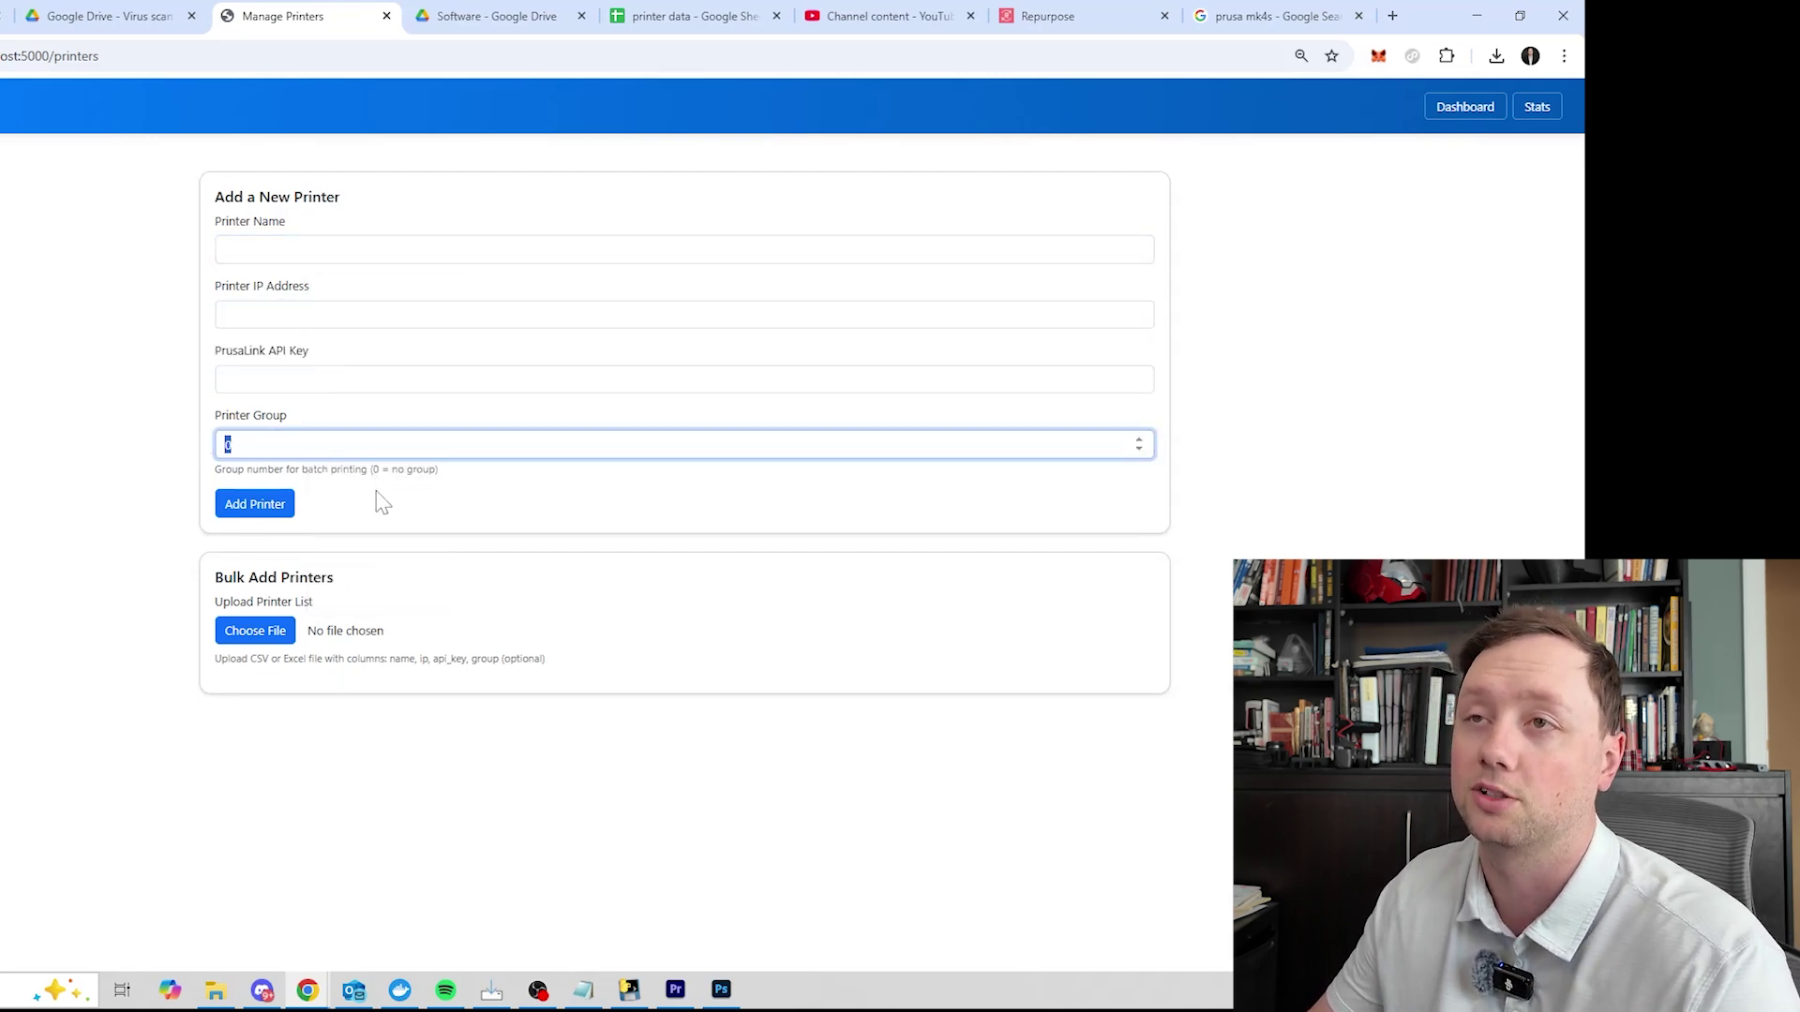
Step: Review the license status, printer usage and license tiers on the license management page, and return to the dashboard
{"action": "left_click", "coordinate": [1468, 115]}
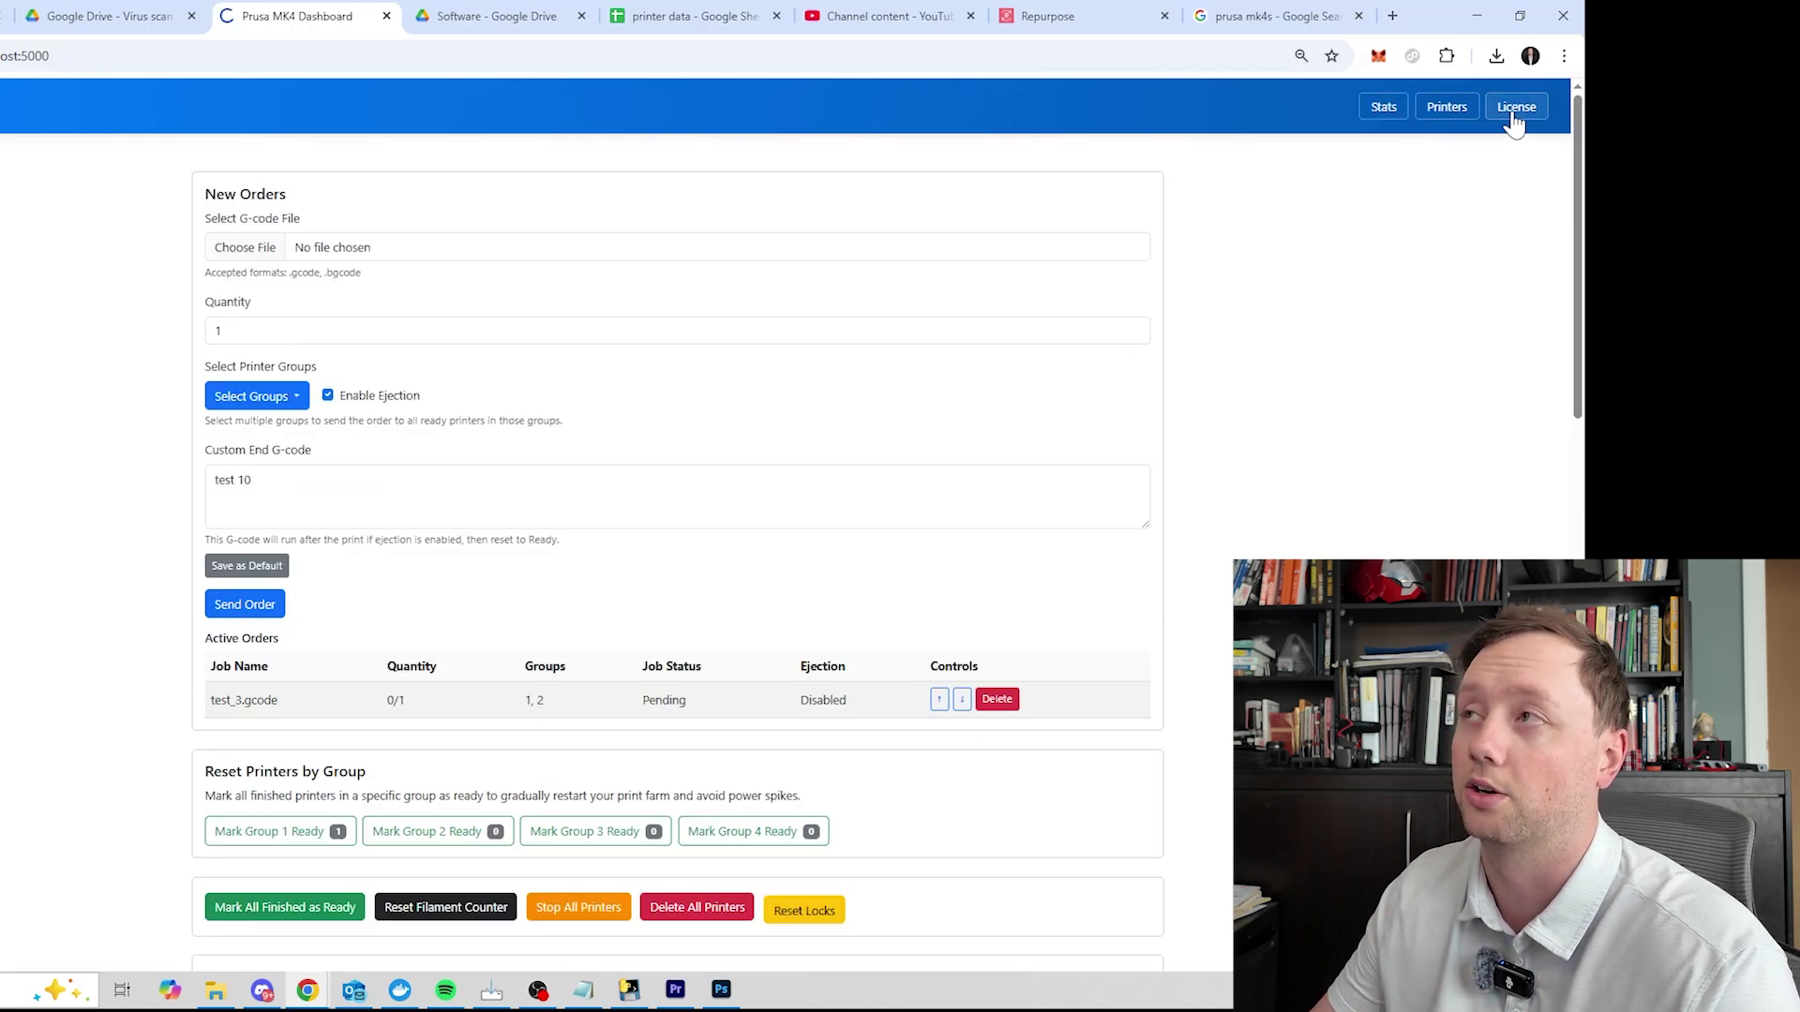
{"action": "left_click", "coordinate": [1516, 109]}
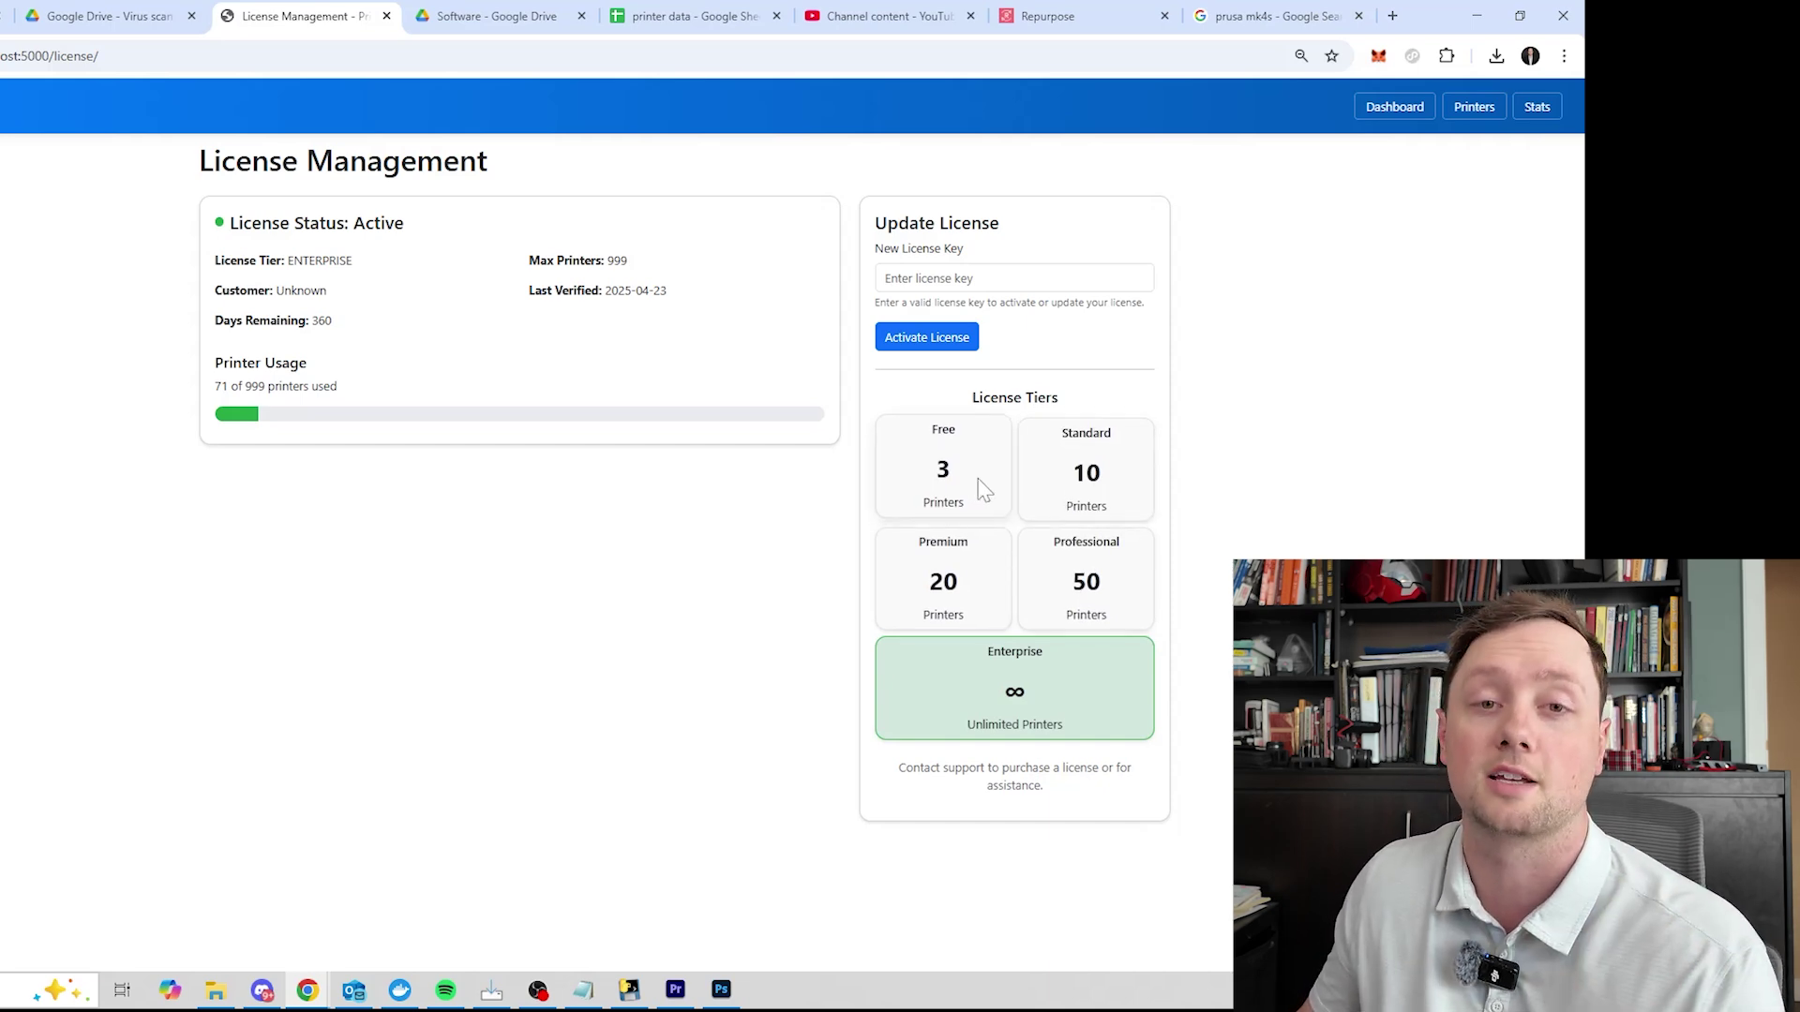
{"action": "left_click", "coordinate": [1390, 116]}
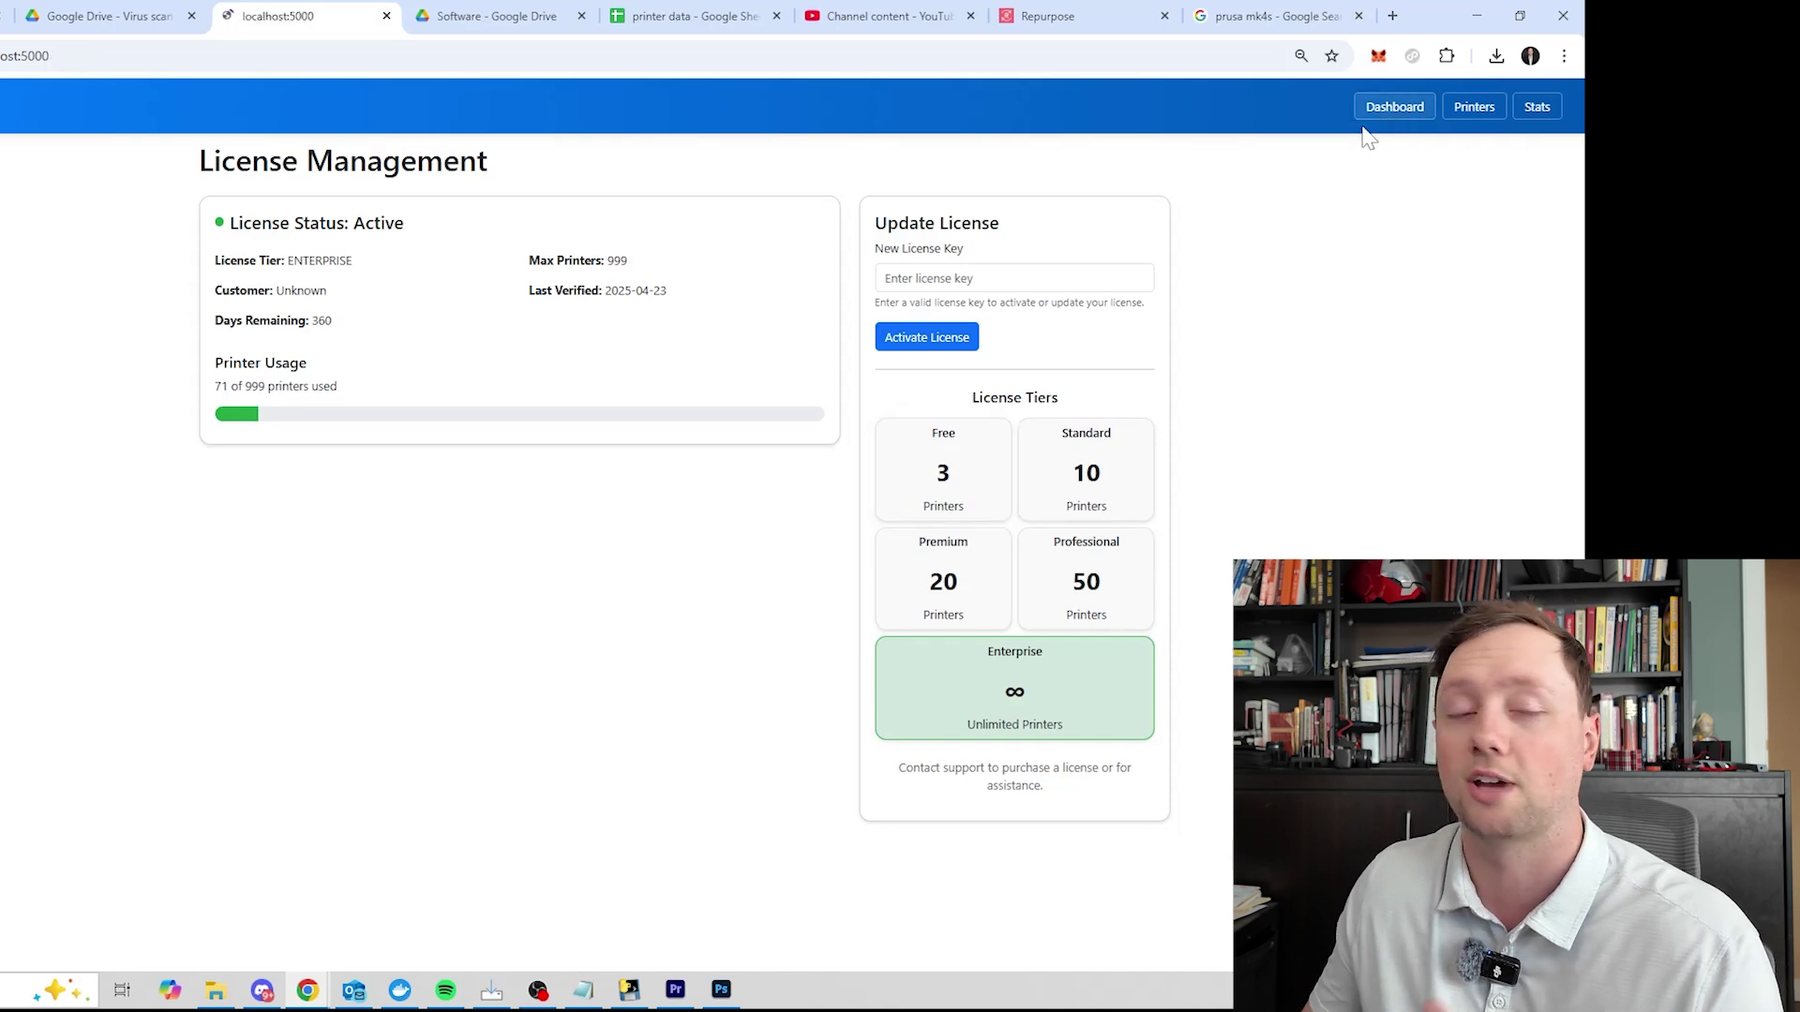